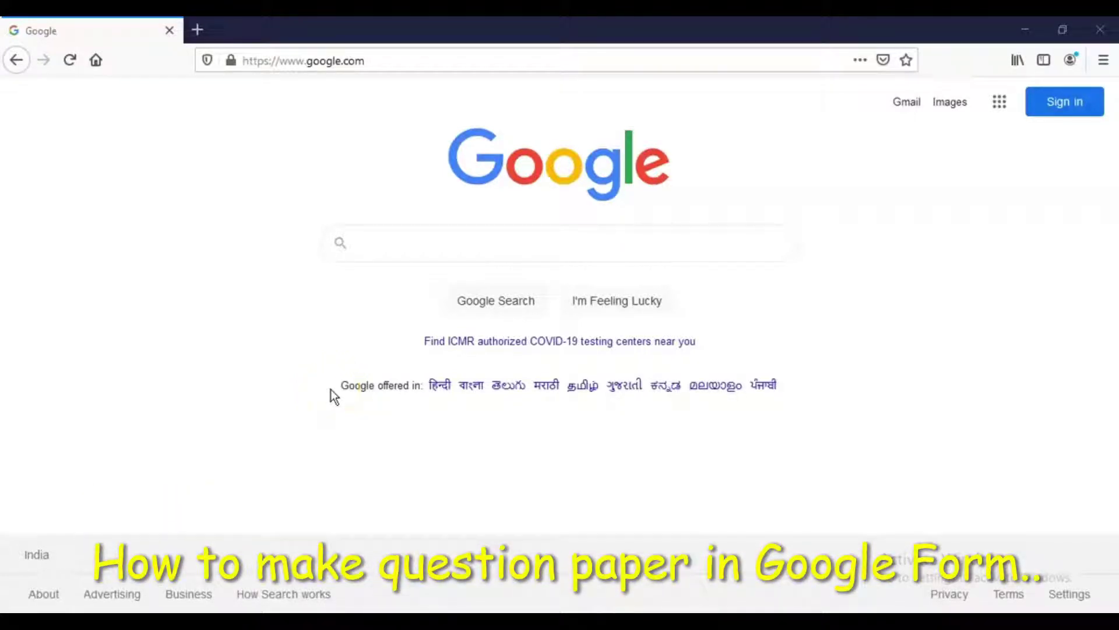
- Go to forms.google.com in Firefox
{"action": "left_click", "coordinate": [288, 60]}
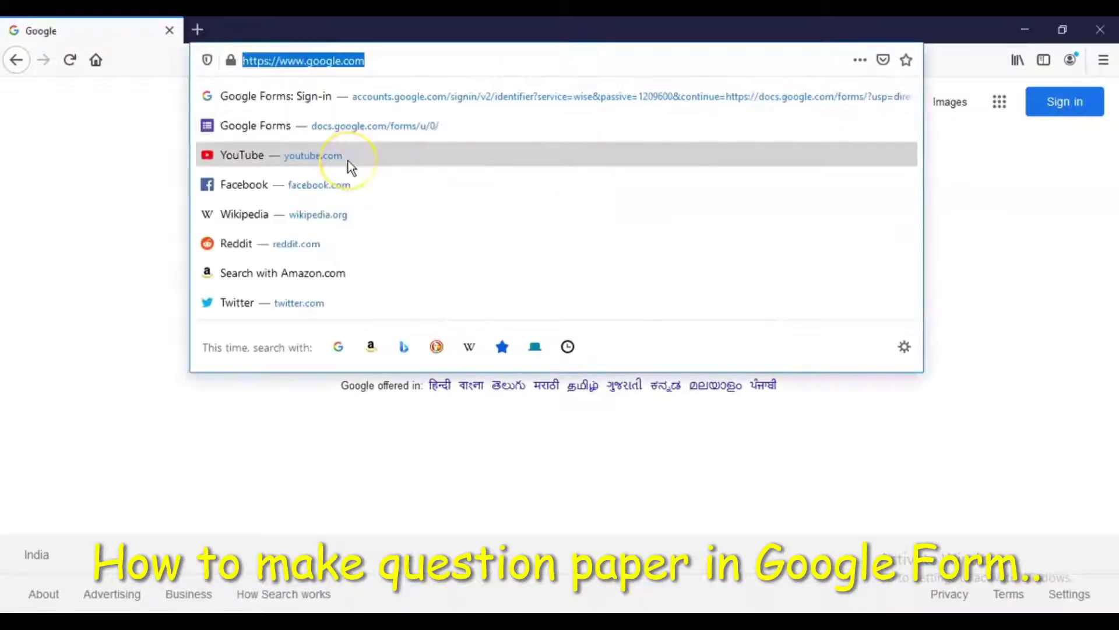
{"action": "type", "text": "for"}
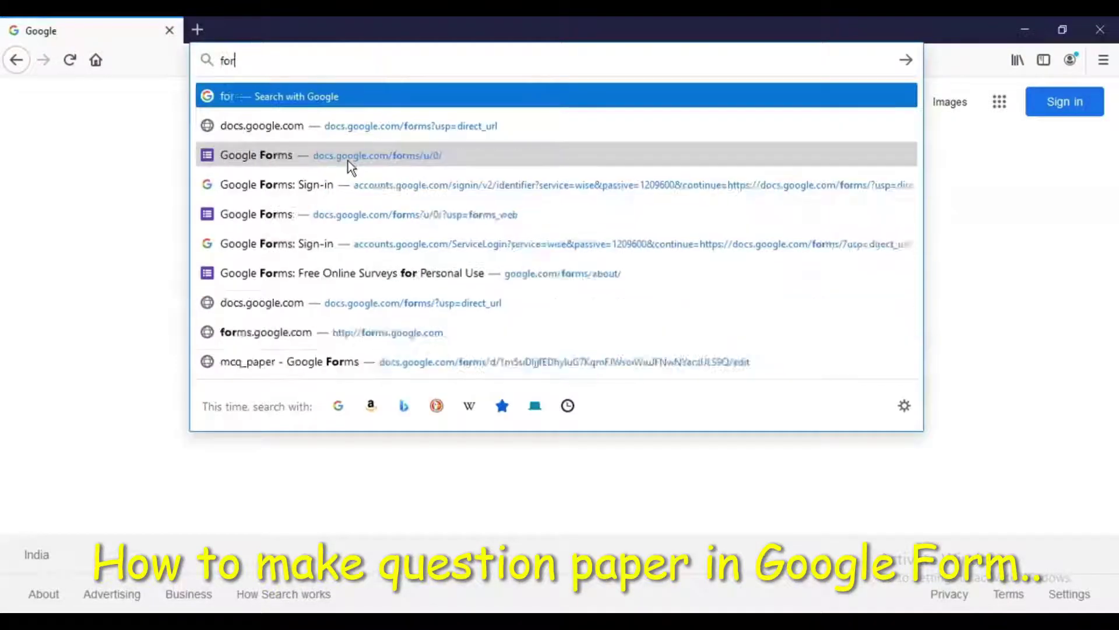
{"action": "type", "text": "ms.googl"}
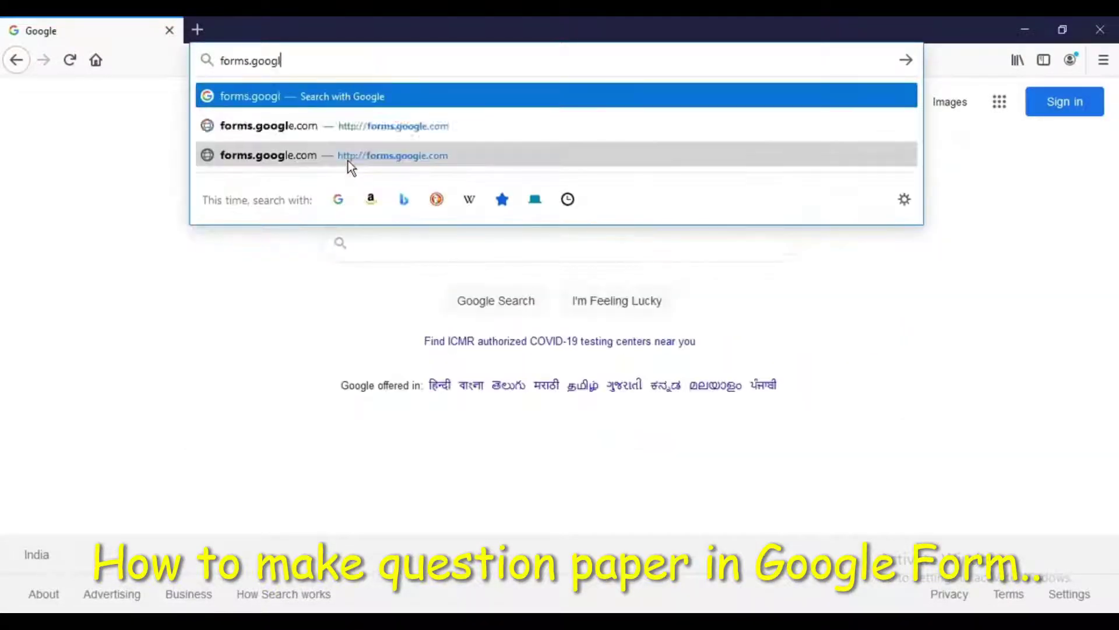
{"action": "type", "text": "e.com"}
{"action": "key", "text": "Return"}
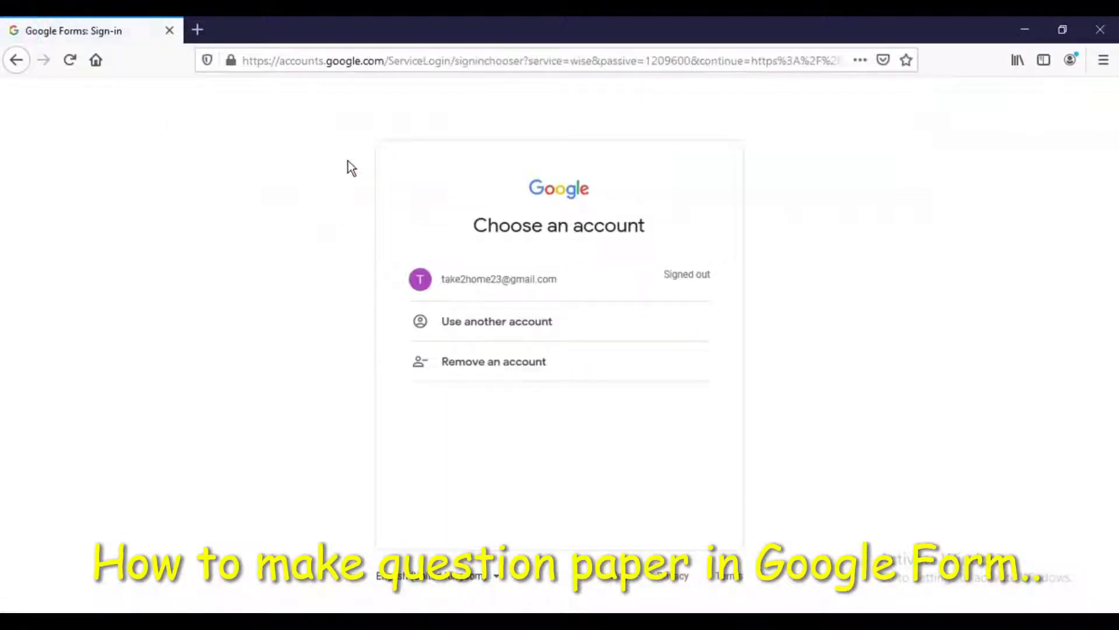
- Sign in with the saved Google account and its password
{"action": "left_click", "coordinate": [473, 283]}
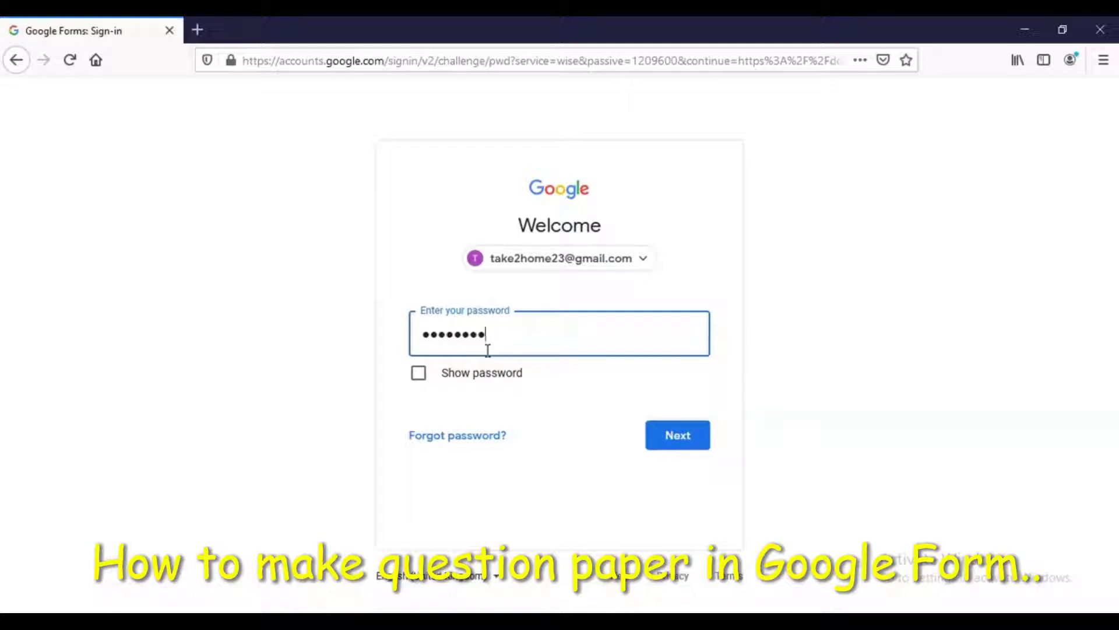
{"action": "key", "text": "Return"}
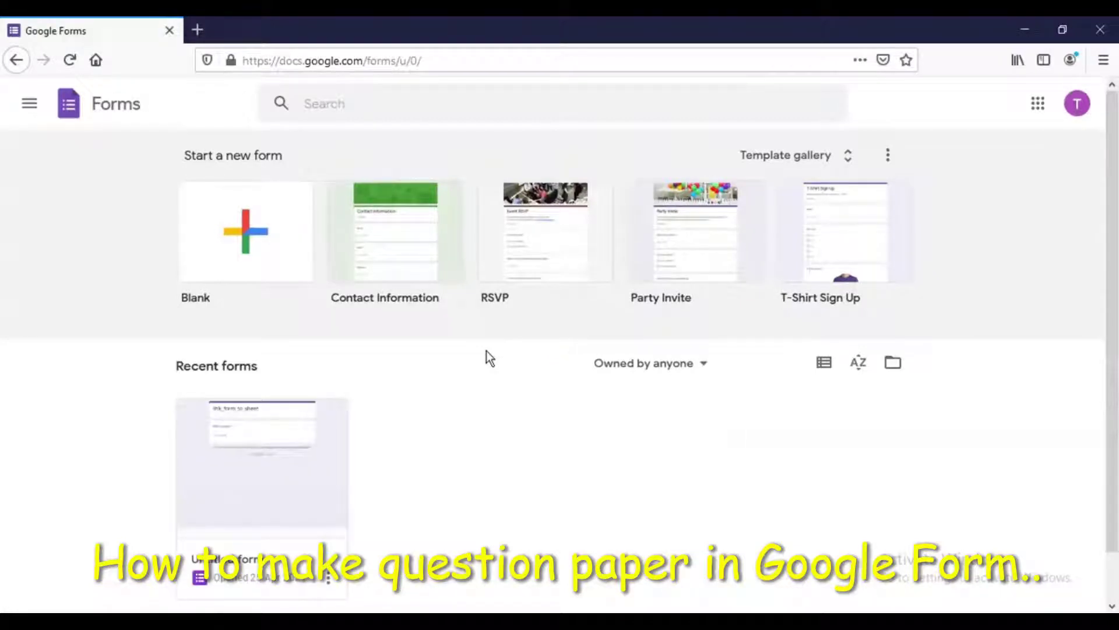
- Start a new blank form from the Blank tile
{"action": "left_click", "coordinate": [459, 369]}
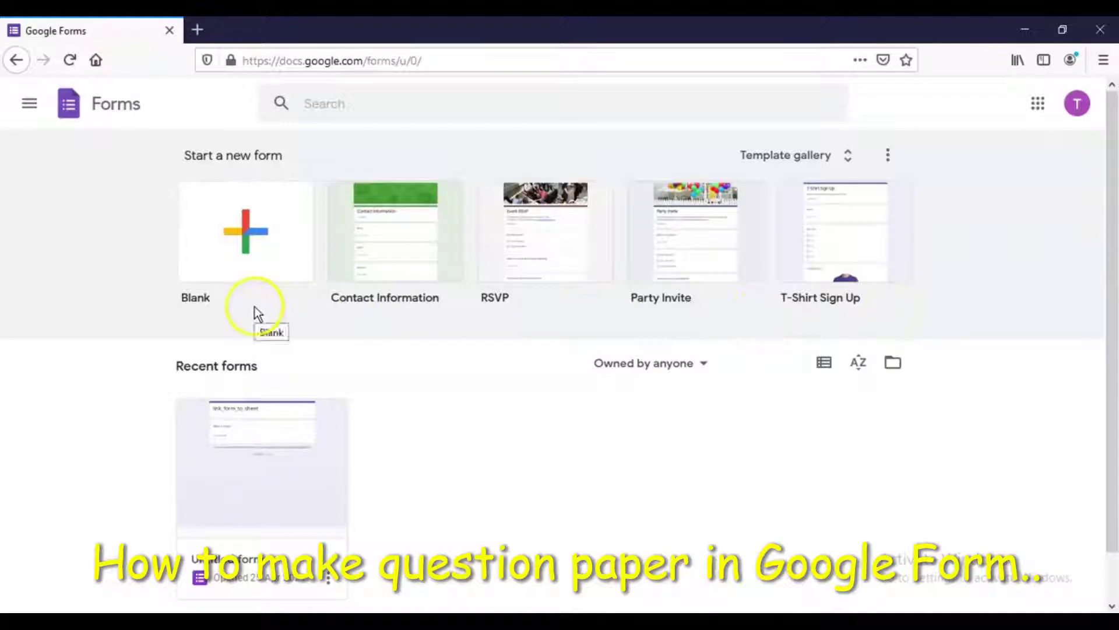
{"action": "left_click", "coordinate": [257, 252]}
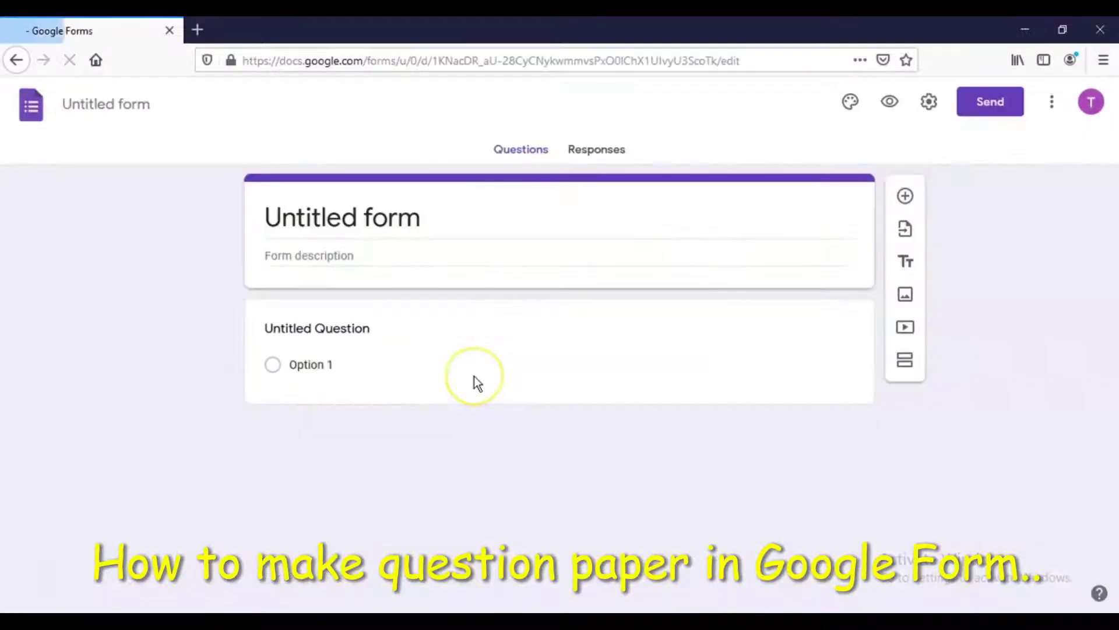
{"action": "left_click", "coordinate": [474, 379]}
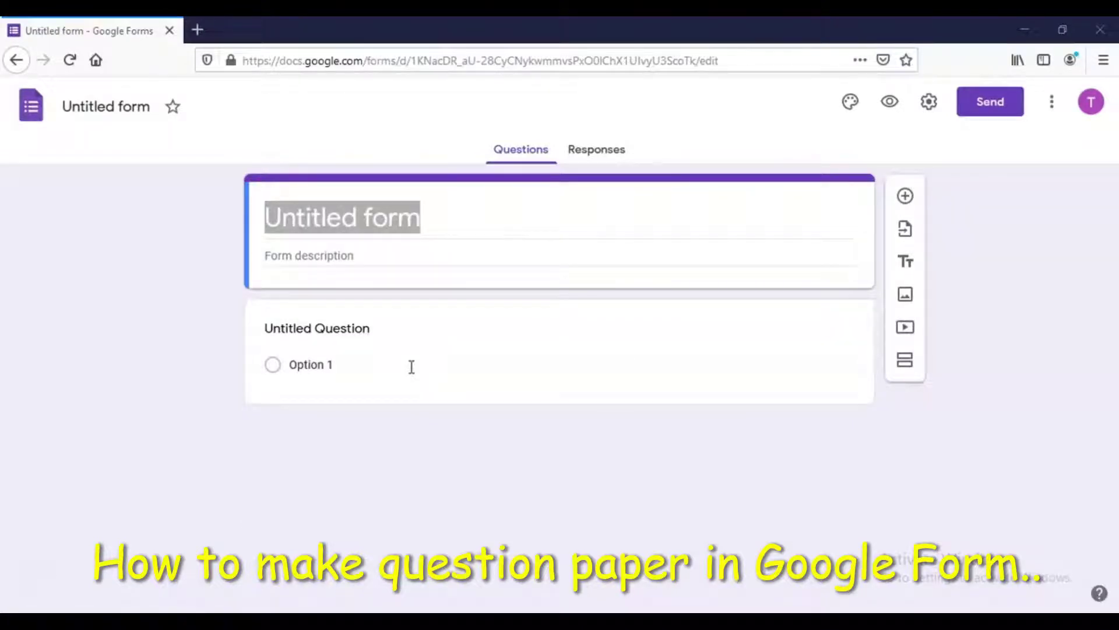
- Title the form 'Mathematics' and give it the description 'It is mini test'
{"action": "left_click", "coordinate": [380, 215]}
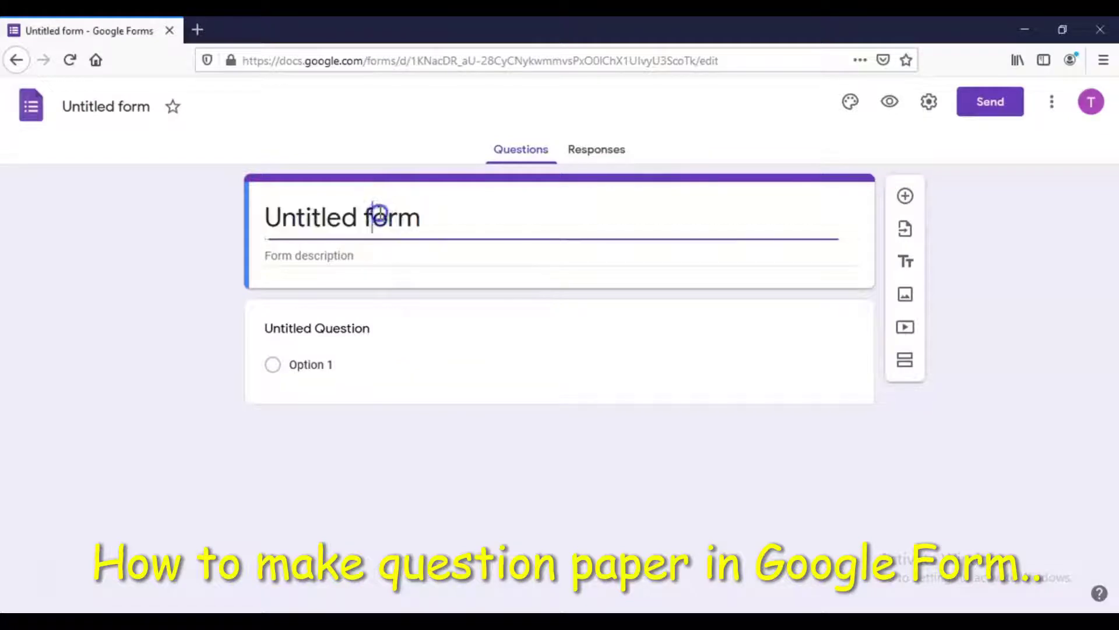
{"action": "left_click", "coordinate": [460, 227]}
{"action": "key", "text": "BackSpace"}
{"action": "key", "text": "BackSpace"}
{"action": "key", "text": "BackSpace"}
{"action": "key", "text": "BackSpace"}
{"action": "key", "text": "BackSpace"}
{"action": "key", "text": "BackSpace"}
{"action": "key", "text": "BackSpace"}
{"action": "key", "text": "BackSpace"}
{"action": "key", "text": "BackSpace"}
{"action": "key", "text": "BackSpace"}
{"action": "key", "text": "BackSpace"}
{"action": "key", "text": "BackSpace"}
{"action": "key", "text": "BackSpace"}
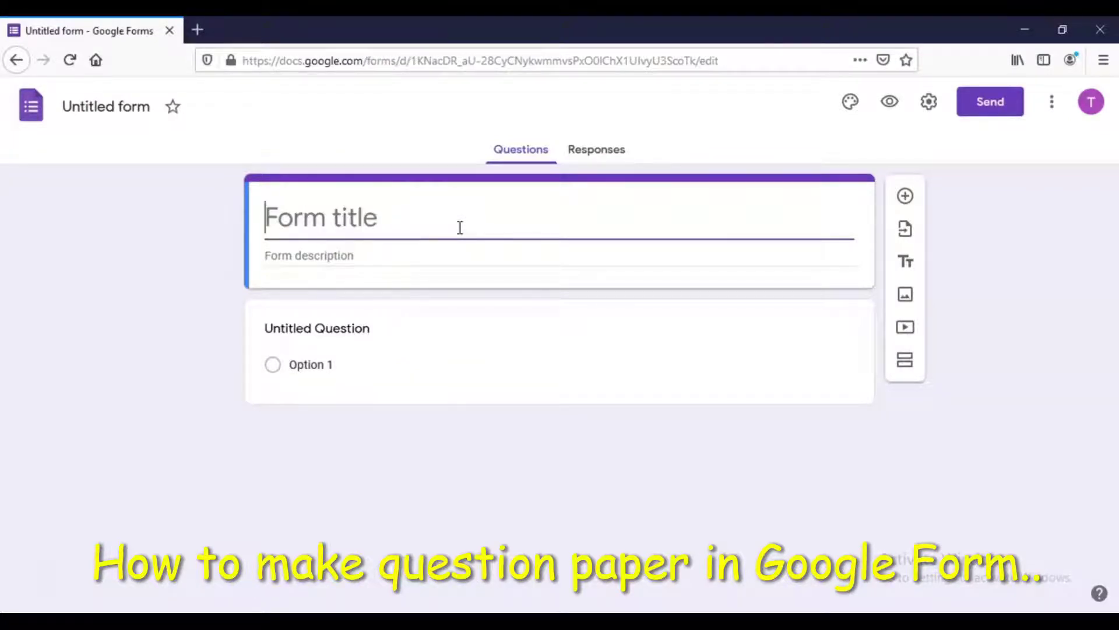
{"action": "type", "text": "Mathematics"}
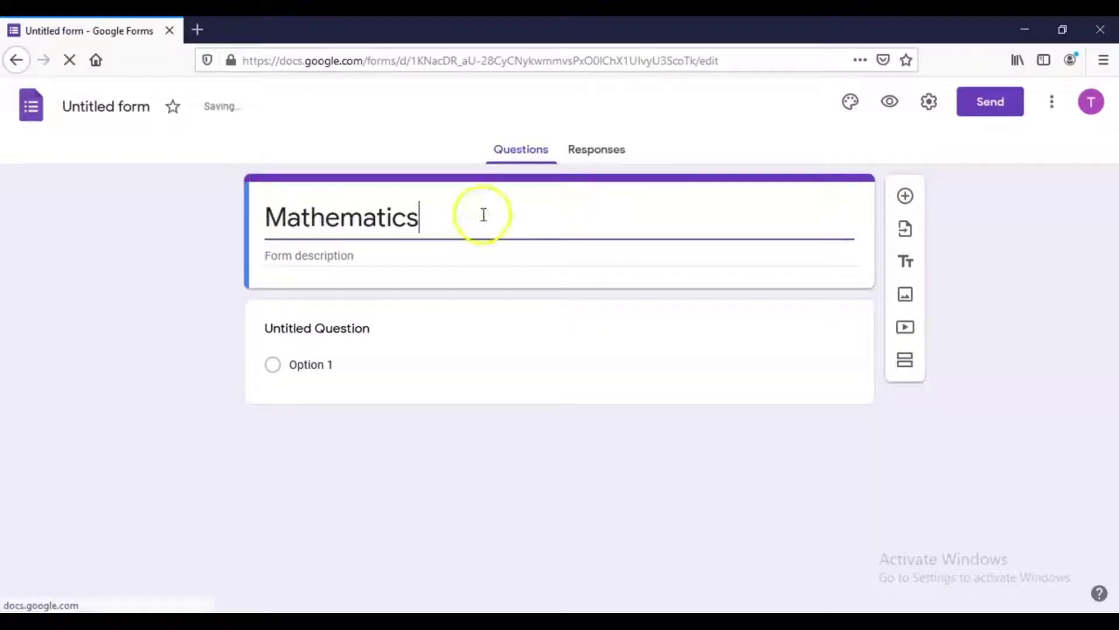
{"action": "left_click", "coordinate": [350, 255]}
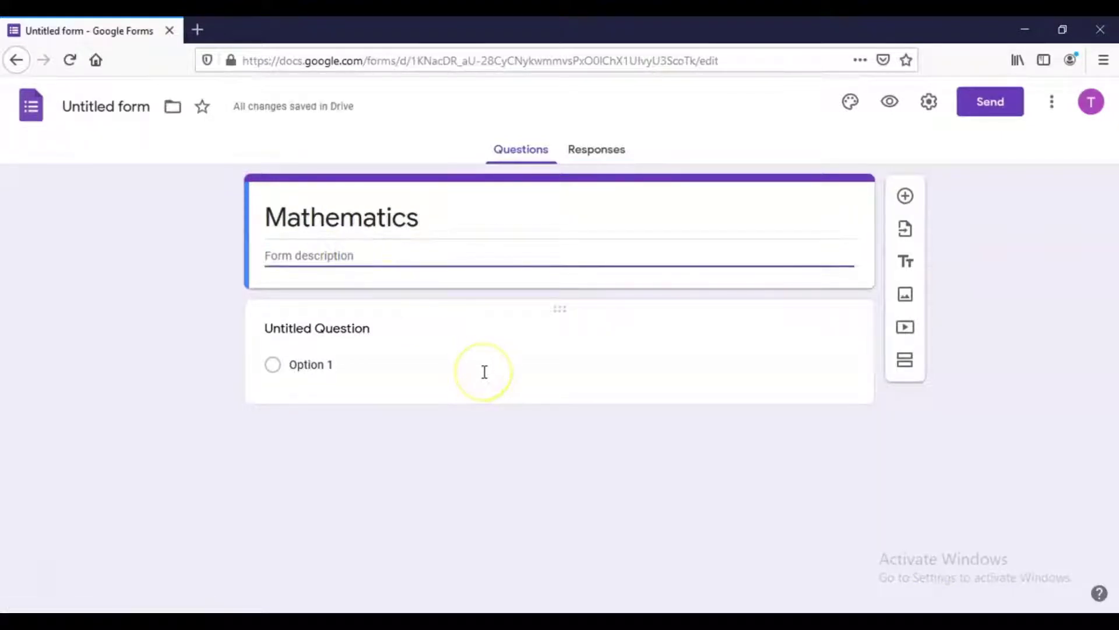
{"action": "type", "text": "It is m"}
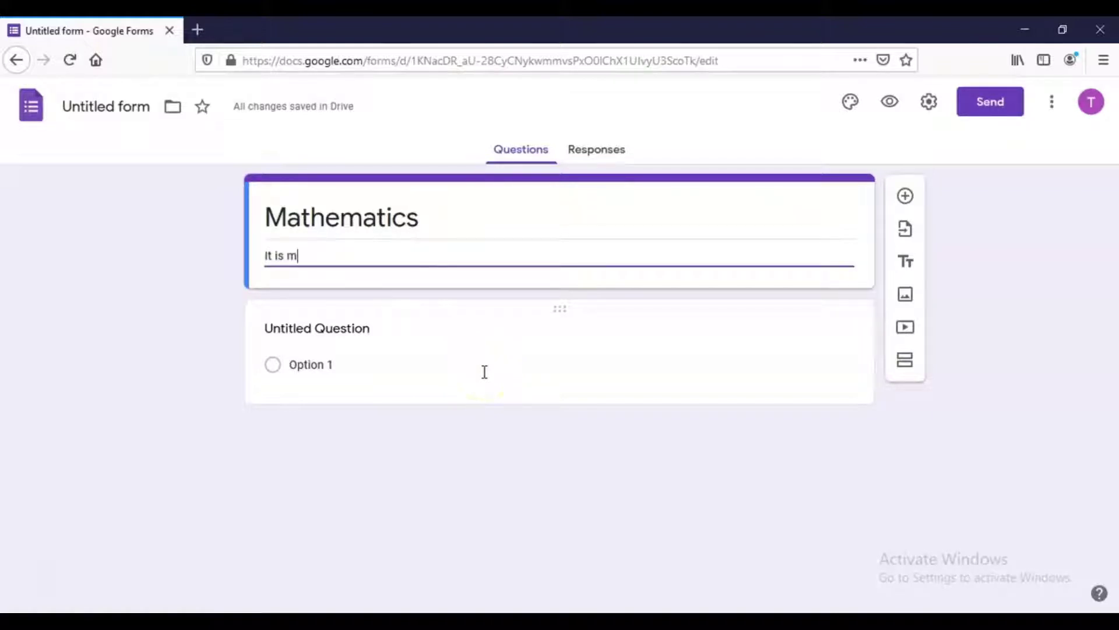
{"action": "type", "text": "ini test."}
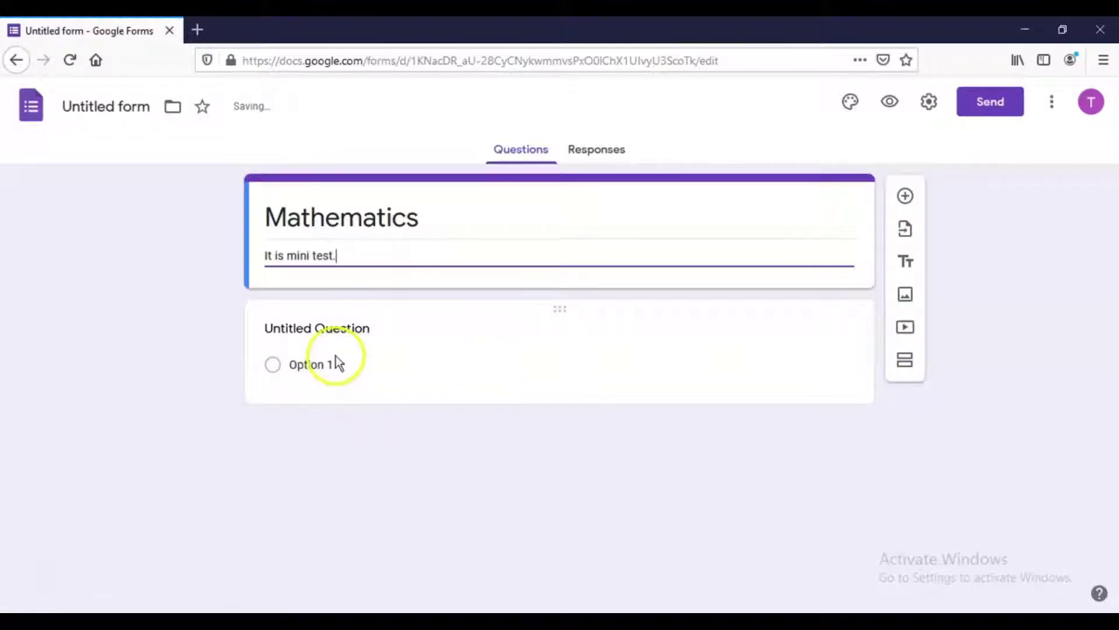
- Keep the first question as multiple choice and enter '5+3' as its text
{"action": "left_click", "coordinate": [347, 346]}
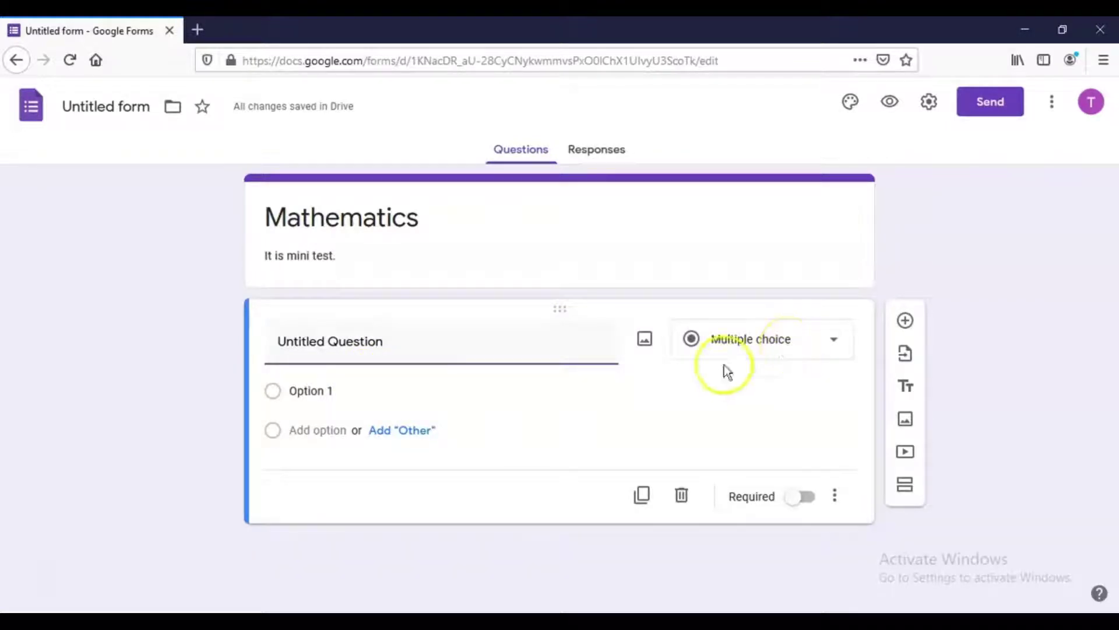
{"action": "left_click", "coordinate": [760, 348]}
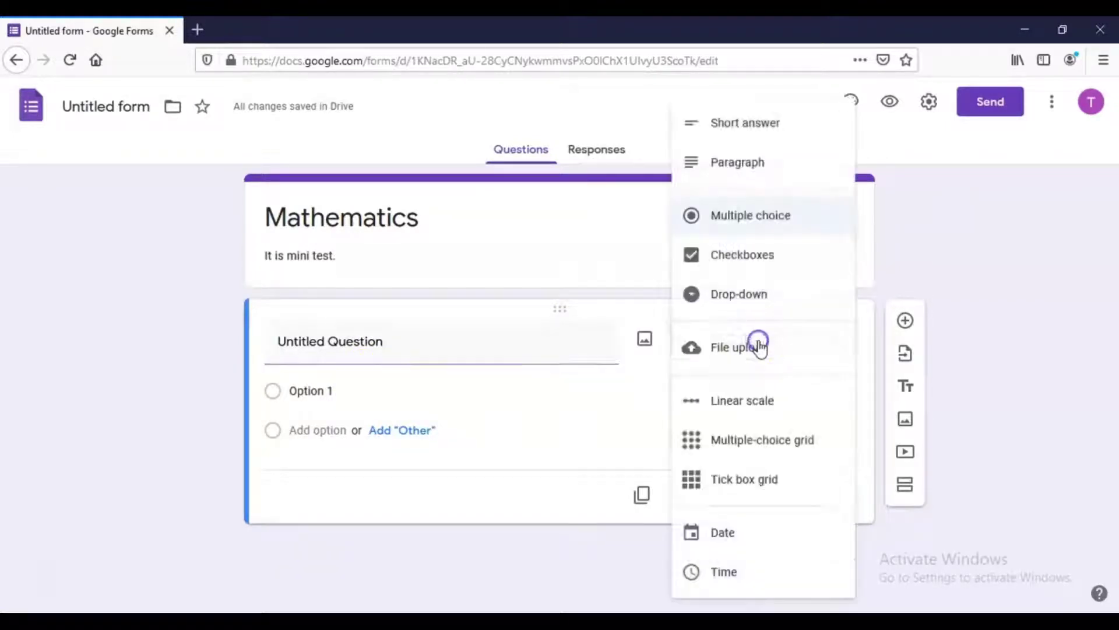
{"action": "left_click", "coordinate": [731, 216]}
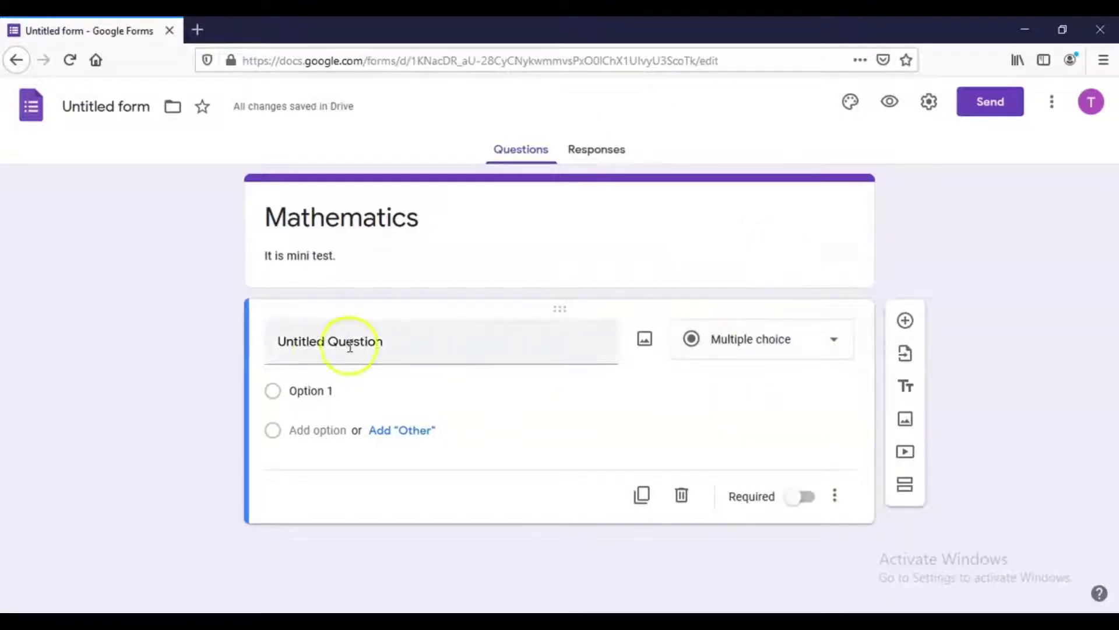
{"action": "triple_click", "coordinate": [388, 342]}
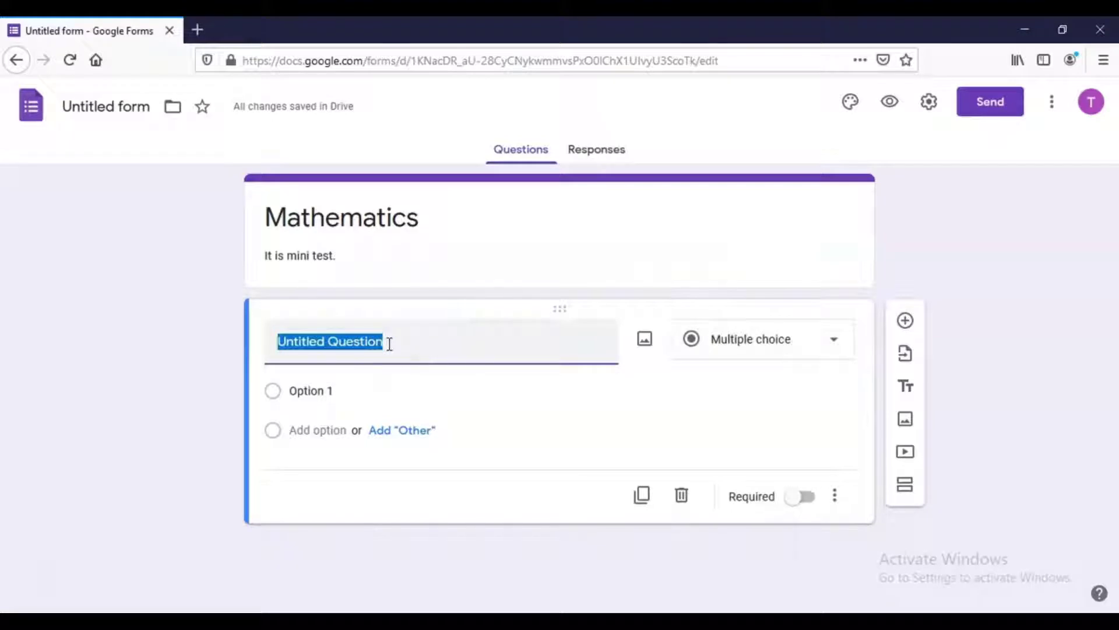
{"action": "type", "text": "5+3"}
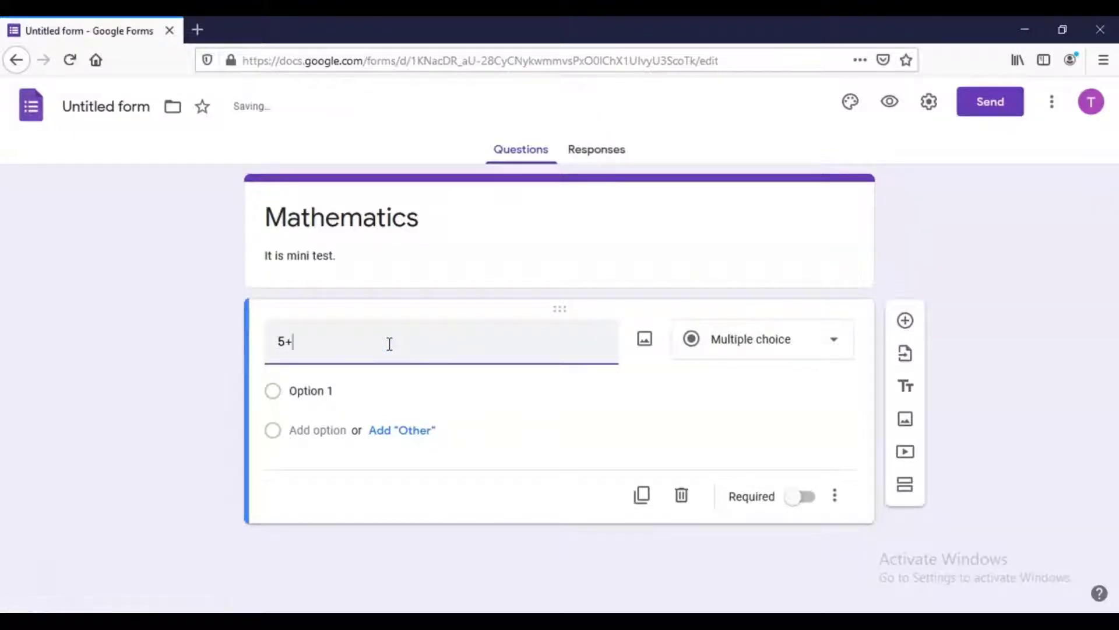
- Enter answer options 7, 8, 9 and 10 for the 5+3 question
{"action": "left_click", "coordinate": [317, 389]}
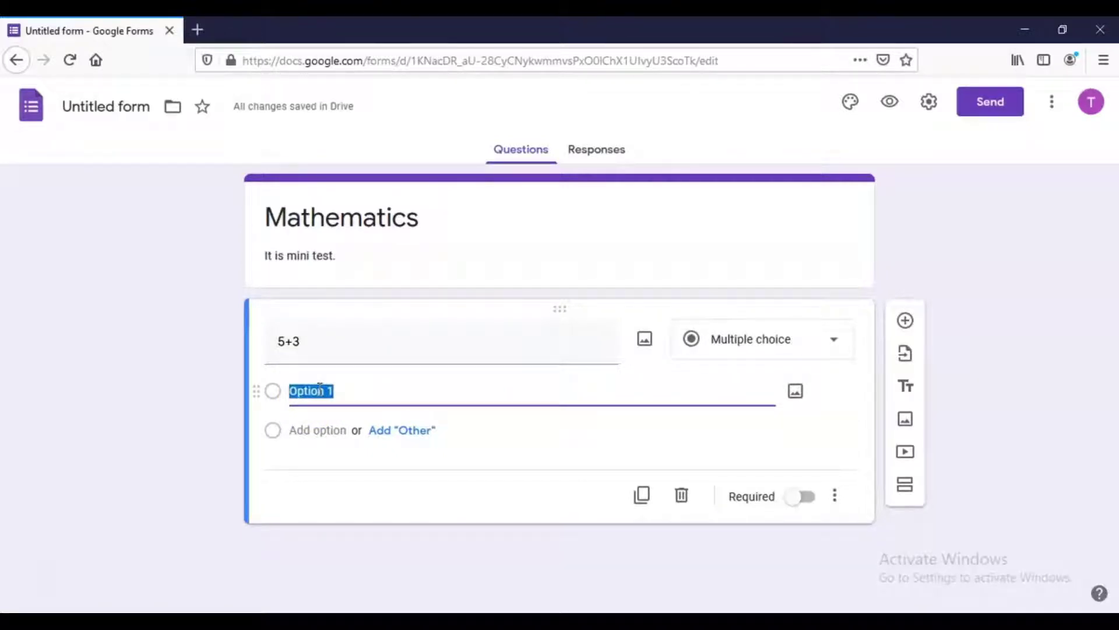
{"action": "type", "text": "7"}
{"action": "left_click", "coordinate": [318, 430]}
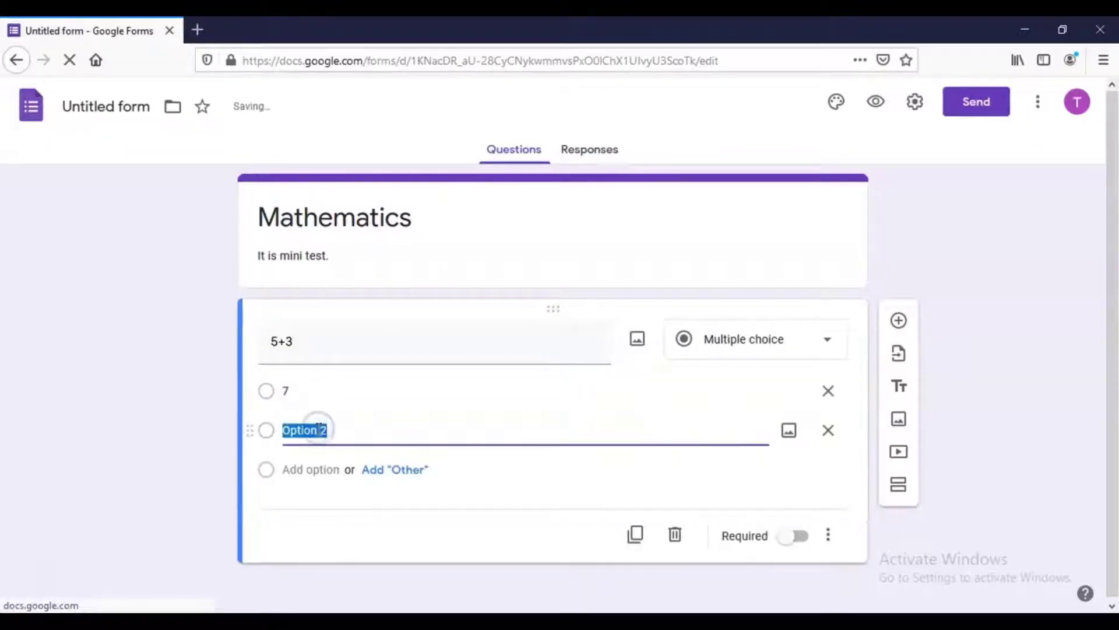
{"action": "type", "text": "8"}
{"action": "left_click", "coordinate": [317, 470]}
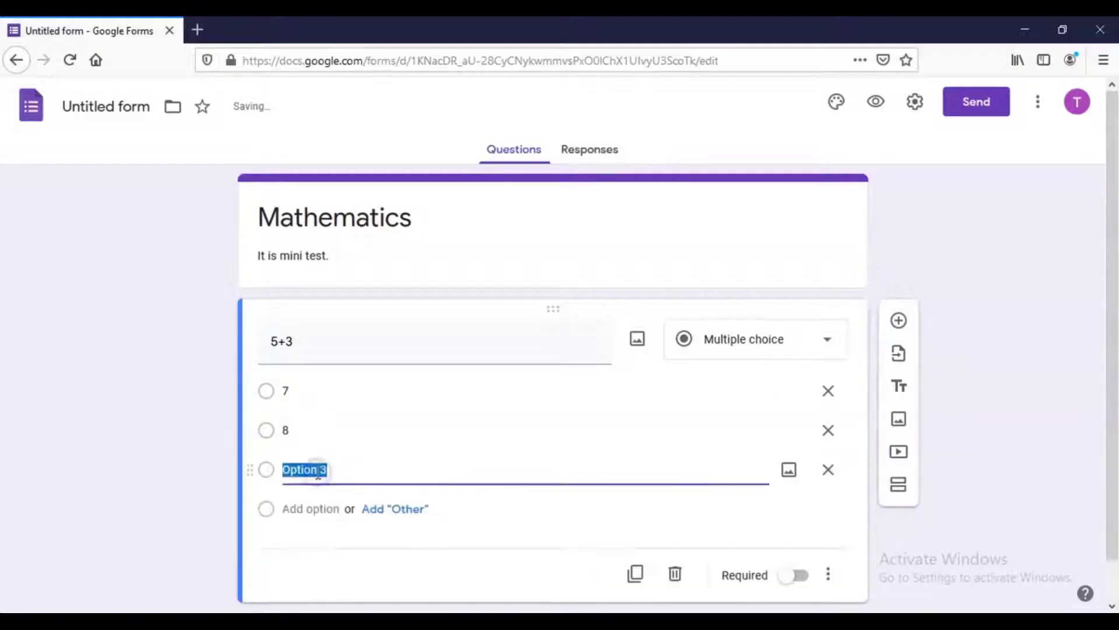
{"action": "type", "text": "9"}
{"action": "scroll", "coordinate": [291, 481], "scroll_direction": "down", "scroll_amount": 1}
{"action": "left_click", "coordinate": [292, 463]}
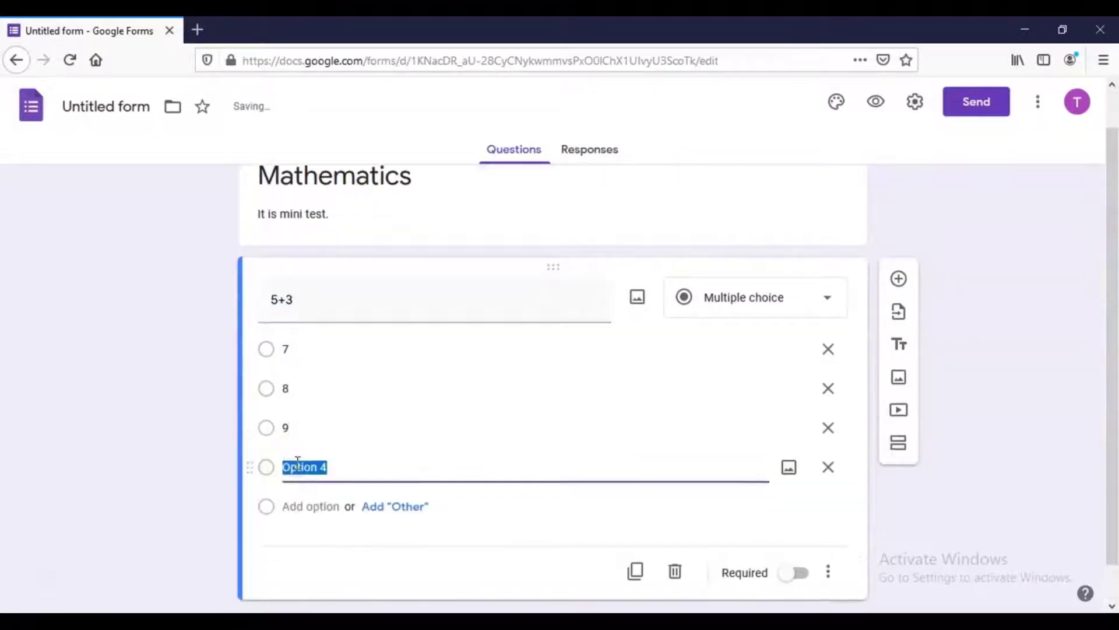
{"action": "type", "text": "10"}
{"action": "left_click", "coordinate": [176, 339]}
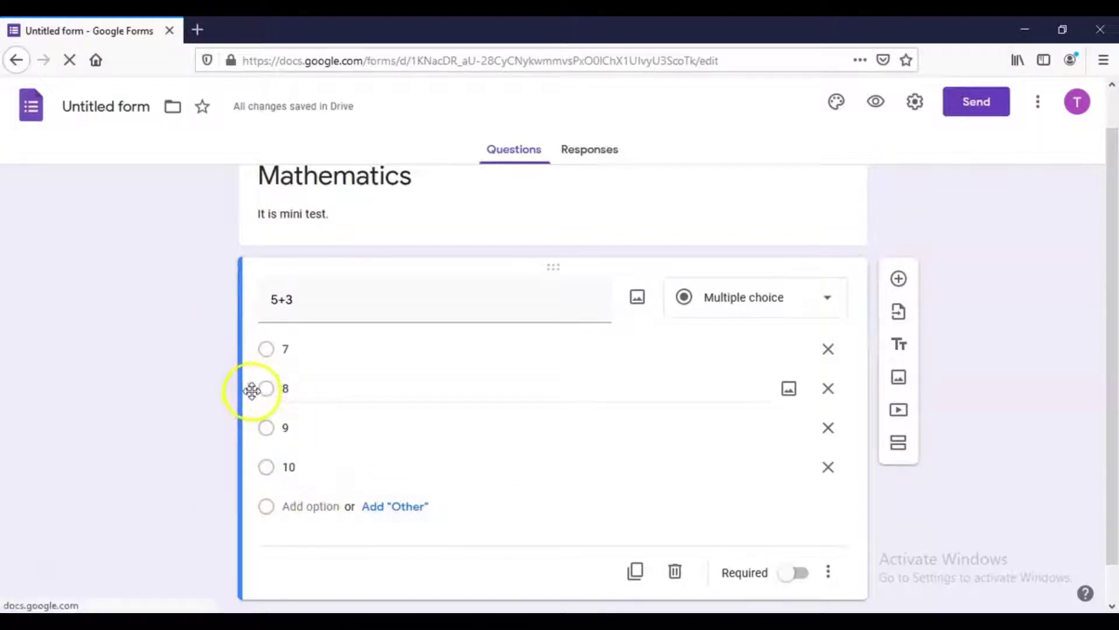
- Move option 8 below 9 so the options read 7, 9, 8, 10
{"action": "left_click_drag", "start_coordinate": [249, 388], "coordinate": [345, 430]}
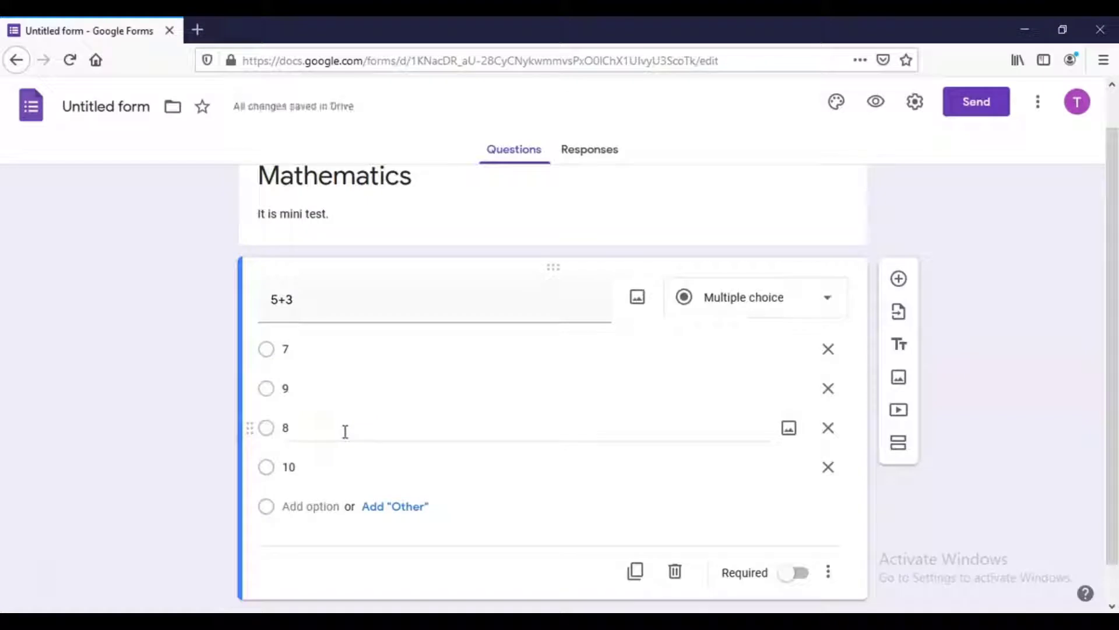
{"action": "left_click", "coordinate": [365, 426]}
{"action": "scroll", "coordinate": [138, 370], "scroll_direction": "up", "scroll_amount": 1}
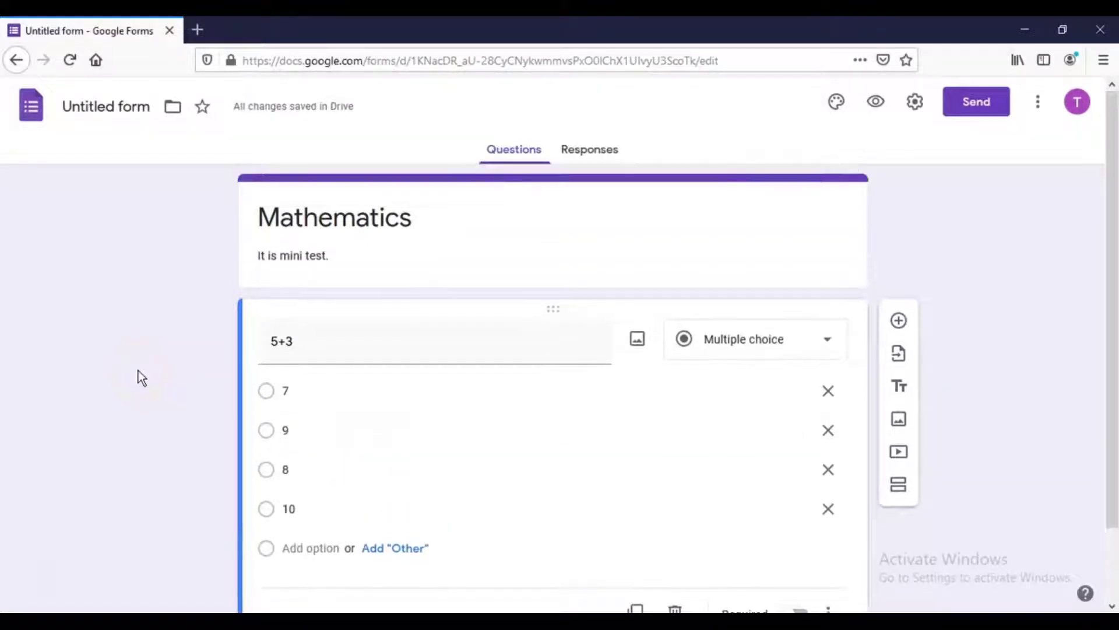
{"action": "scroll", "coordinate": [139, 373], "scroll_direction": "down", "scroll_amount": 2}
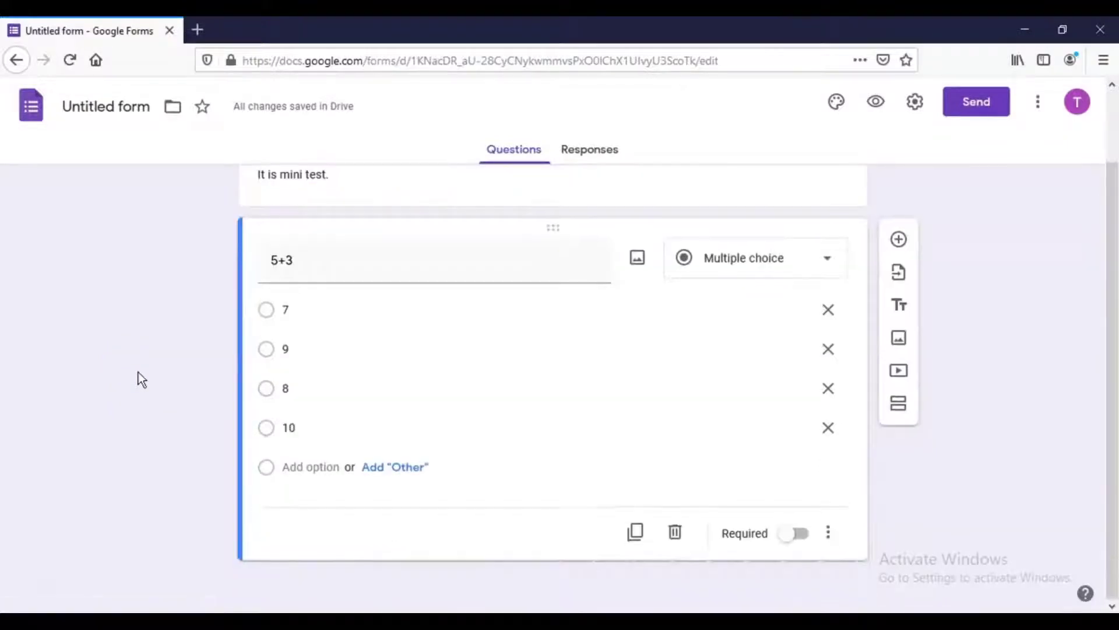
{"action": "scroll", "coordinate": [145, 373], "scroll_direction": "up", "scroll_amount": 2}
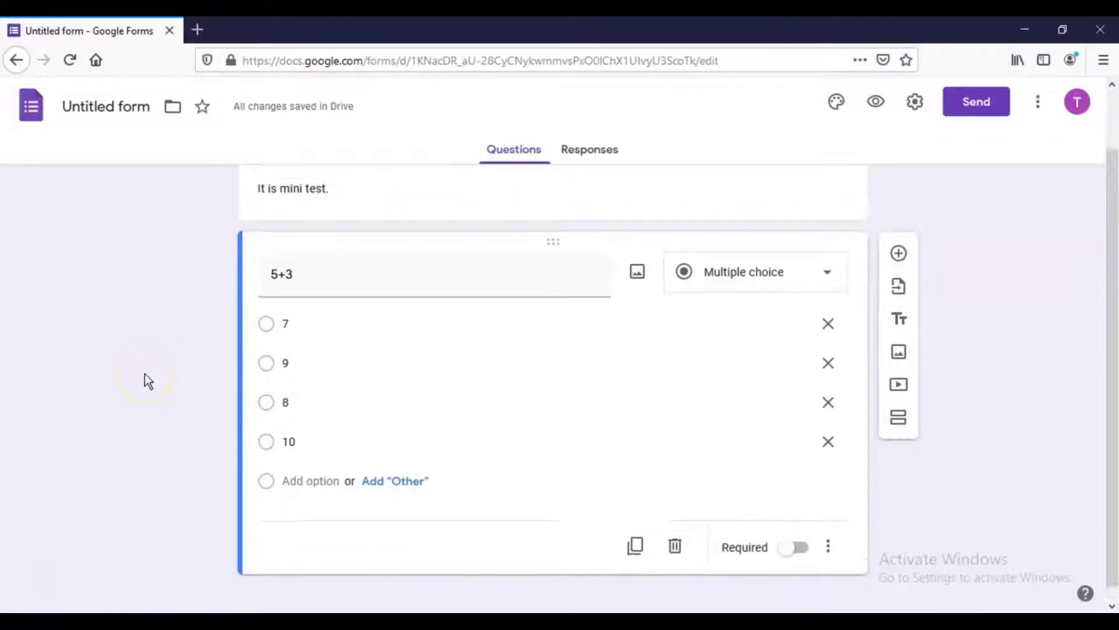
{"action": "scroll", "coordinate": [144, 373], "scroll_direction": "down", "scroll_amount": 2}
{"action": "scroll", "coordinate": [144, 374], "scroll_direction": "up", "scroll_amount": 2}
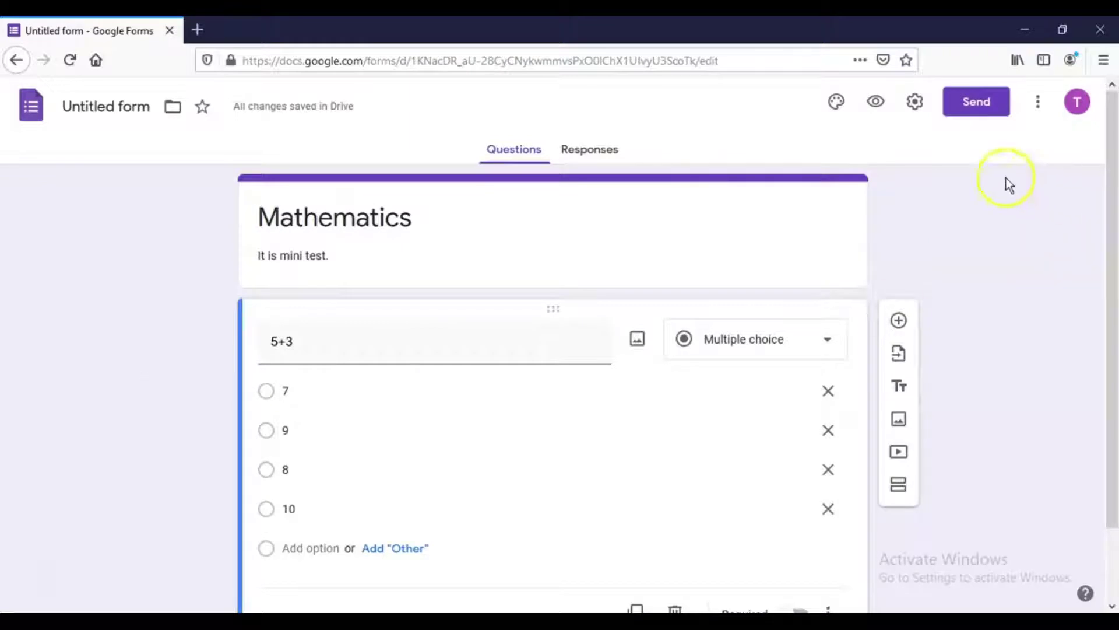
- Turn on 'Make this a quiz' in the Quizzes settings and save
{"action": "left_click", "coordinate": [915, 103]}
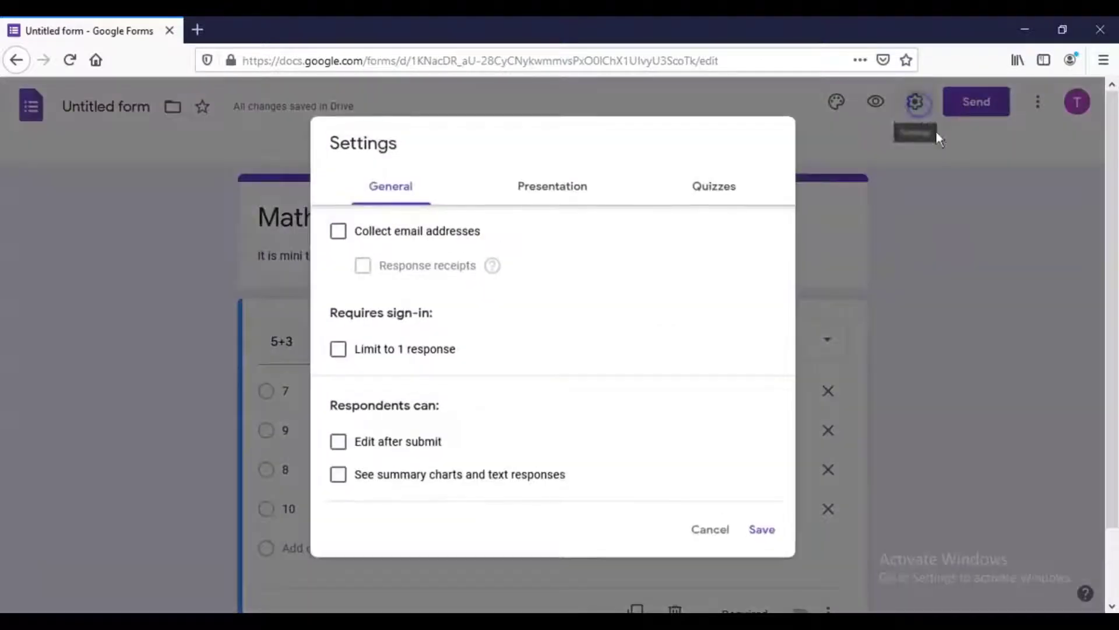
{"action": "left_click", "coordinate": [710, 192]}
{"action": "left_click", "coordinate": [356, 228]}
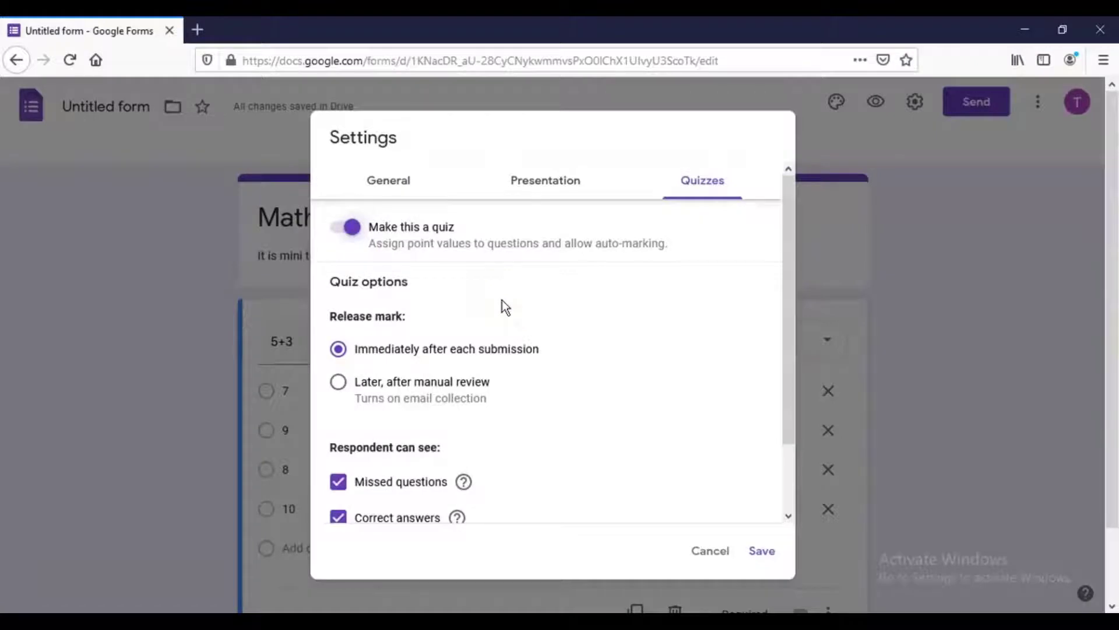
{"action": "left_click", "coordinate": [764, 554]}
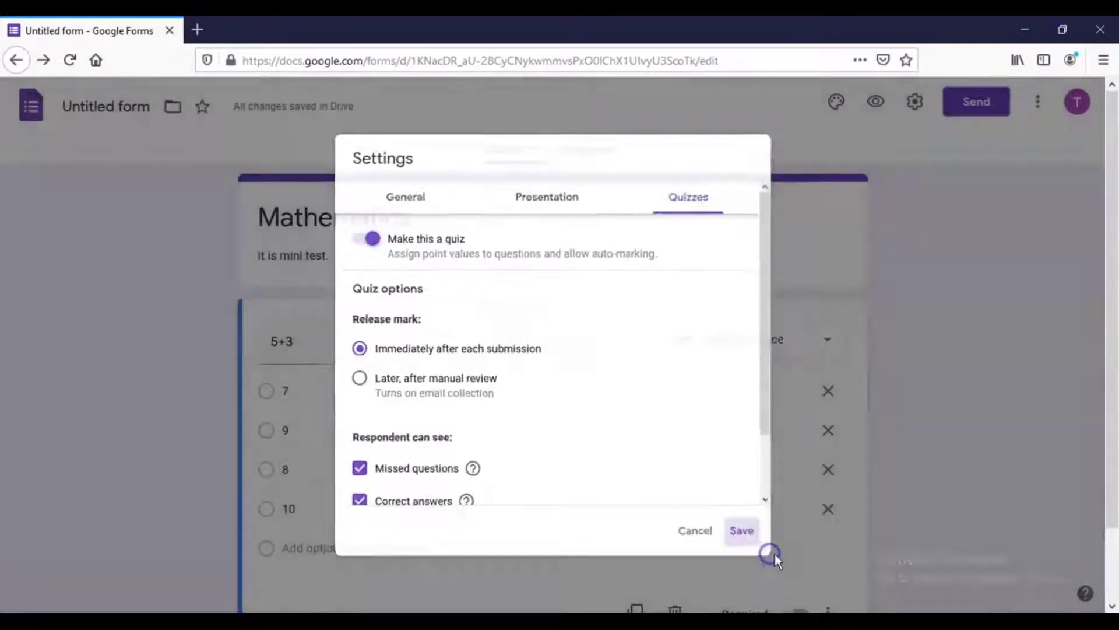
{"action": "scroll", "coordinate": [904, 471], "scroll_direction": "down", "scroll_amount": 2}
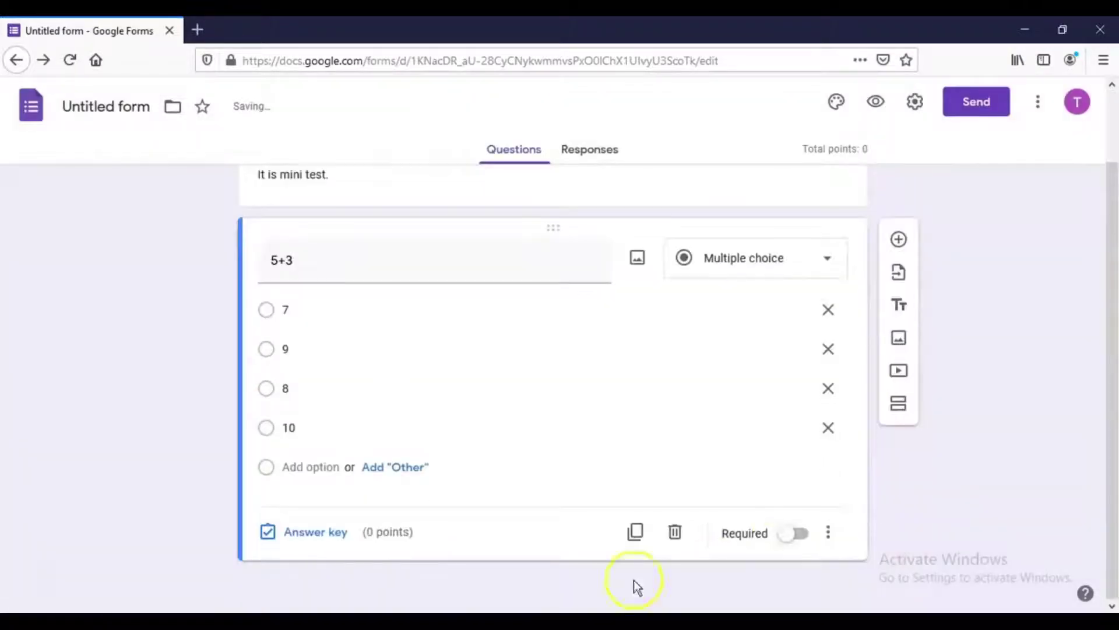
- Set the 5+3 question's answer-key points to 5
{"action": "left_click", "coordinate": [292, 532]}
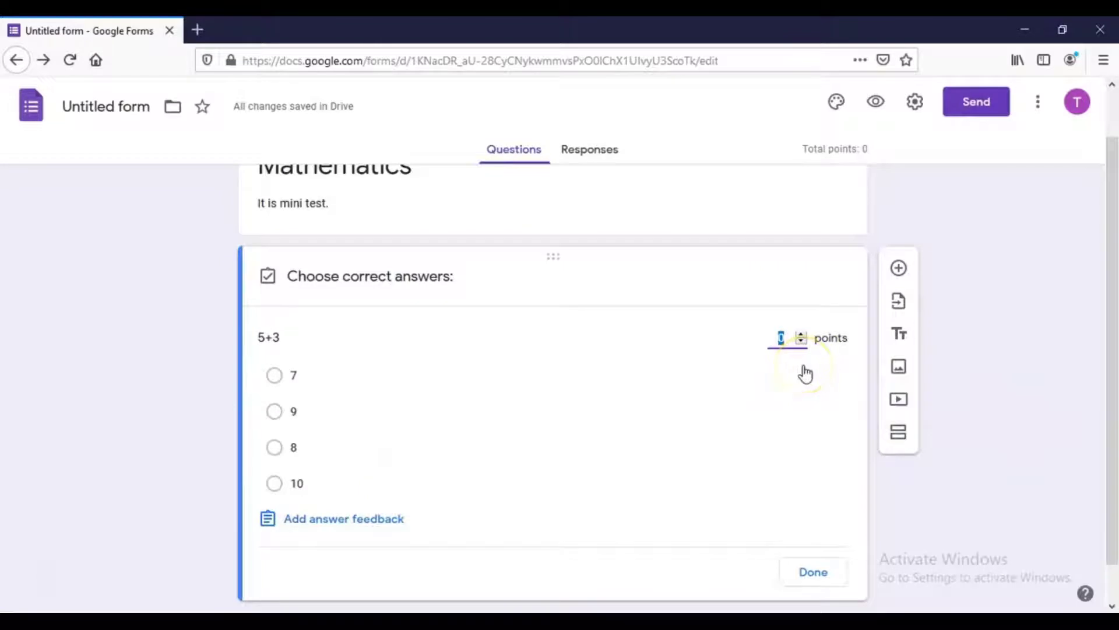
{"action": "type", "text": "1"}
{"action": "scroll", "coordinate": [778, 422], "scroll_direction": "up", "scroll_amount": 1}
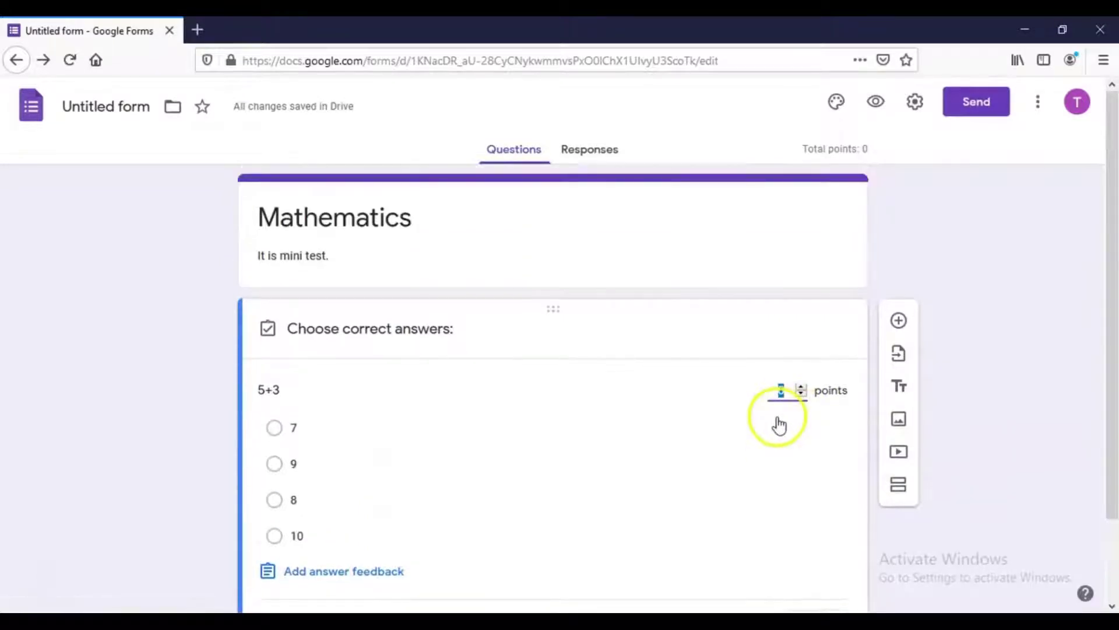
{"action": "scroll", "coordinate": [779, 424], "scroll_direction": "down", "scroll_amount": 2}
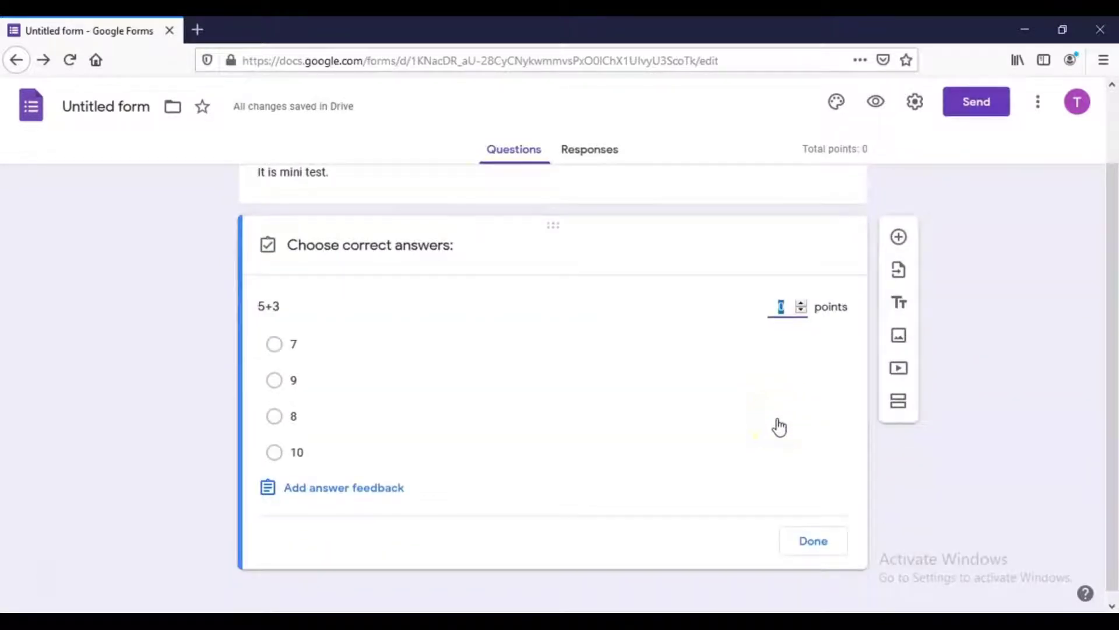
{"action": "scroll", "coordinate": [779, 427], "scroll_direction": "up", "scroll_amount": 2}
{"action": "left_click", "coordinate": [804, 393]}
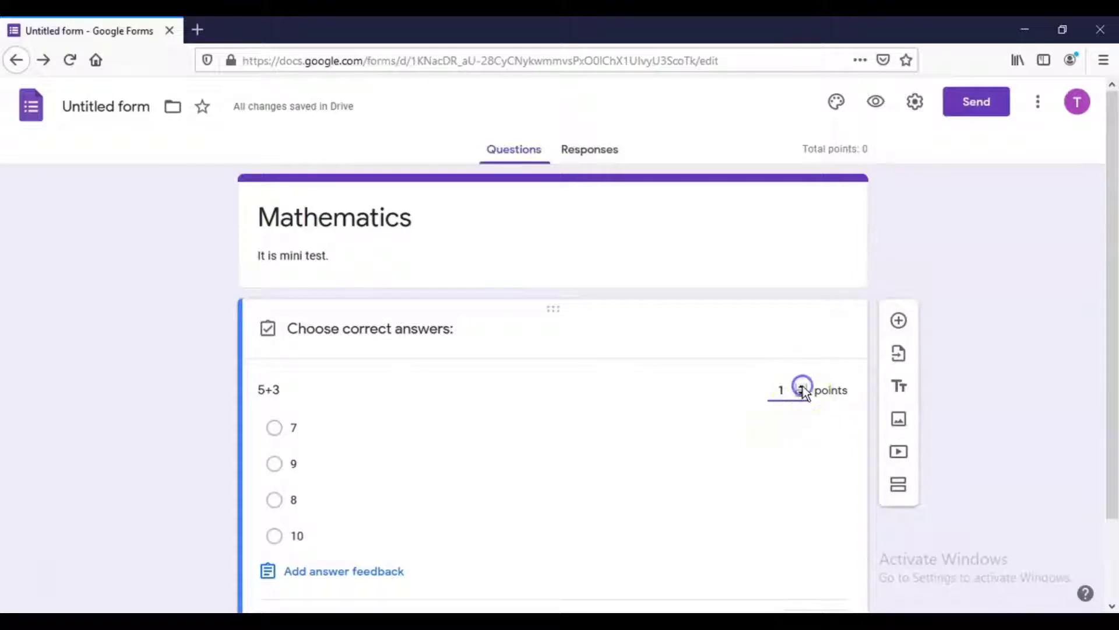
{"action": "left_click", "coordinate": [802, 386]}
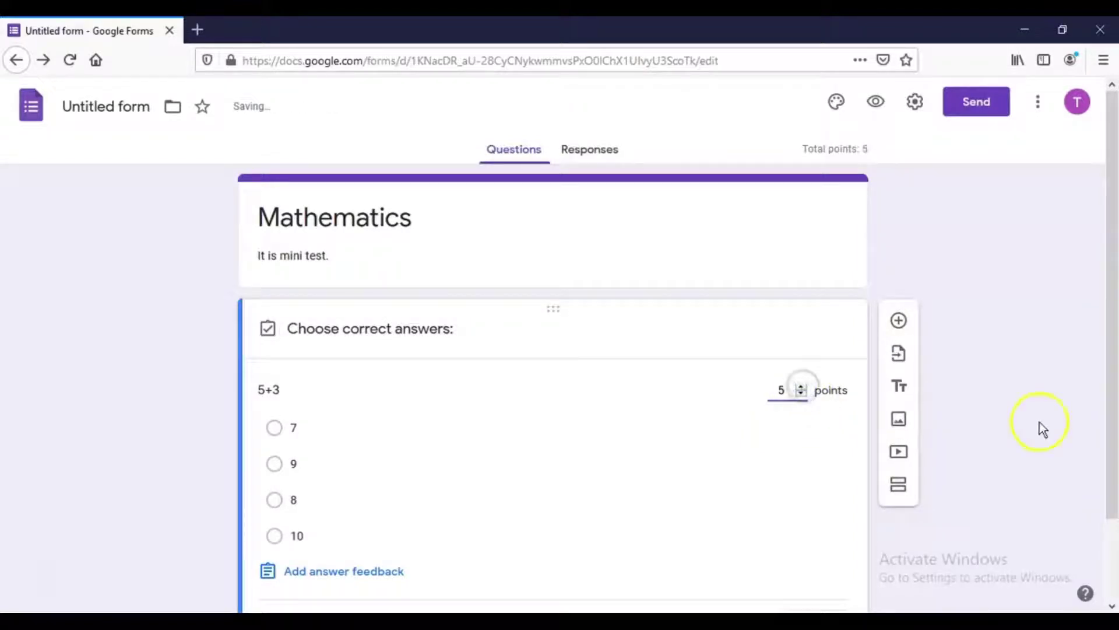
{"action": "scroll", "coordinate": [1022, 419], "scroll_direction": "down", "scroll_amount": 2}
{"action": "left_click", "coordinate": [830, 533]}
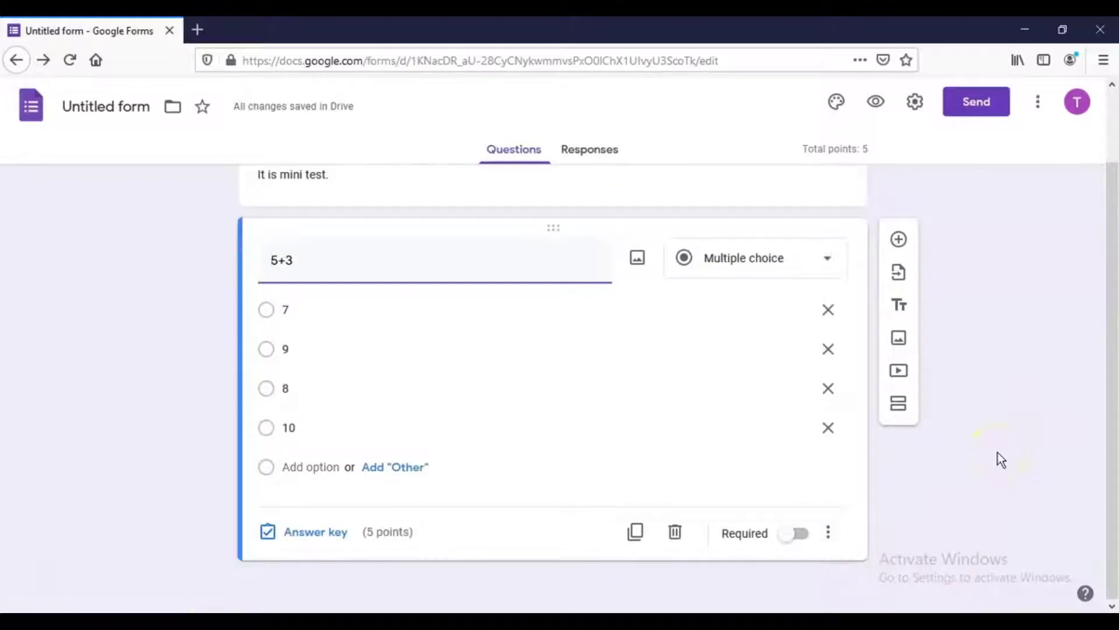
{"action": "scroll", "coordinate": [998, 452], "scroll_direction": "up", "scroll_amount": 2}
{"action": "scroll", "coordinate": [998, 453], "scroll_direction": "down", "scroll_amount": 2}
- Add a multiple-choice question '6 x 3' below the 5+3 question
{"action": "left_click", "coordinate": [898, 239]}
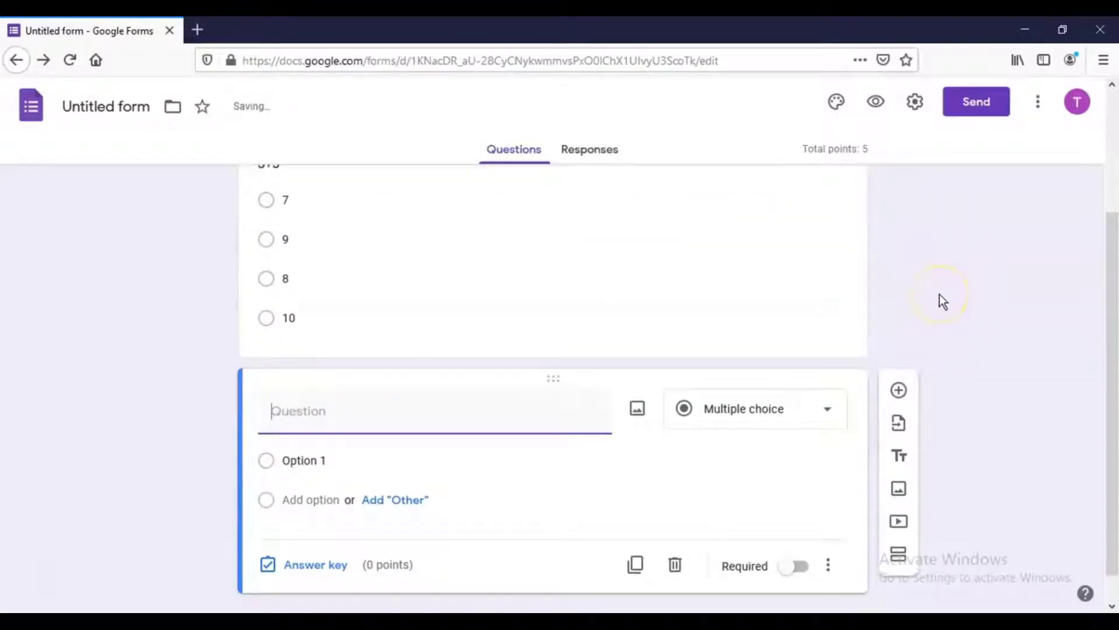
{"action": "type", "text": "6"}
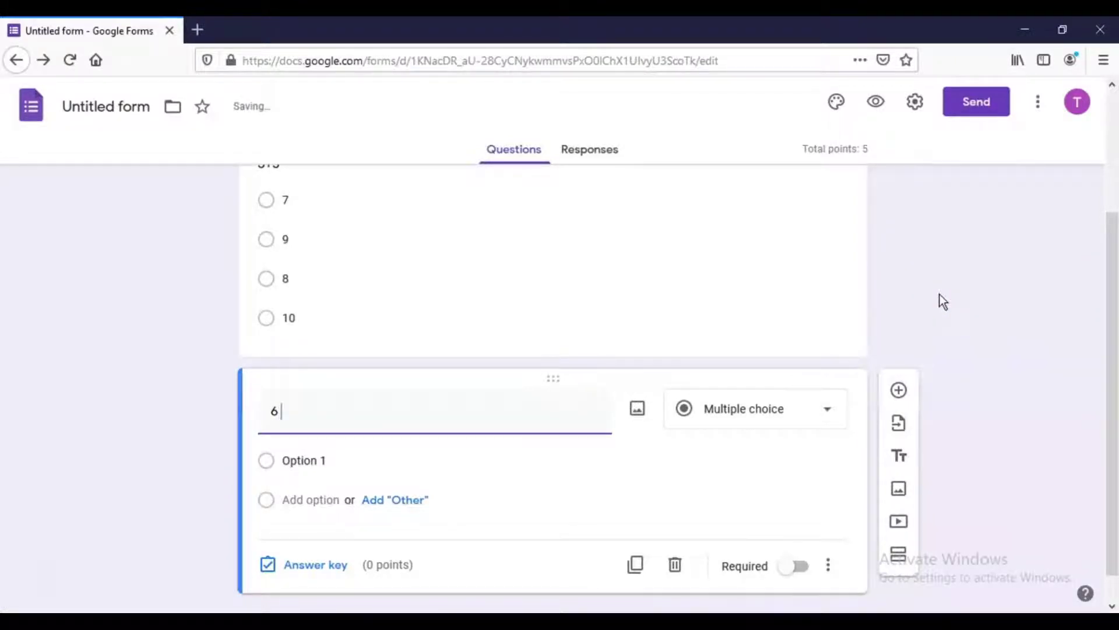
{"action": "type", "text": " x 3"}
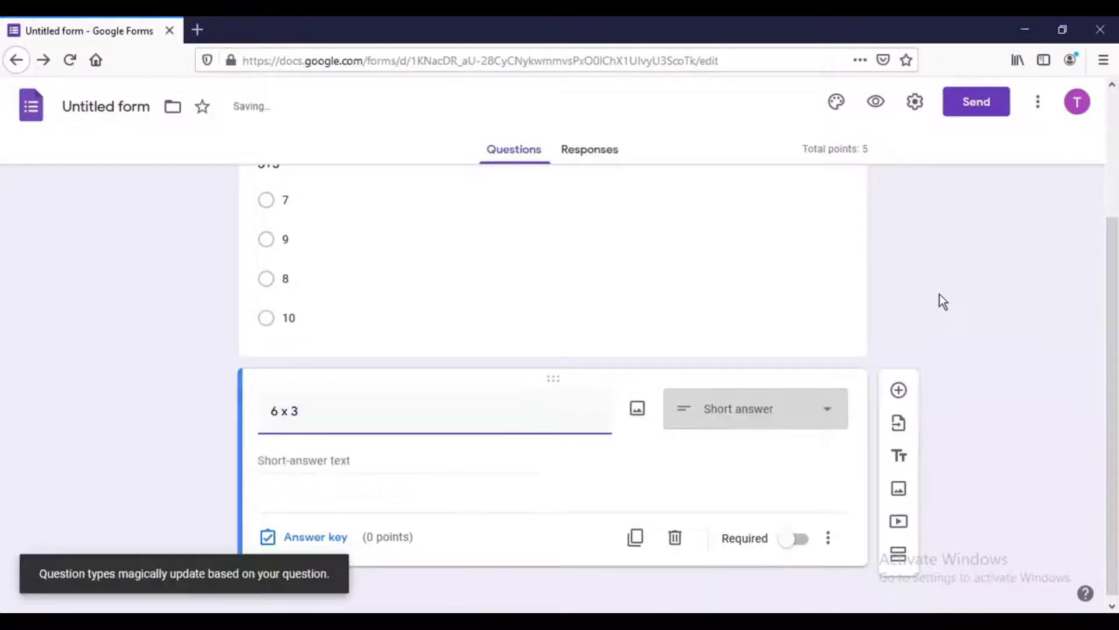
{"action": "left_click", "coordinate": [835, 359]}
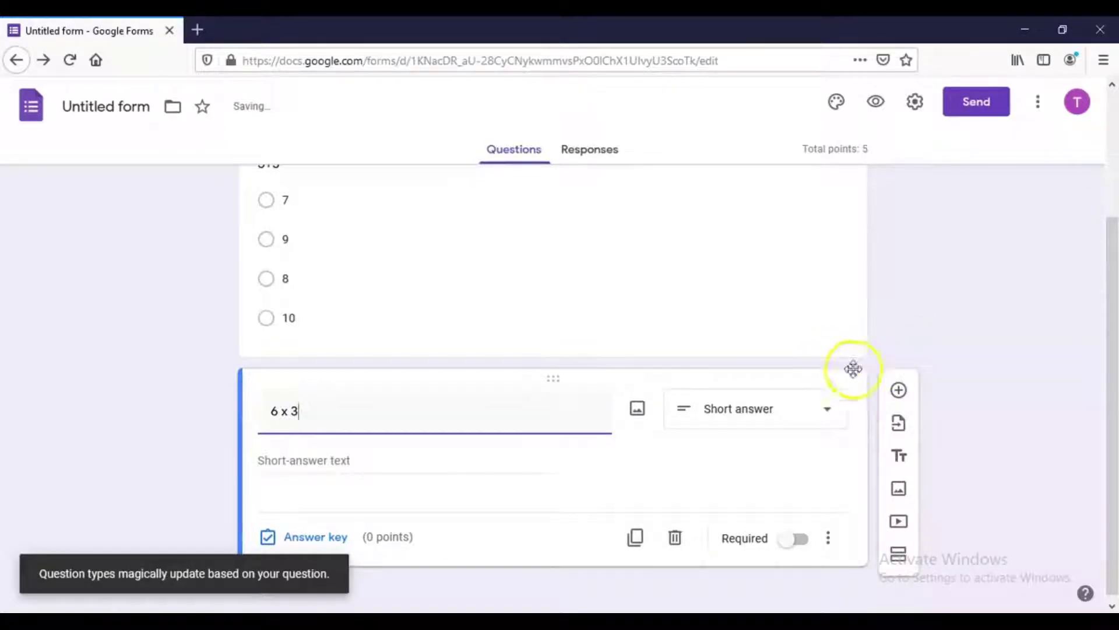
{"action": "left_click", "coordinate": [798, 403]}
{"action": "left_click", "coordinate": [746, 215]}
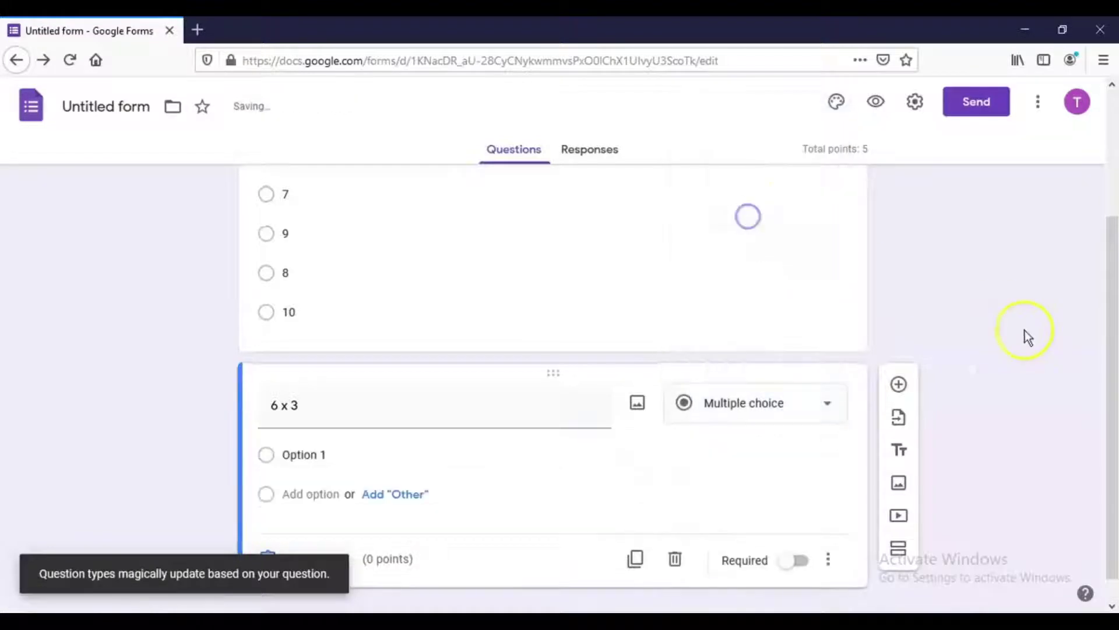
- Enter answer options 20, 19, 15 and 18 for the 6 x 3 question
{"action": "left_click", "coordinate": [301, 429]}
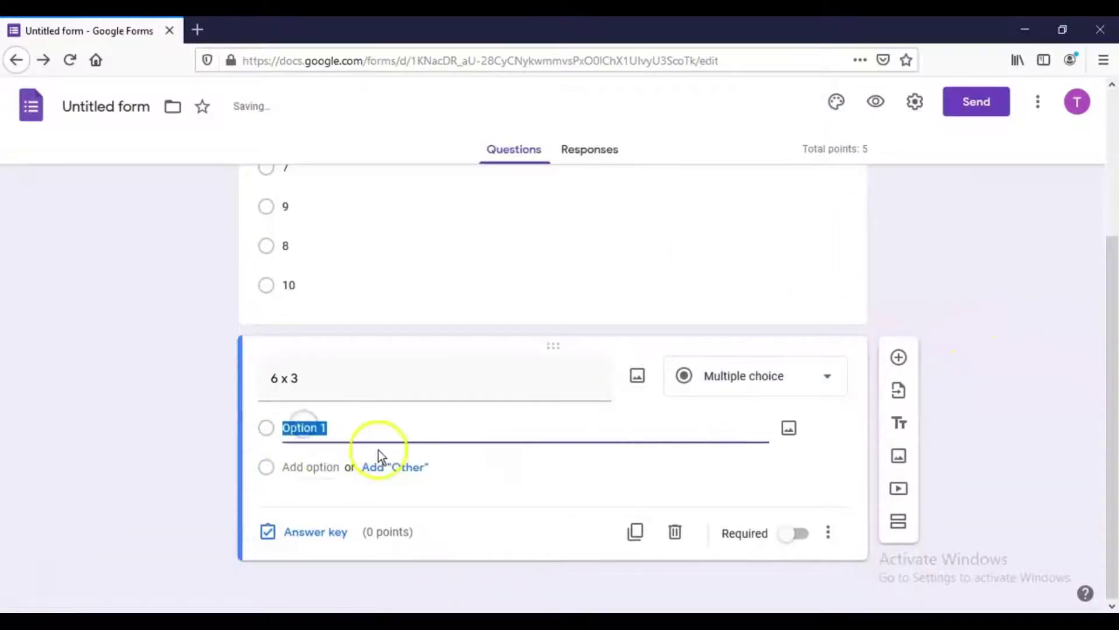
{"action": "type", "text": "20"}
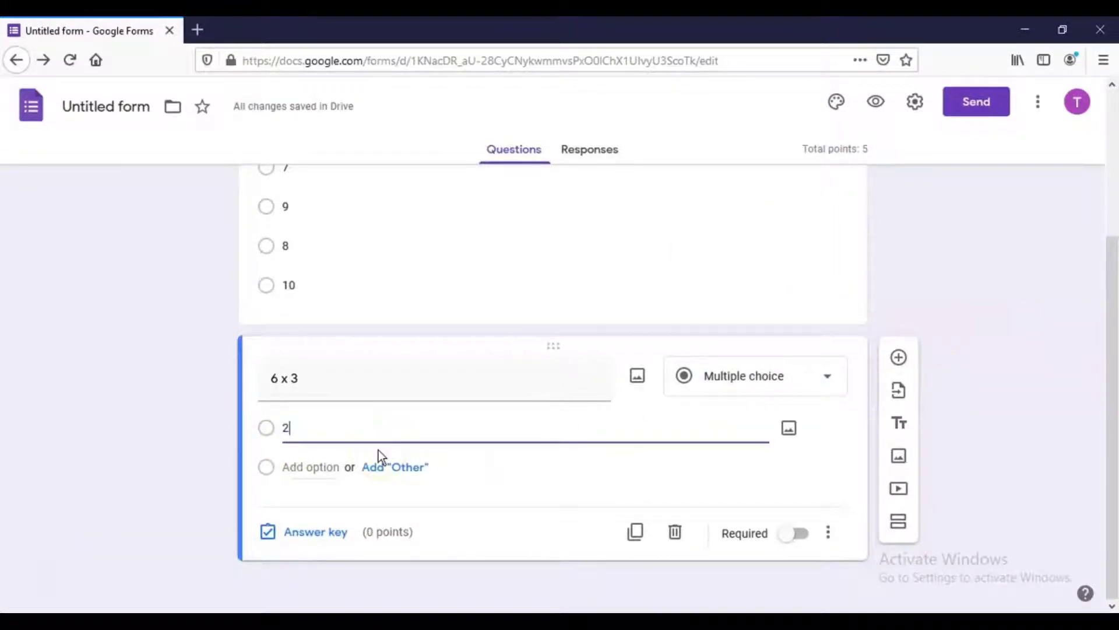
{"action": "left_click", "coordinate": [324, 468]}
{"action": "type", "text": "19"}
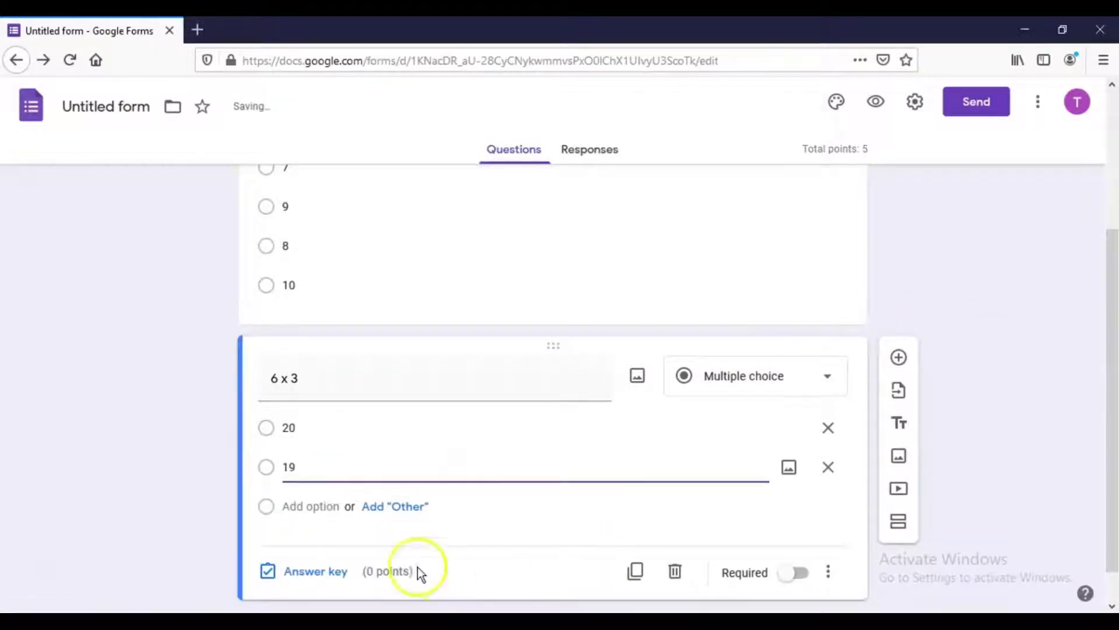
{"action": "left_click", "coordinate": [315, 506]}
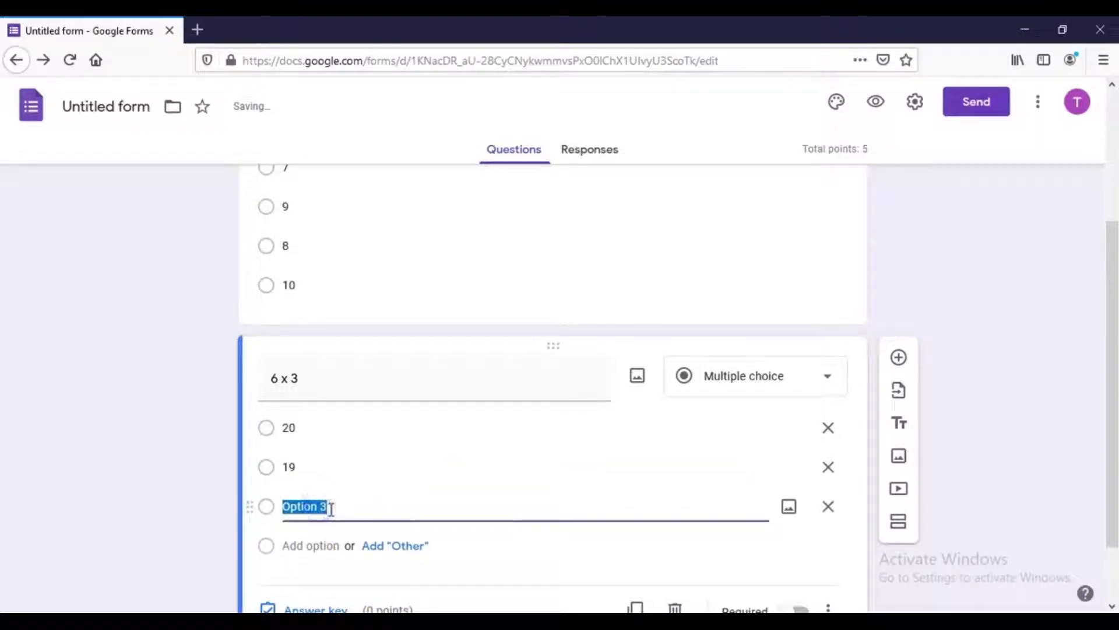
{"action": "type", "text": "15"}
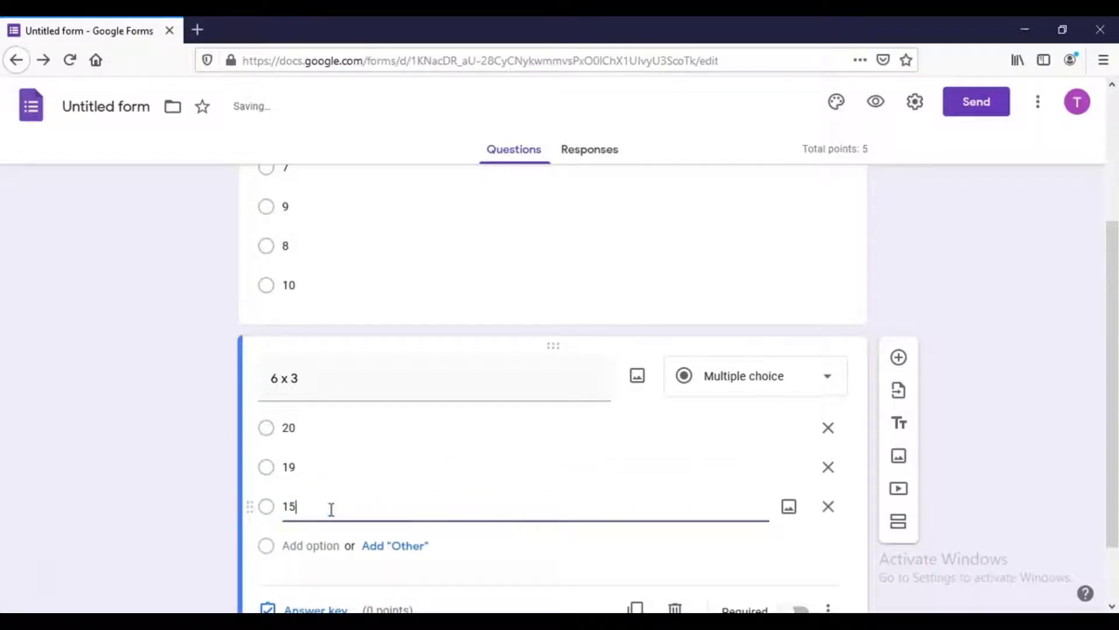
{"action": "left_click", "coordinate": [313, 545]}
{"action": "type", "text": "18"}
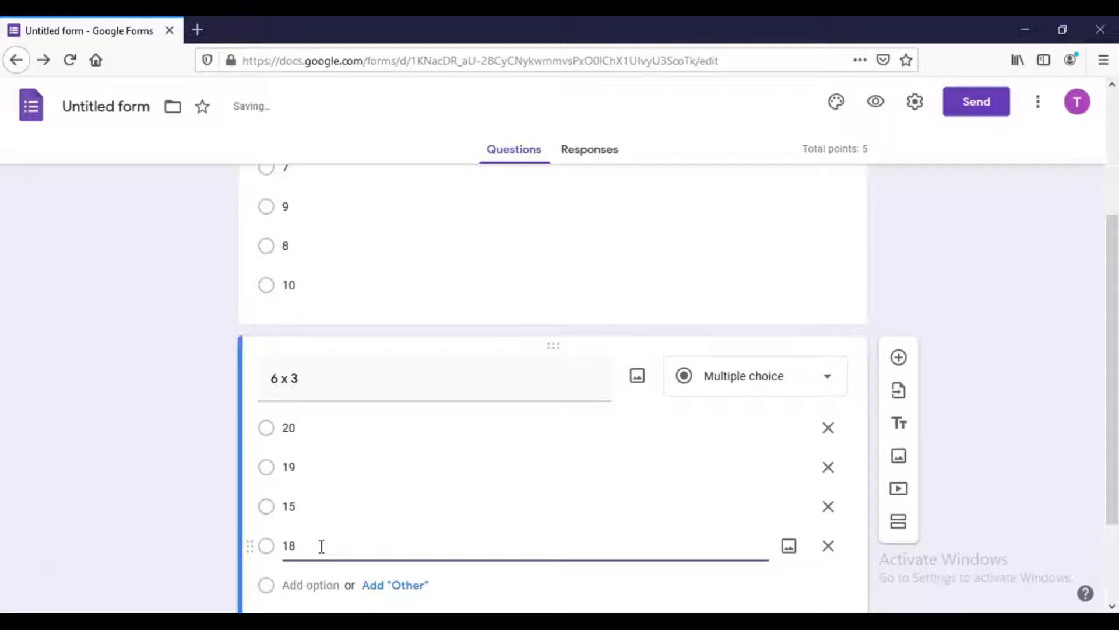
{"action": "left_click", "coordinate": [192, 420]}
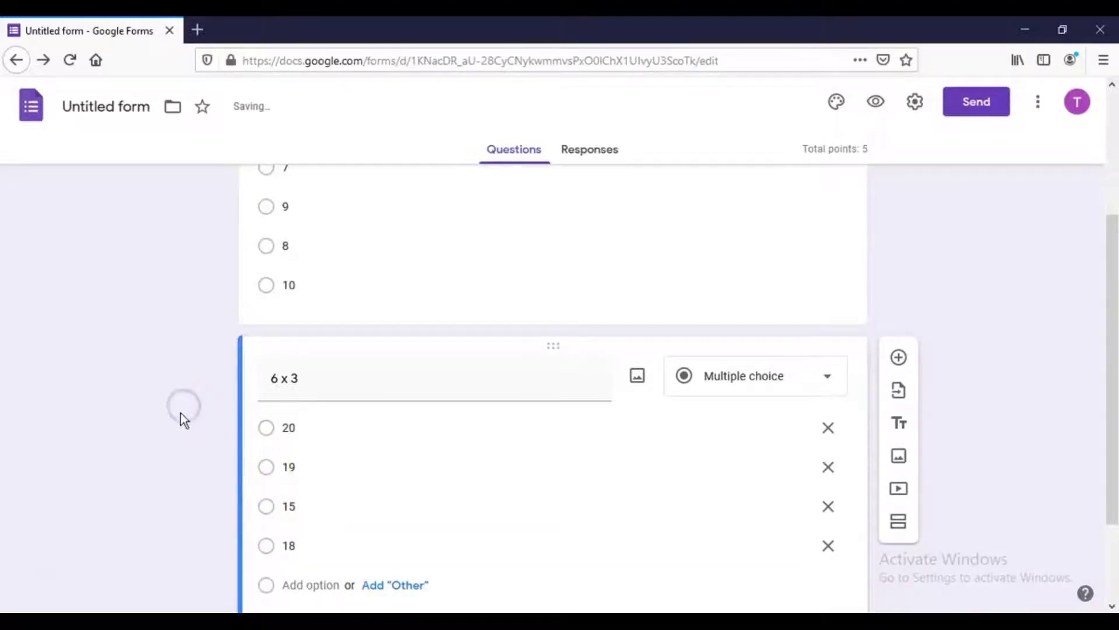
{"action": "scroll", "coordinate": [181, 413], "scroll_direction": "down", "scroll_amount": 2}
{"action": "left_click", "coordinate": [296, 533]}
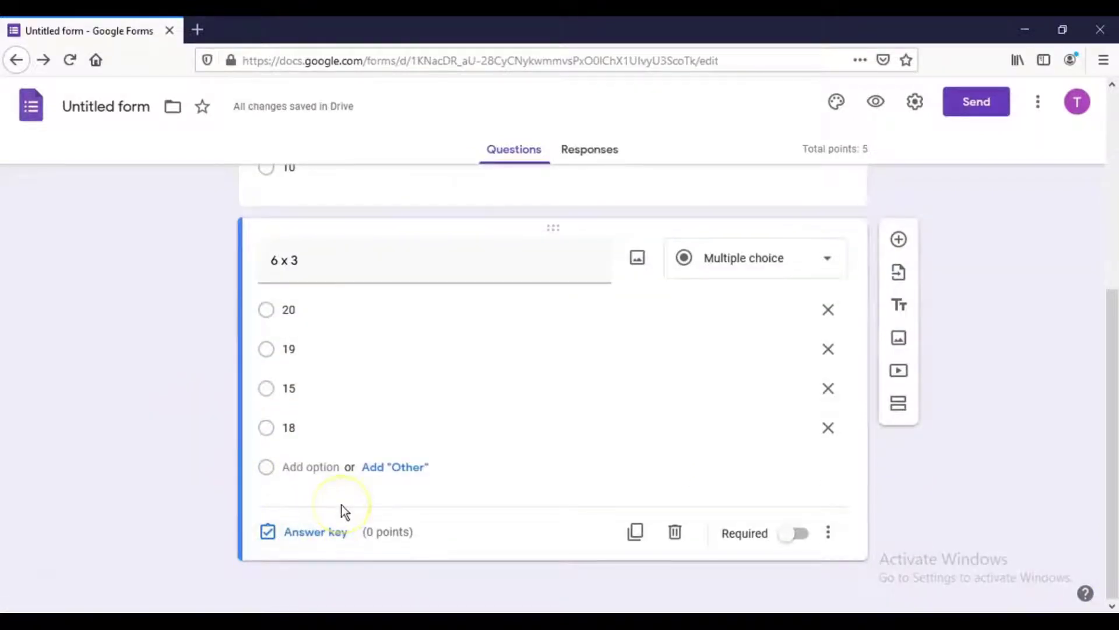
{"action": "scroll", "coordinate": [341, 507], "scroll_direction": "up", "scroll_amount": 5}
{"action": "scroll", "coordinate": [341, 510], "scroll_direction": "down", "scroll_amount": 5}
- Make the 6 x 3 question worth 5 points with 18 as the correct answer
{"action": "left_click", "coordinate": [302, 533]}
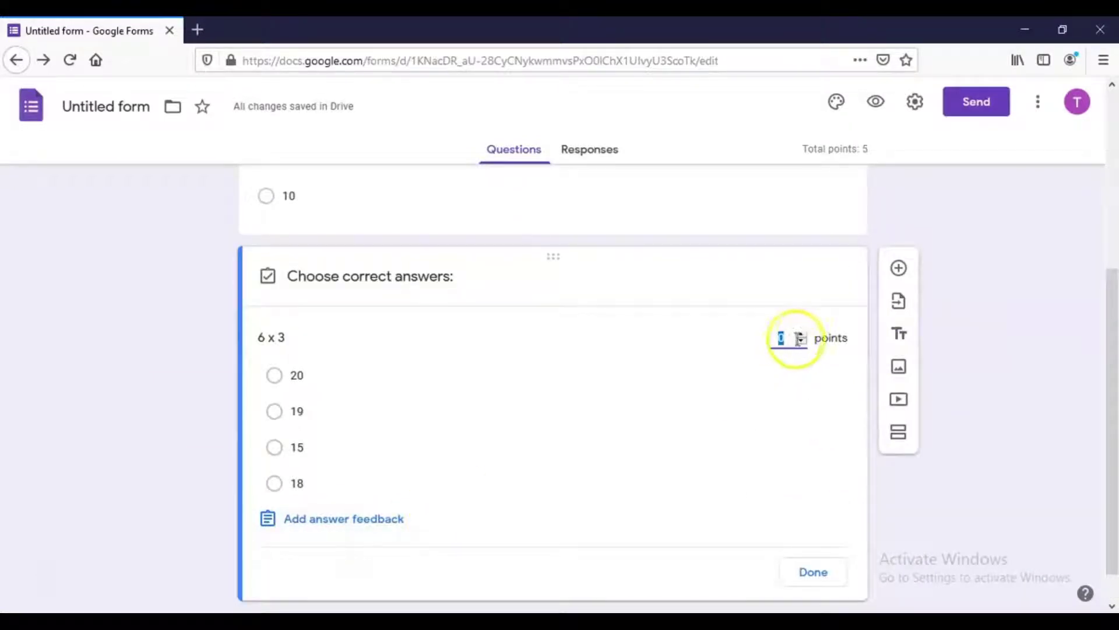
{"action": "left_click", "coordinate": [802, 335]}
{"action": "left_click", "coordinate": [802, 334]}
{"action": "left_click", "coordinate": [803, 334]}
{"action": "left_click", "coordinate": [802, 334]}
{"action": "left_click", "coordinate": [802, 334]}
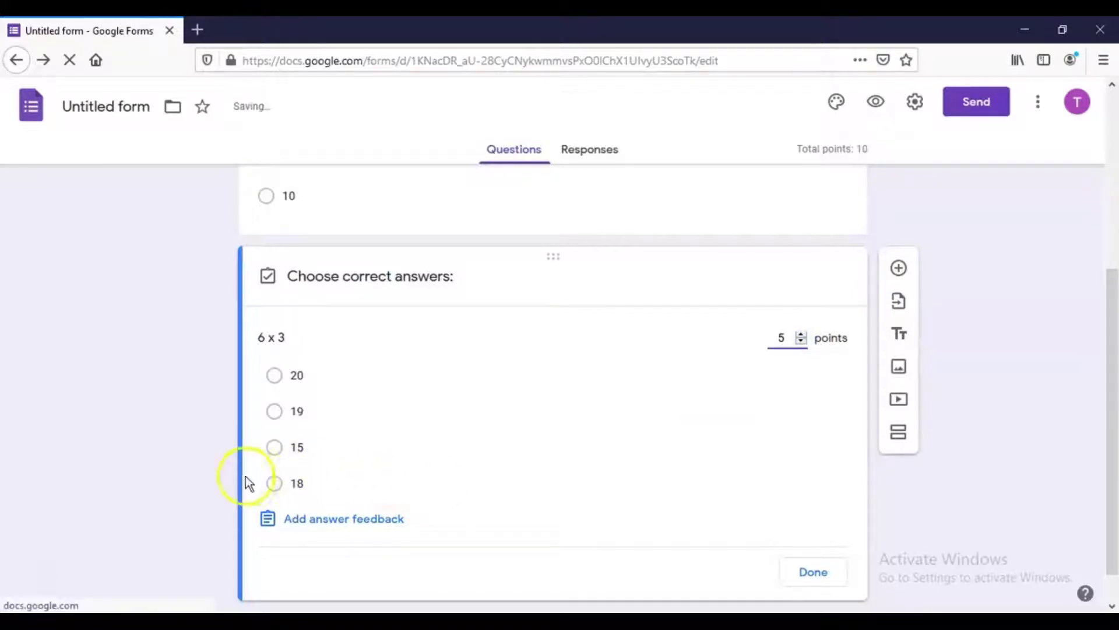
{"action": "left_click", "coordinate": [273, 486]}
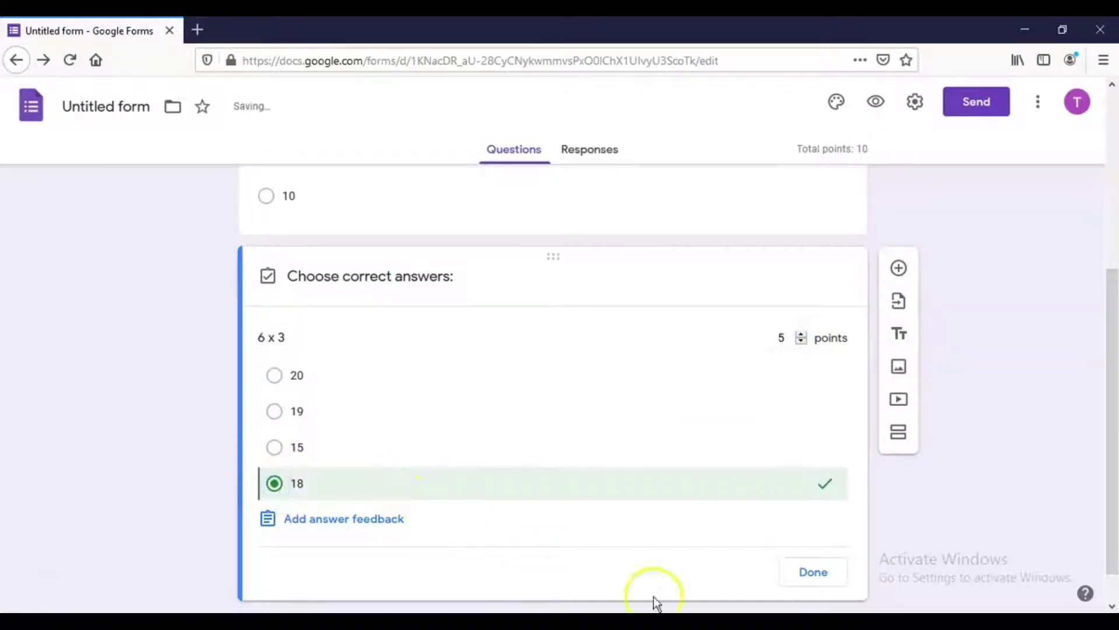
{"action": "left_click", "coordinate": [811, 573]}
{"action": "scroll", "coordinate": [831, 586], "scroll_direction": "up", "scroll_amount": 4}
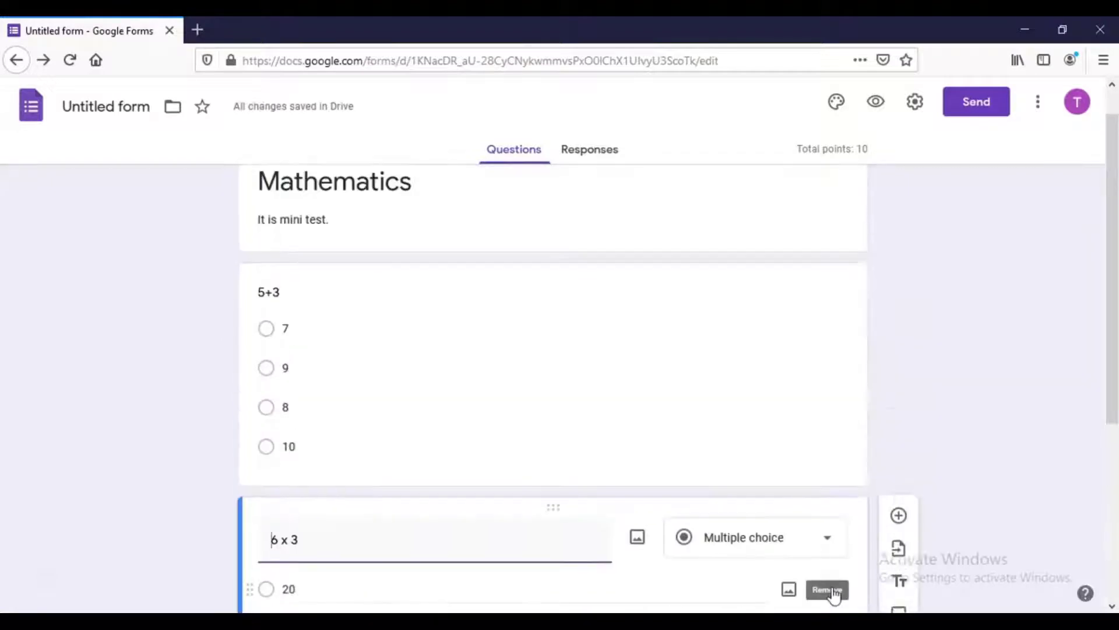
- Mark 8 as the correct answer in the 5+3 answer key
{"action": "left_click", "coordinate": [452, 376]}
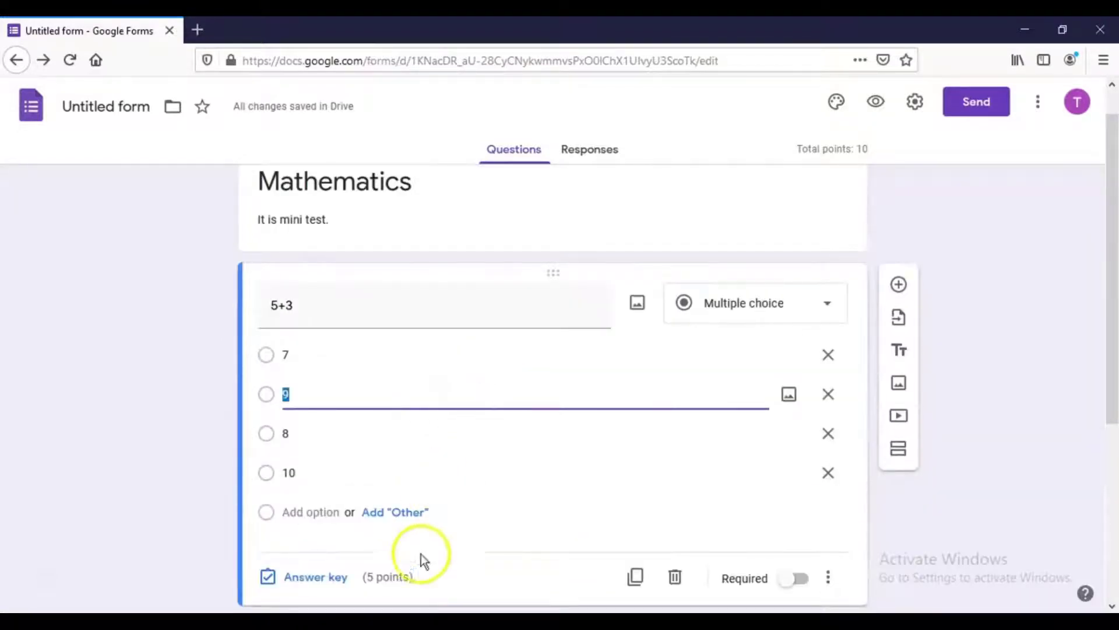
{"action": "left_click", "coordinate": [331, 592]}
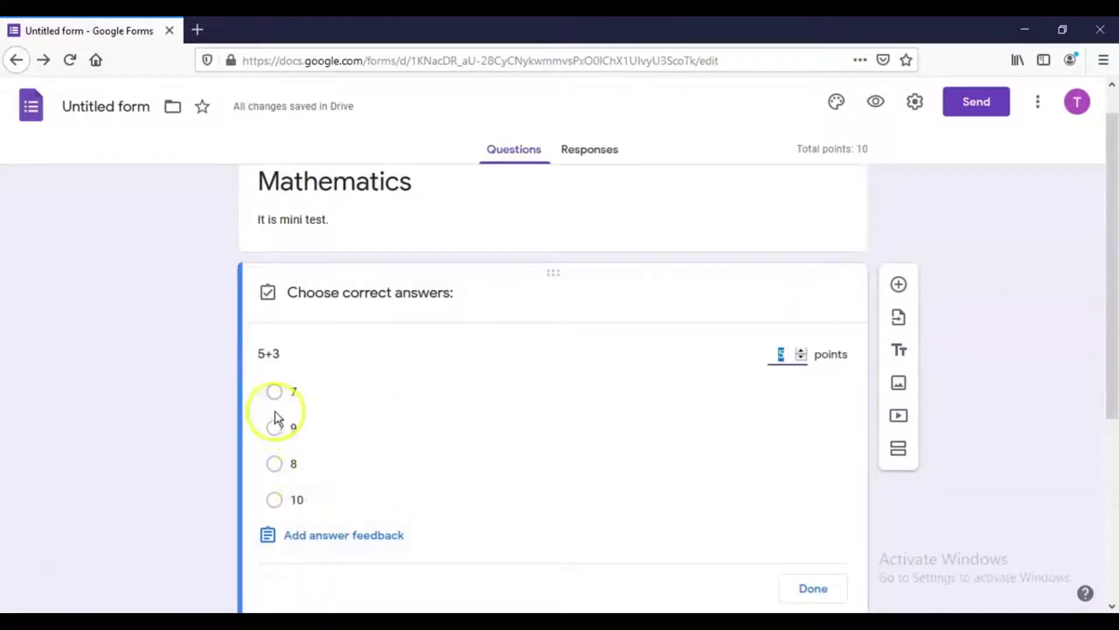
{"action": "left_click", "coordinate": [274, 464]}
{"action": "scroll", "coordinate": [452, 468], "scroll_direction": "down", "scroll_amount": 3}
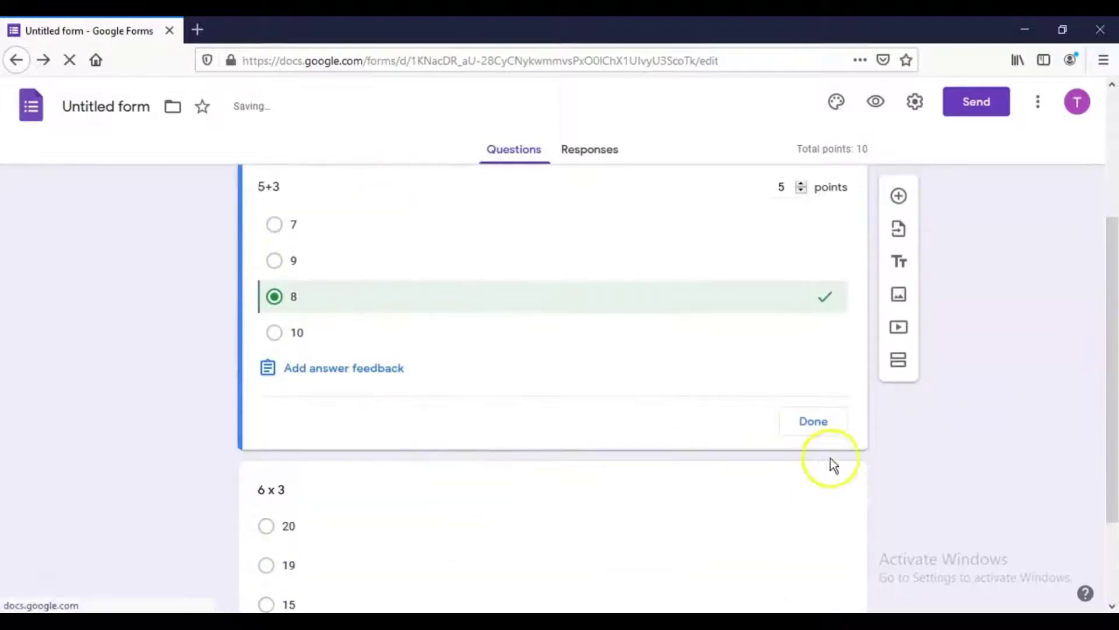
{"action": "left_click", "coordinate": [816, 420]}
{"action": "scroll", "coordinate": [981, 454], "scroll_direction": "up", "scroll_amount": 3}
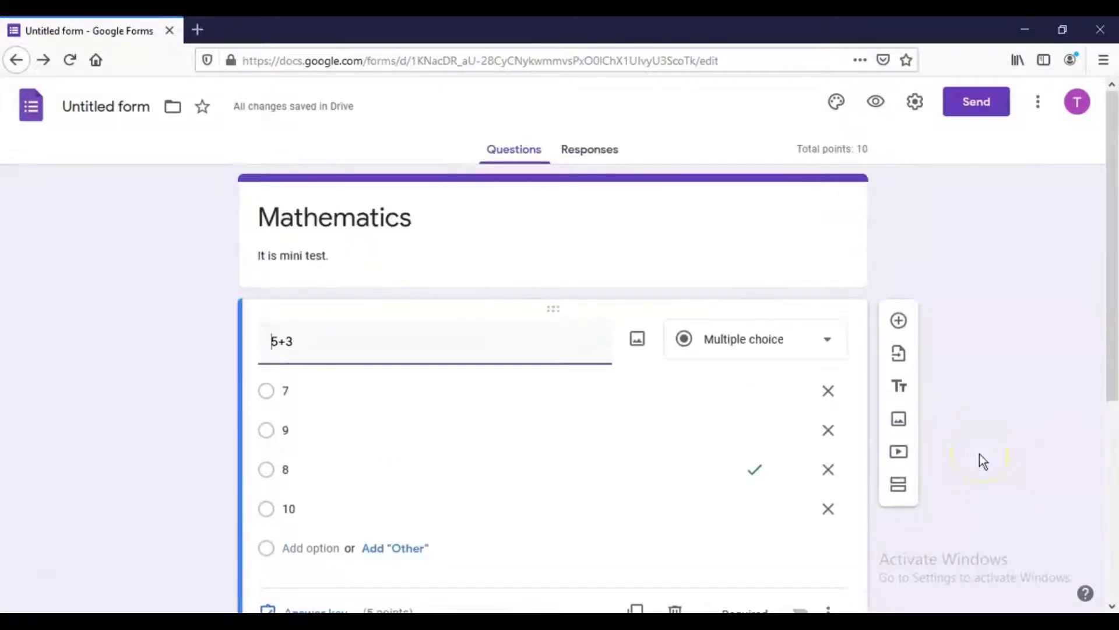
{"action": "scroll", "coordinate": [979, 453], "scroll_direction": "down", "scroll_amount": 5}
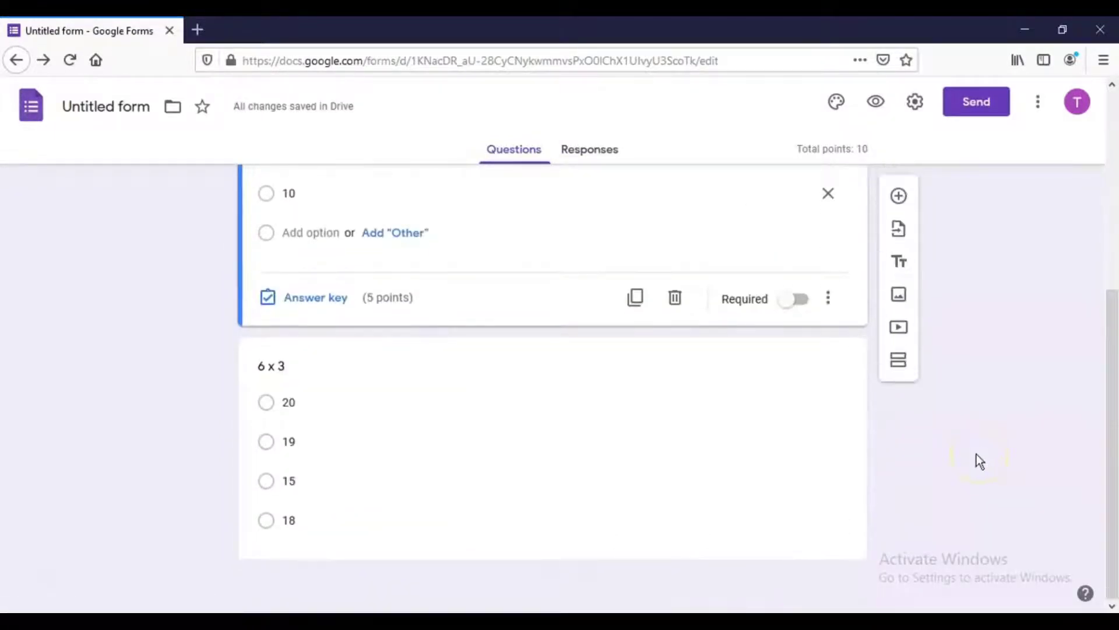
{"action": "scroll", "coordinate": [977, 456], "scroll_direction": "up", "scroll_amount": 5}
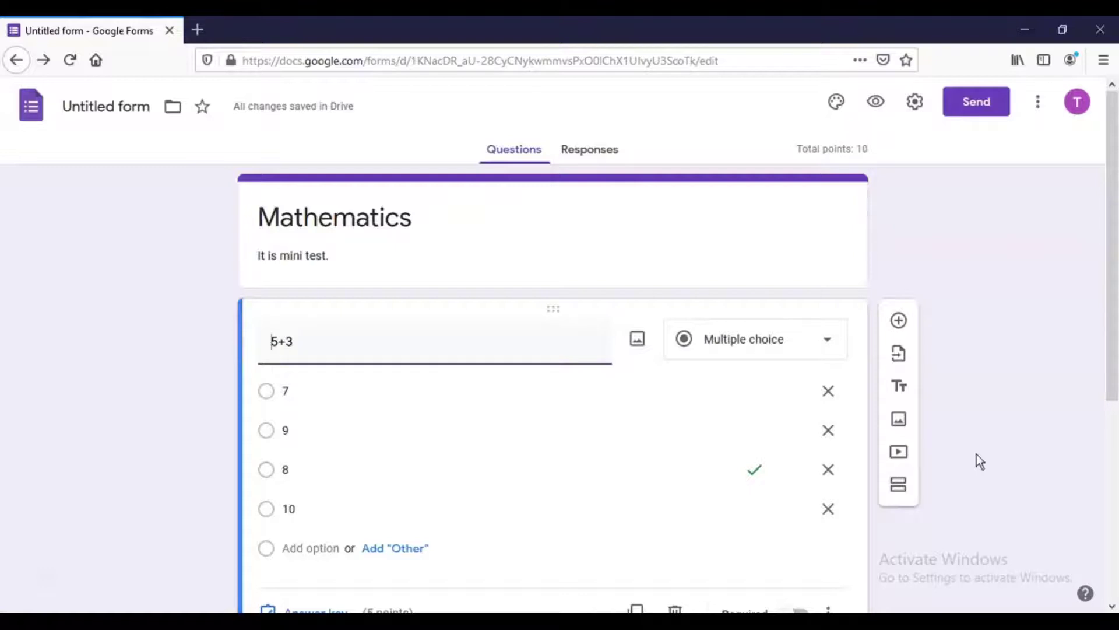
{"action": "left_click", "coordinate": [400, 385]}
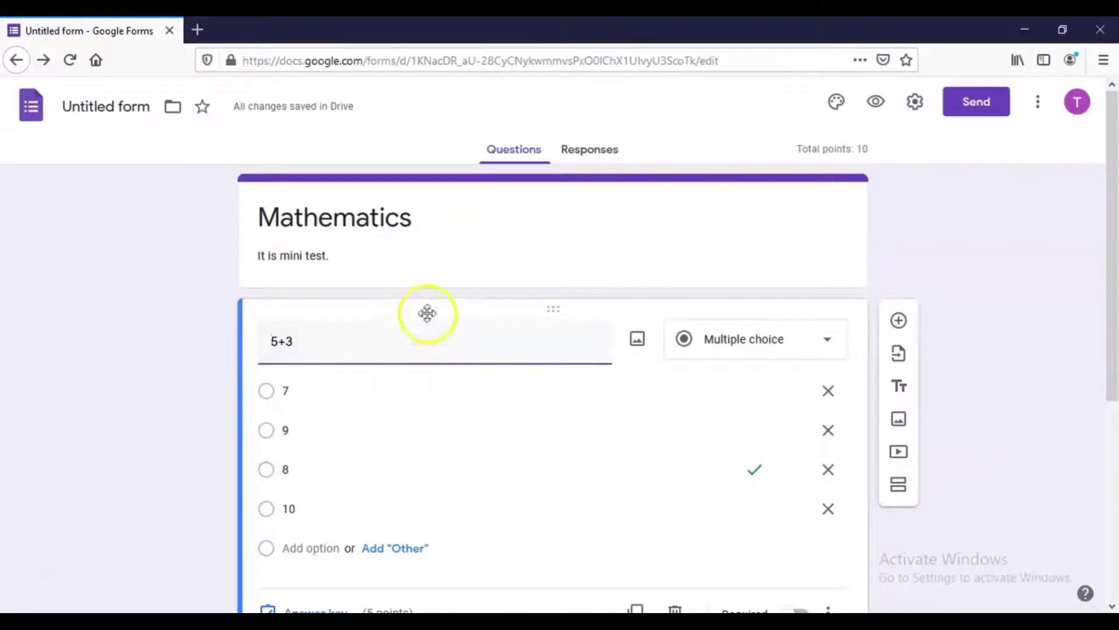
- Add a new section after the Mathematics header card
{"action": "triple_click", "coordinate": [463, 248]}
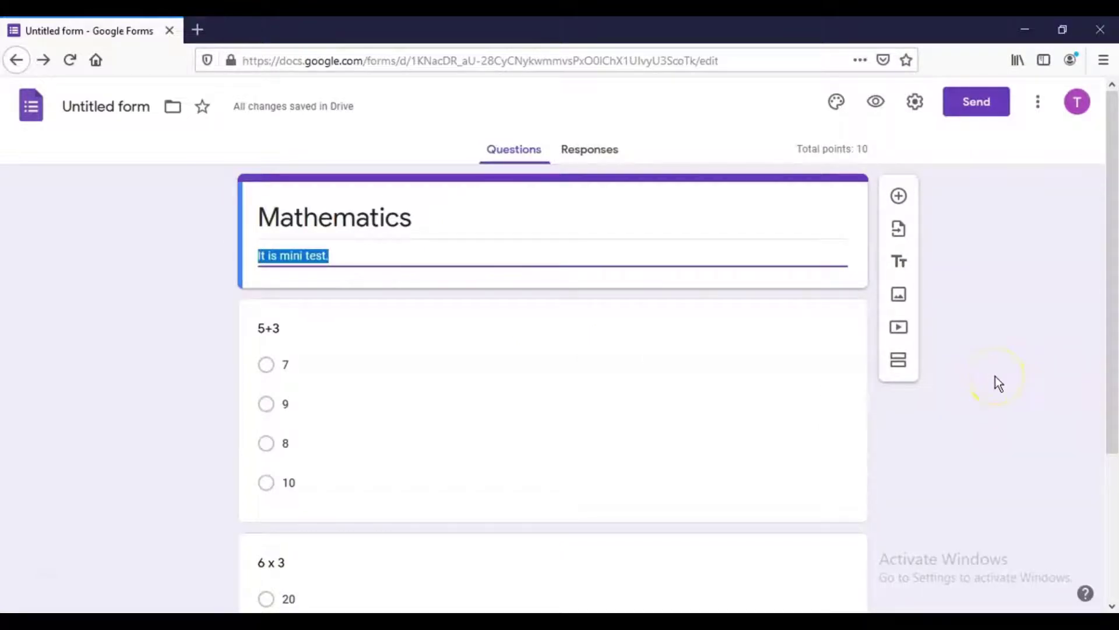
{"action": "left_click", "coordinate": [898, 362]}
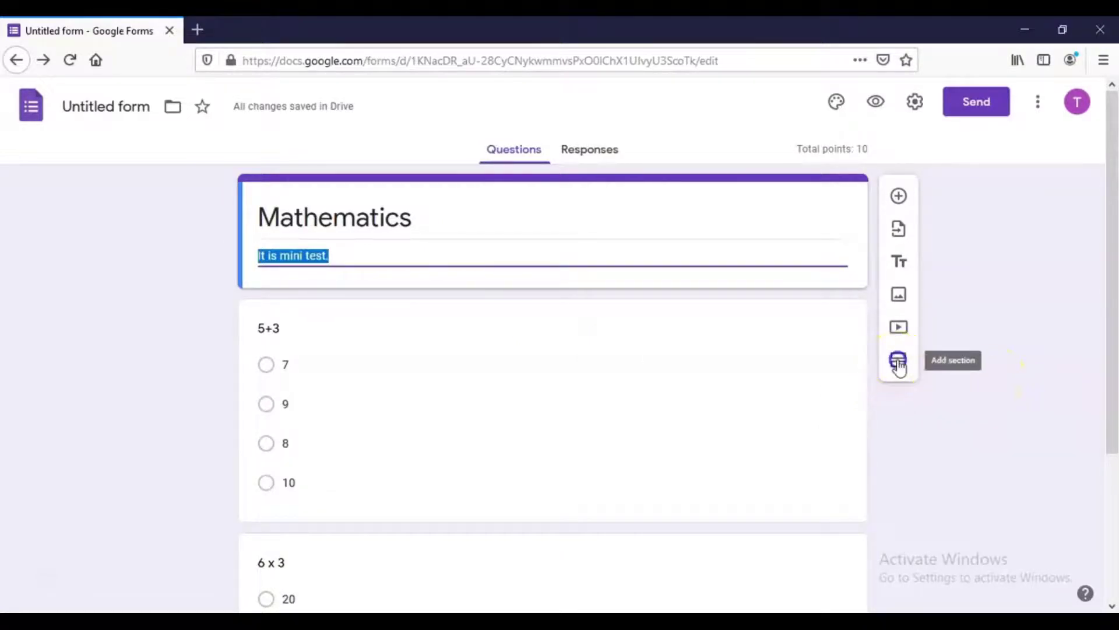
{"action": "scroll", "coordinate": [407, 390], "scroll_direction": "down", "scroll_amount": 4}
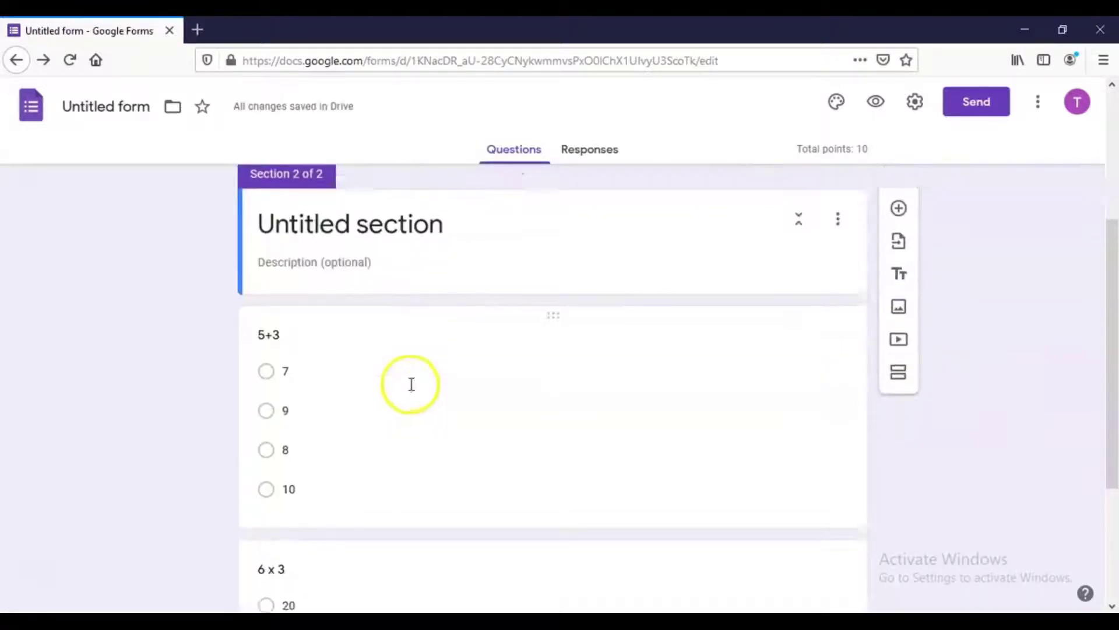
{"action": "scroll", "coordinate": [411, 385], "scroll_direction": "up", "scroll_amount": 1}
- Rename the new section to 'MCQ SECTIONS'
{"action": "left_click", "coordinate": [425, 294]}
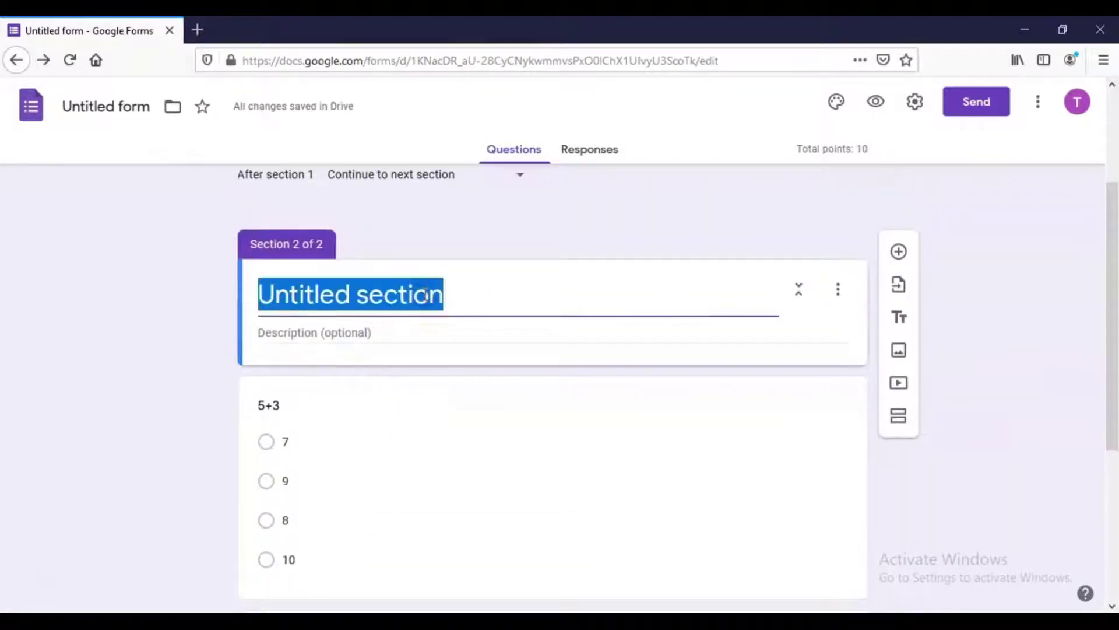
{"action": "type", "text": "mcq"}
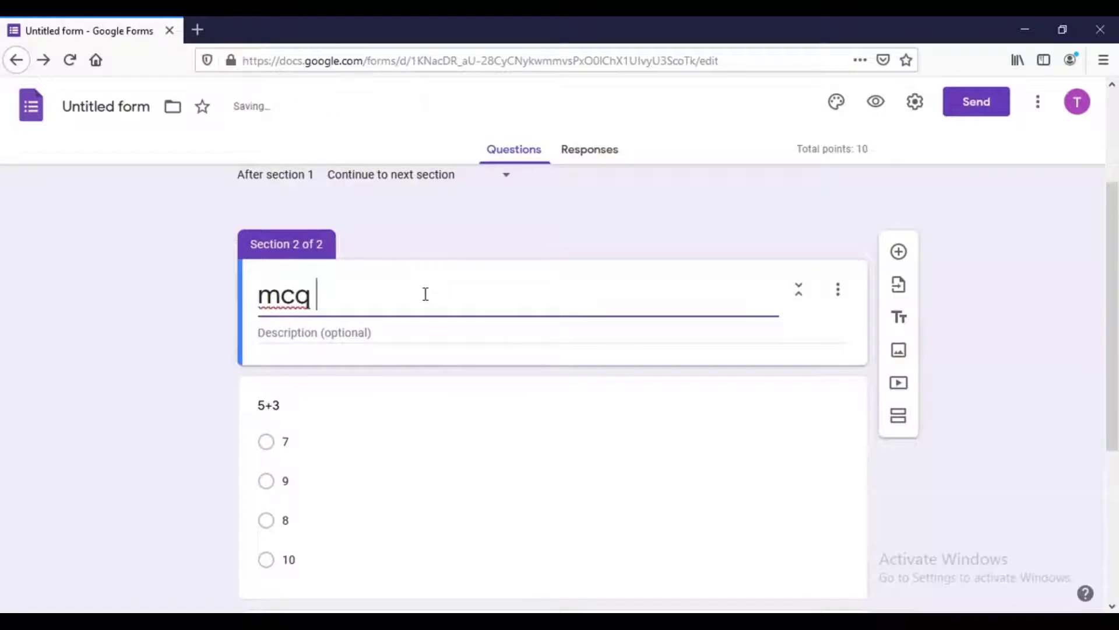
{"action": "key", "text": "BackSpace"}
{"action": "key", "text": "BackSpace"}
{"action": "key", "text": "BackSpace"}
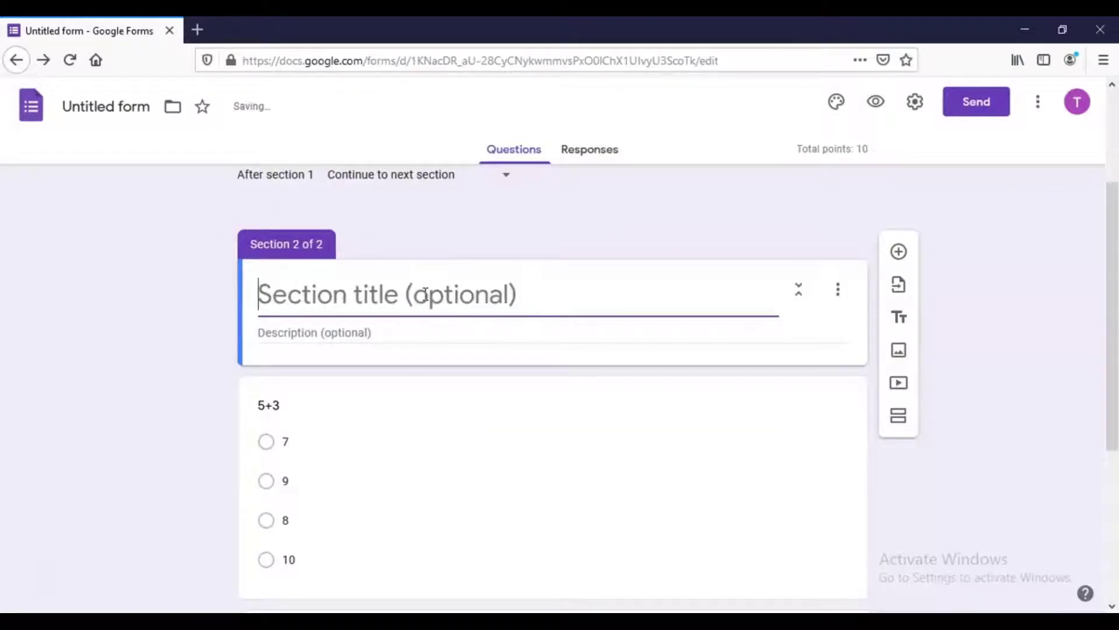
{"action": "type", "text": "MCQ "}
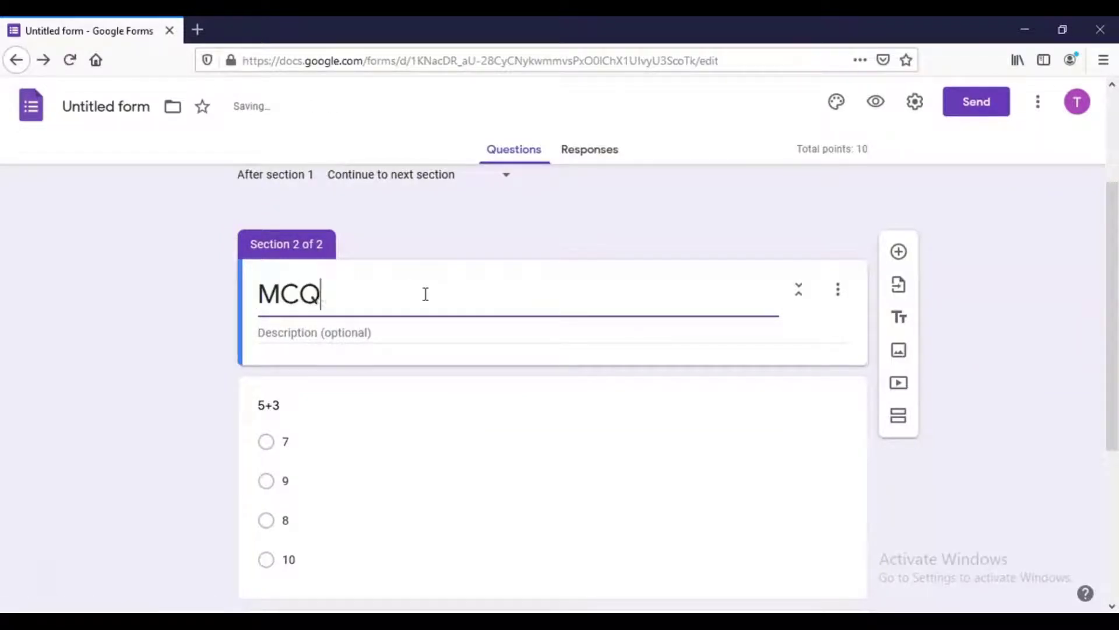
{"action": "type", "text": "SEC"}
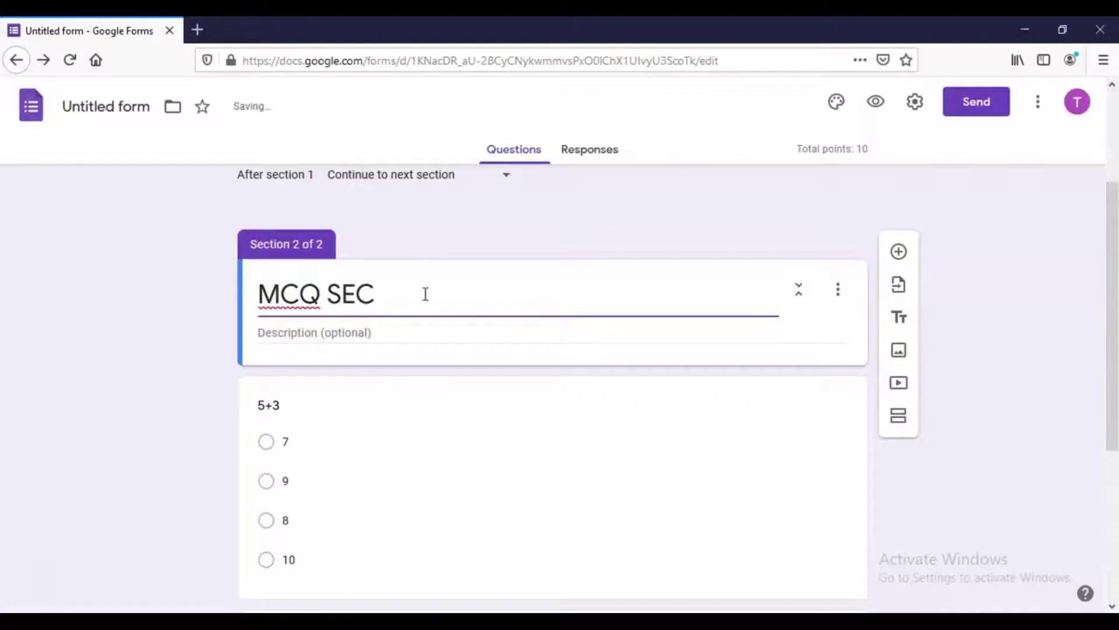
{"action": "type", "text": "TIONS"}
{"action": "left_click", "coordinate": [90, 339]}
{"action": "scroll", "coordinate": [96, 330], "scroll_direction": "up", "scroll_amount": 3}
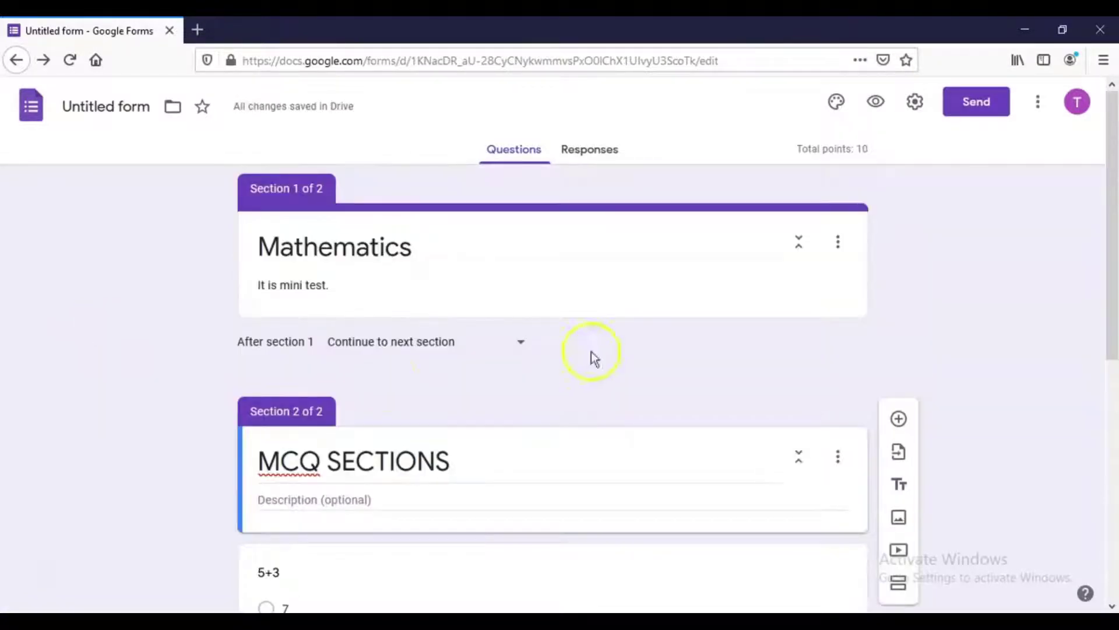
- Add a short-answer question titled 'Name of the Student' to the Mathematics section
{"action": "left_click", "coordinate": [601, 275]}
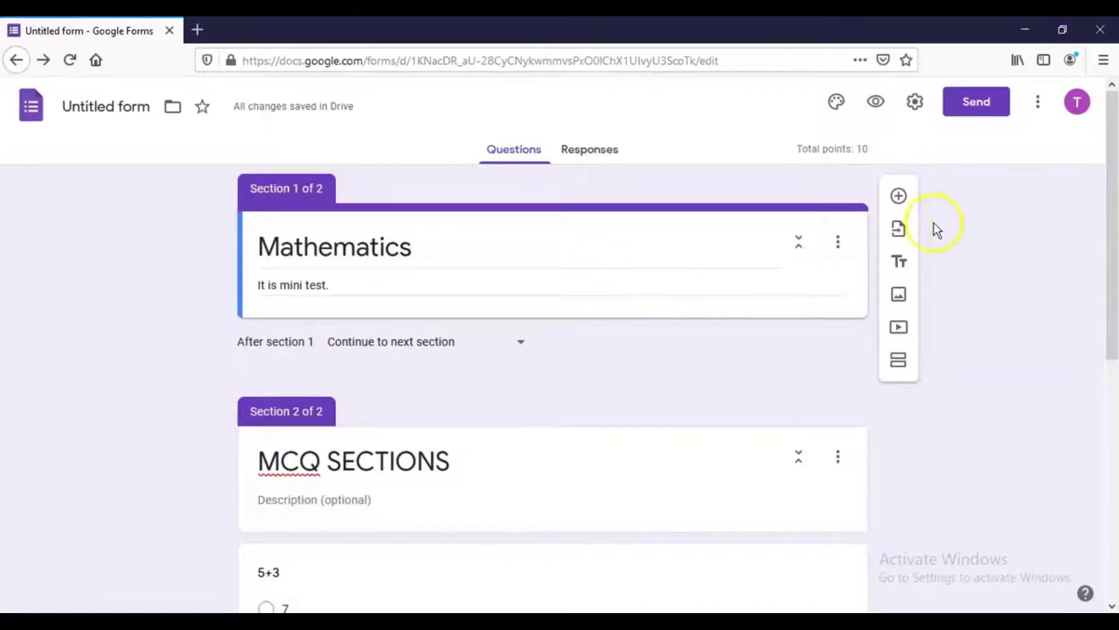
{"action": "left_click", "coordinate": [899, 195]}
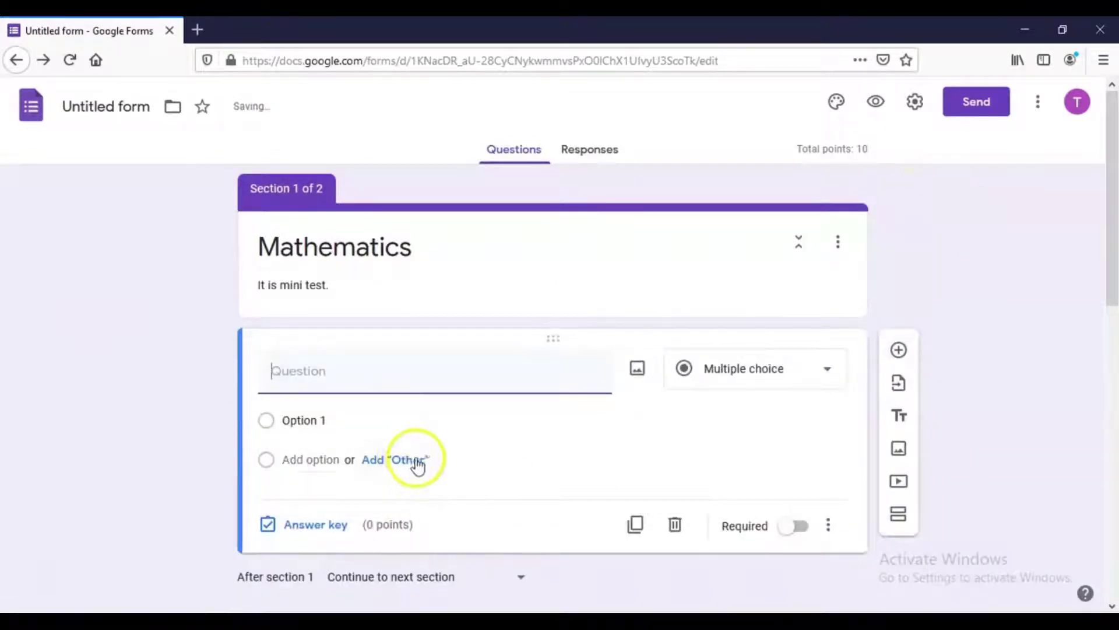
{"action": "type", "text": "nAME"}
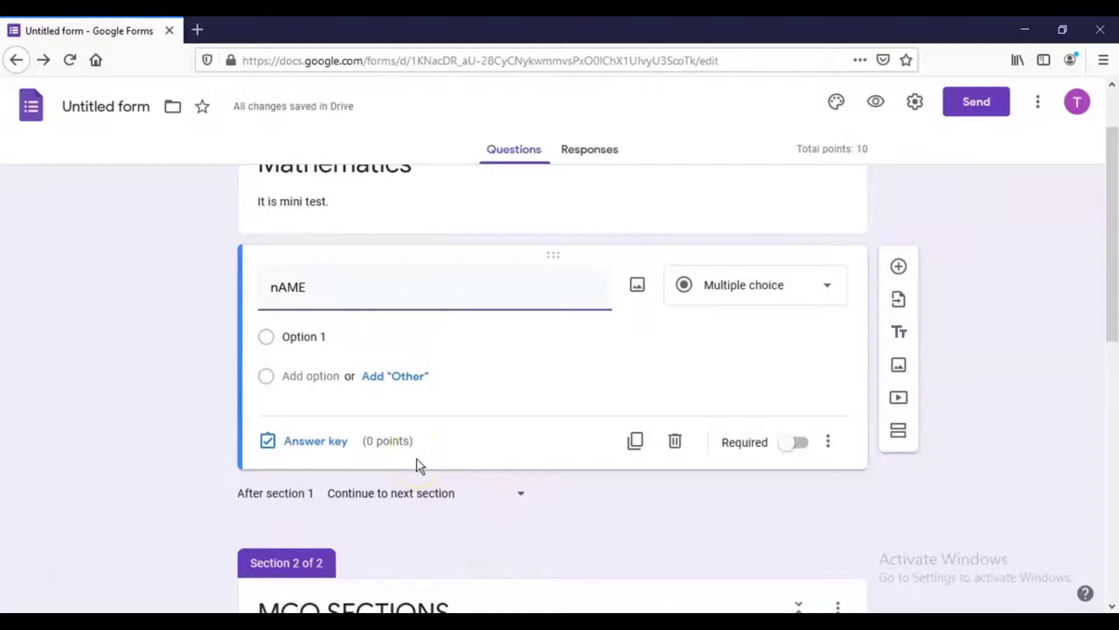
{"action": "key", "text": "BackSpace"}
{"action": "key", "text": "BackSpace"}
{"action": "key", "text": "BackSpace"}
{"action": "key", "text": "BackSpace"}
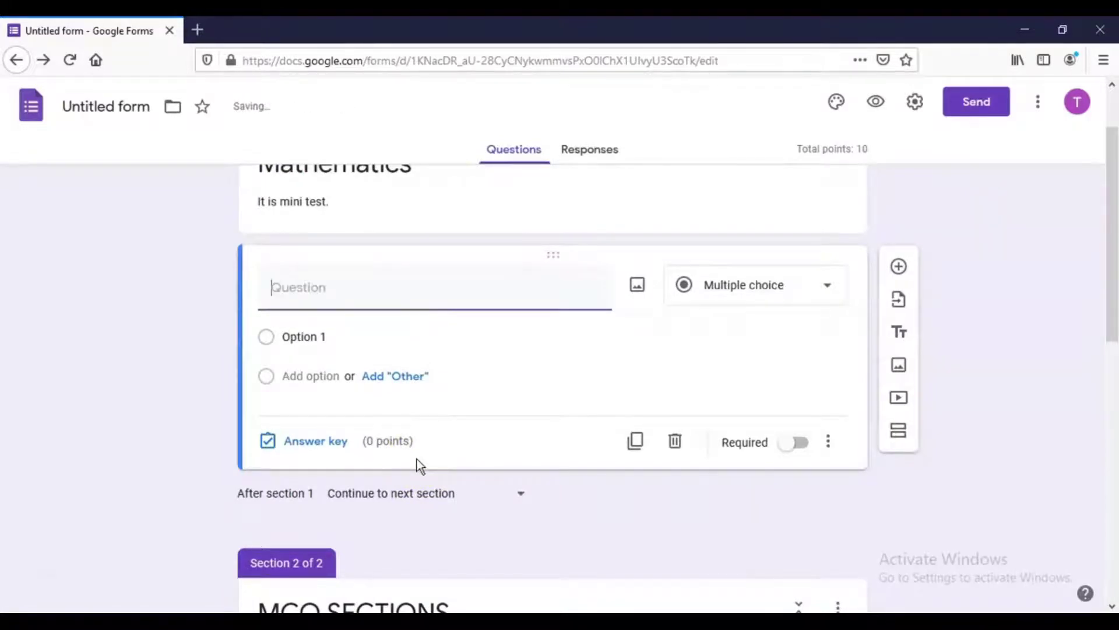
{"action": "type", "text": "Name of the Student"}
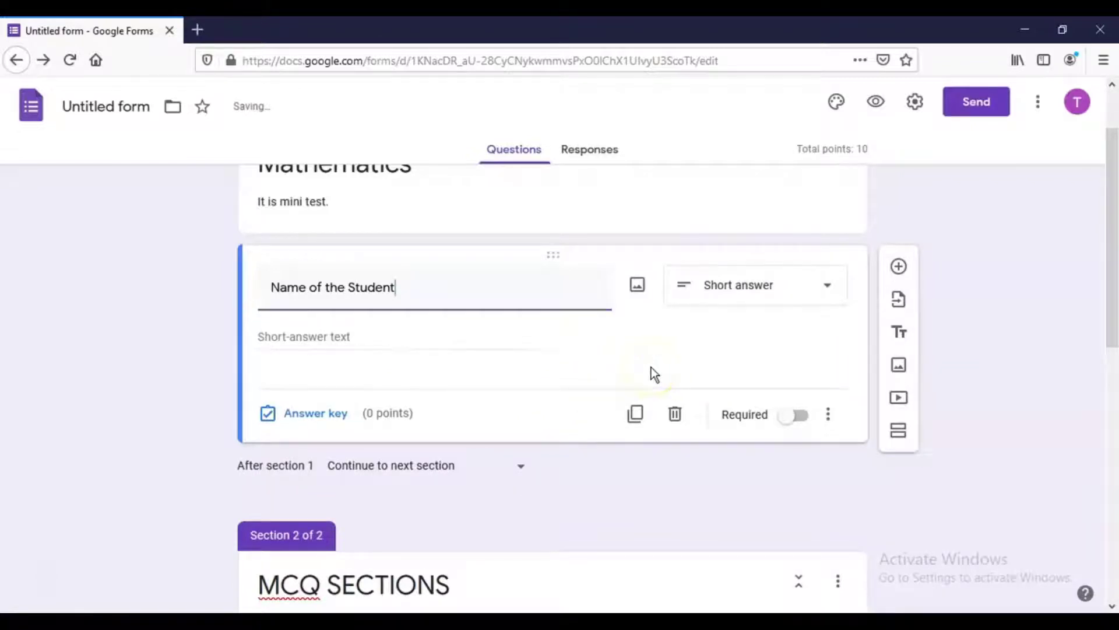
- Add a second question titled 'Roll Number of Student' below it
{"action": "left_click", "coordinate": [899, 266]}
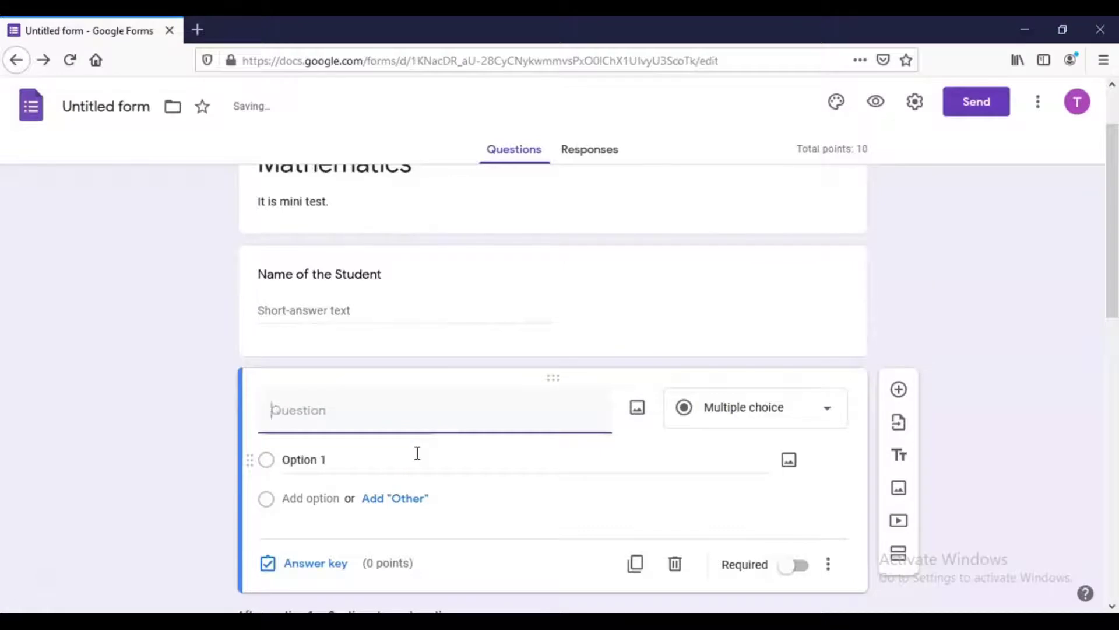
{"action": "type", "text": "Roll Number"}
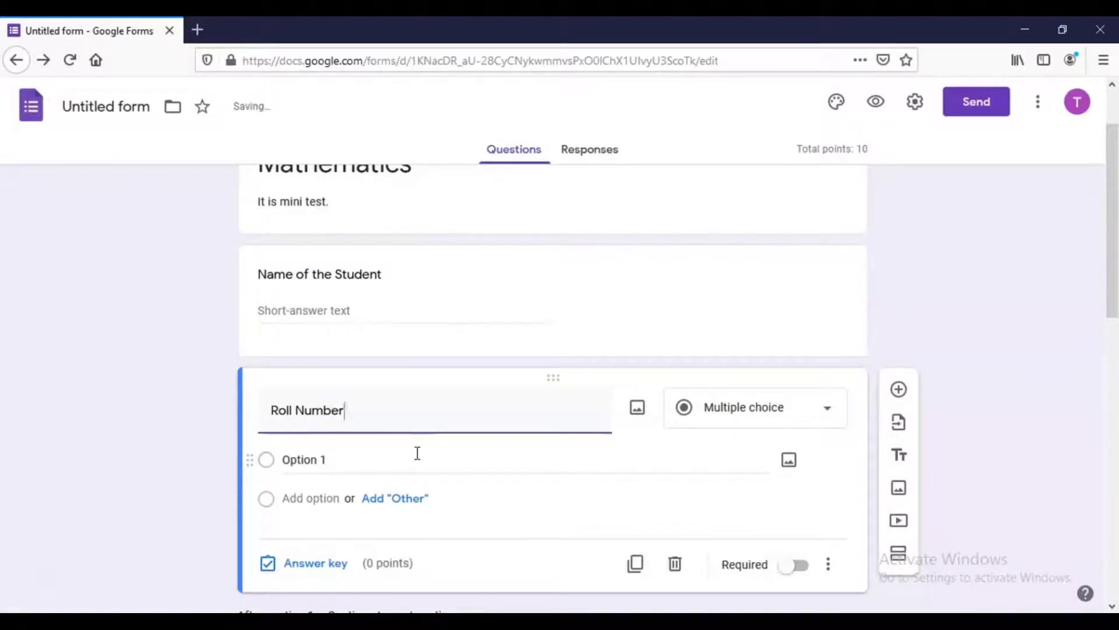
{"action": "type", "text": "of Student"}
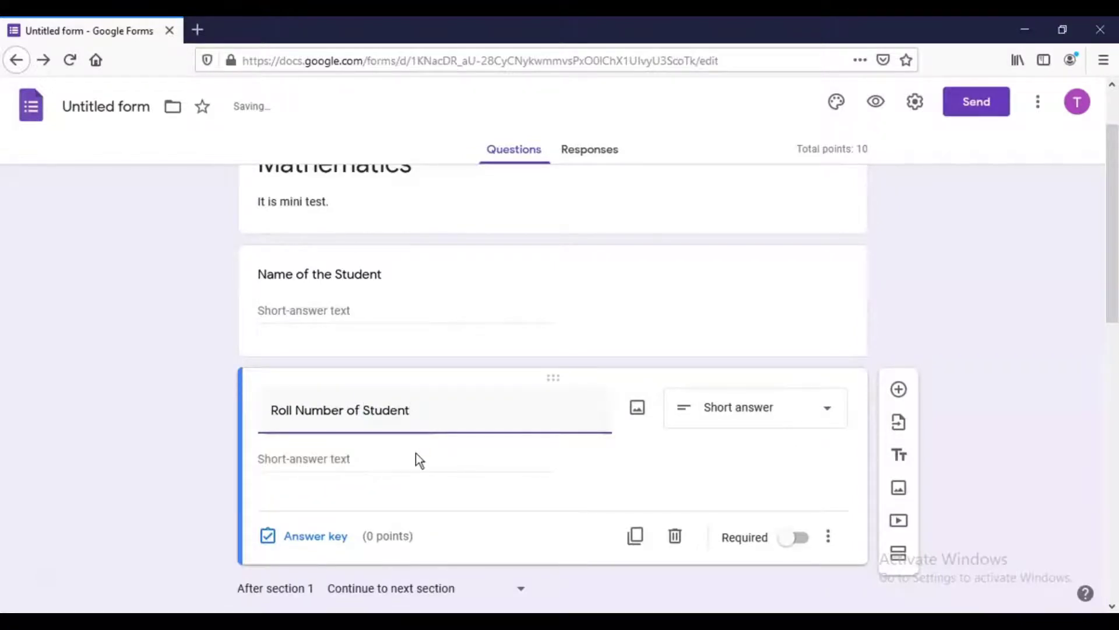
{"action": "left_click", "coordinate": [176, 384]}
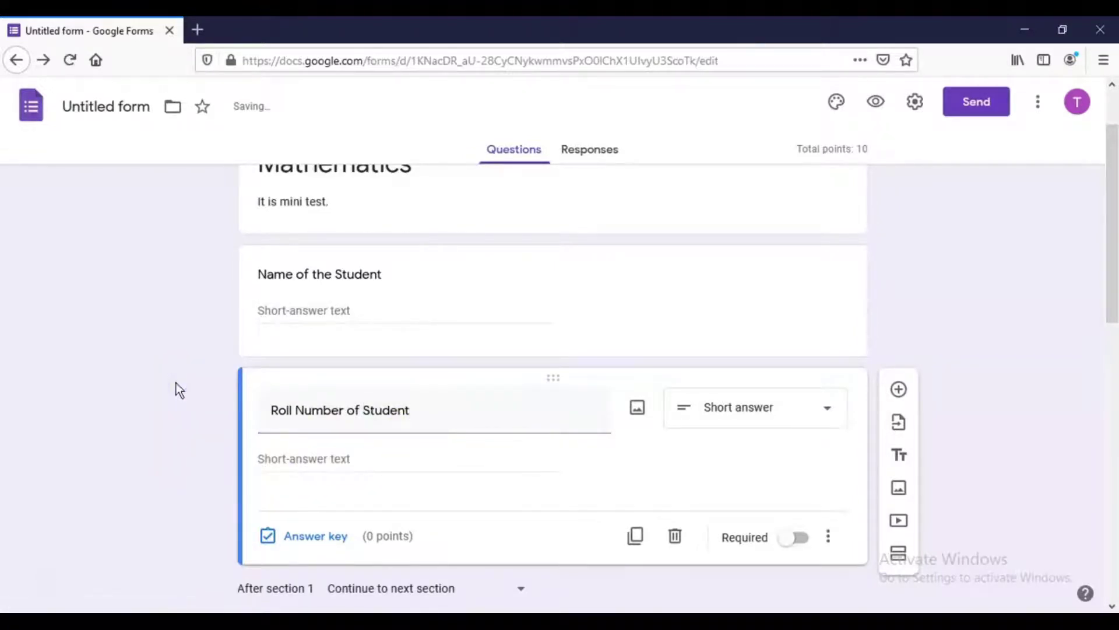
{"action": "left_click", "coordinate": [285, 430]}
- Append the lines 'Time: 10 minutes' and 'Max. marks.10' to the Mathematics description
{"action": "scroll", "coordinate": [312, 480], "scroll_direction": "up", "scroll_amount": 2}
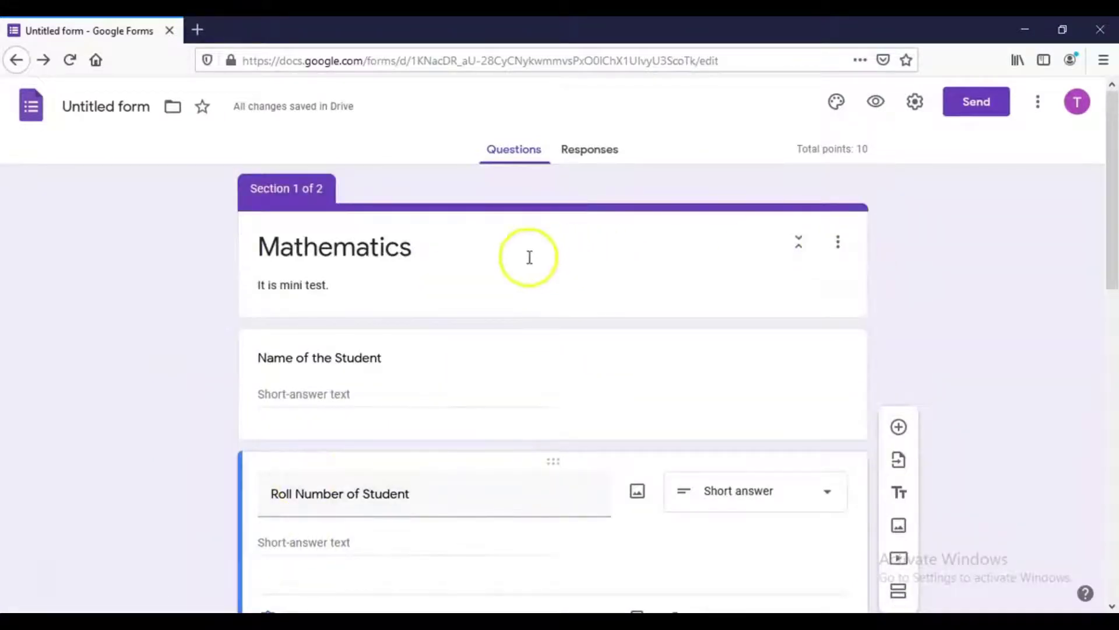
{"action": "left_click", "coordinate": [463, 251]}
{"action": "left_click", "coordinate": [350, 289]}
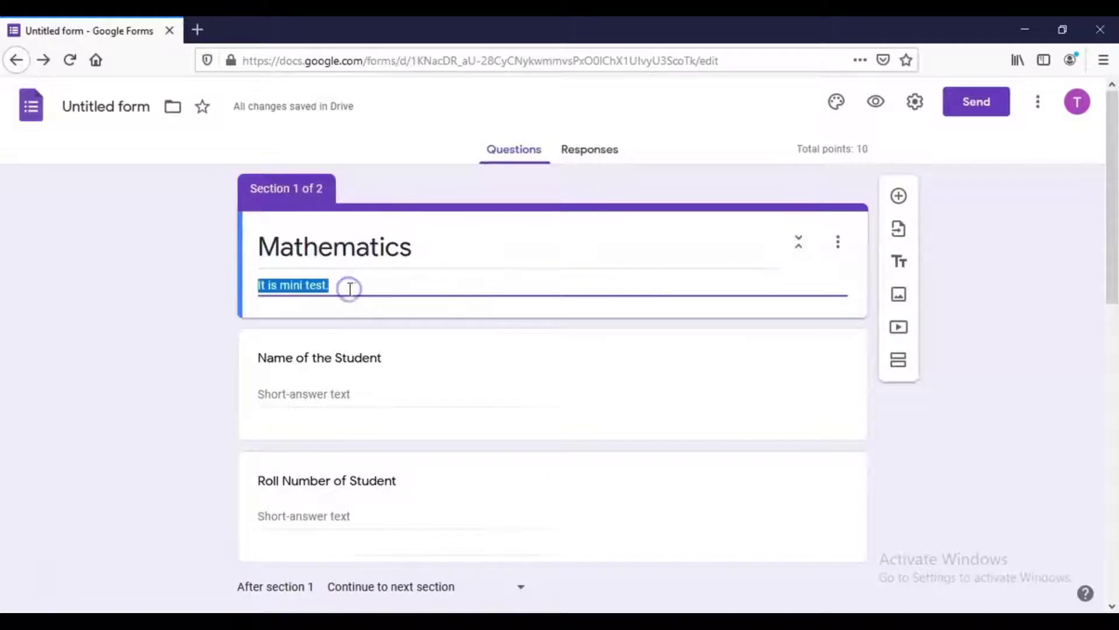
{"action": "left_click", "coordinate": [349, 286]}
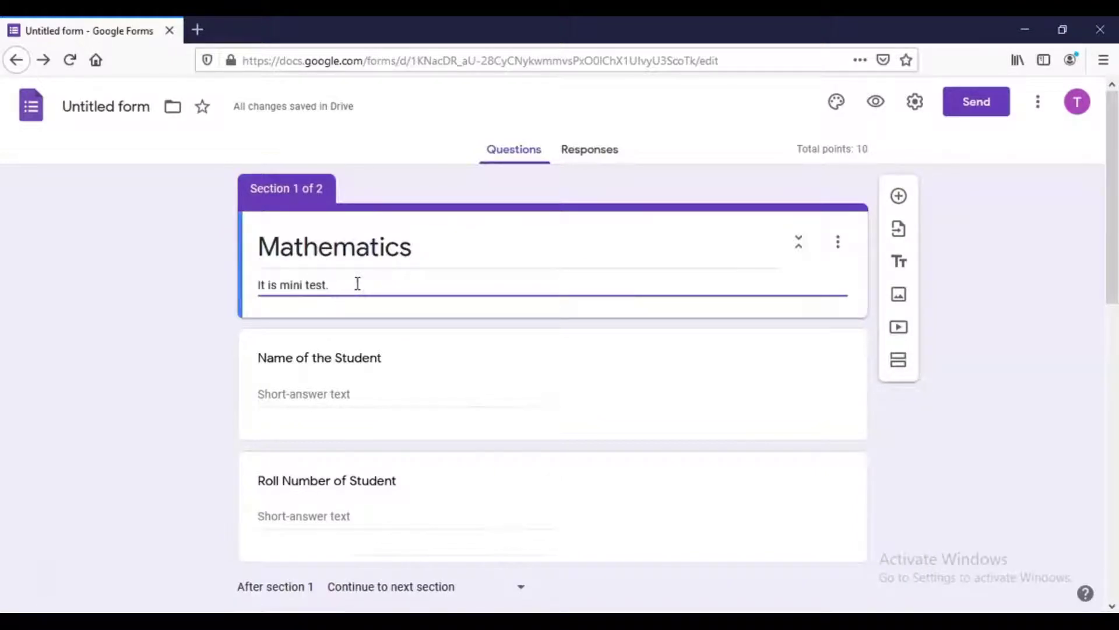
{"action": "key", "text": "Return"}
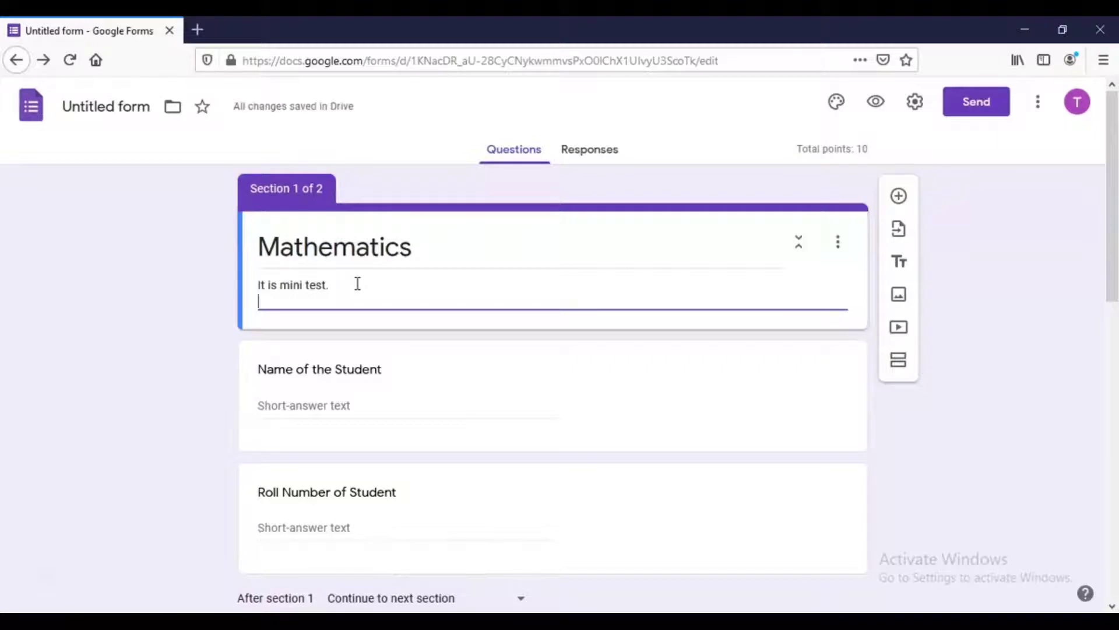
{"action": "type", "text": "Time: 10"}
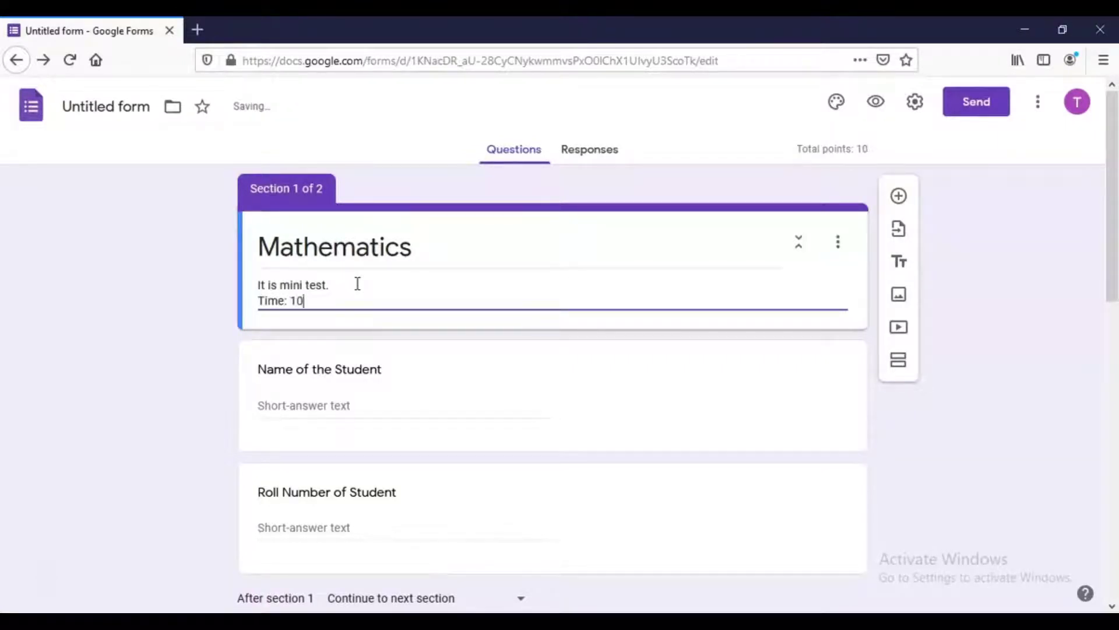
{"action": "type", "text": " minut"}
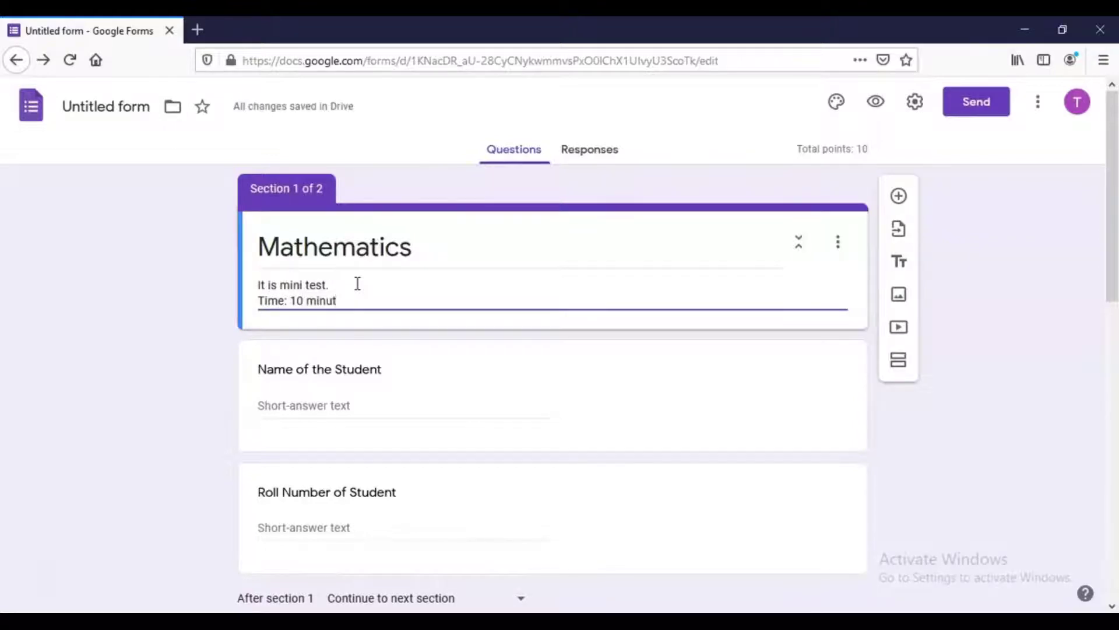
{"action": "type", "text": "es"}
{"action": "key", "text": "Return"}
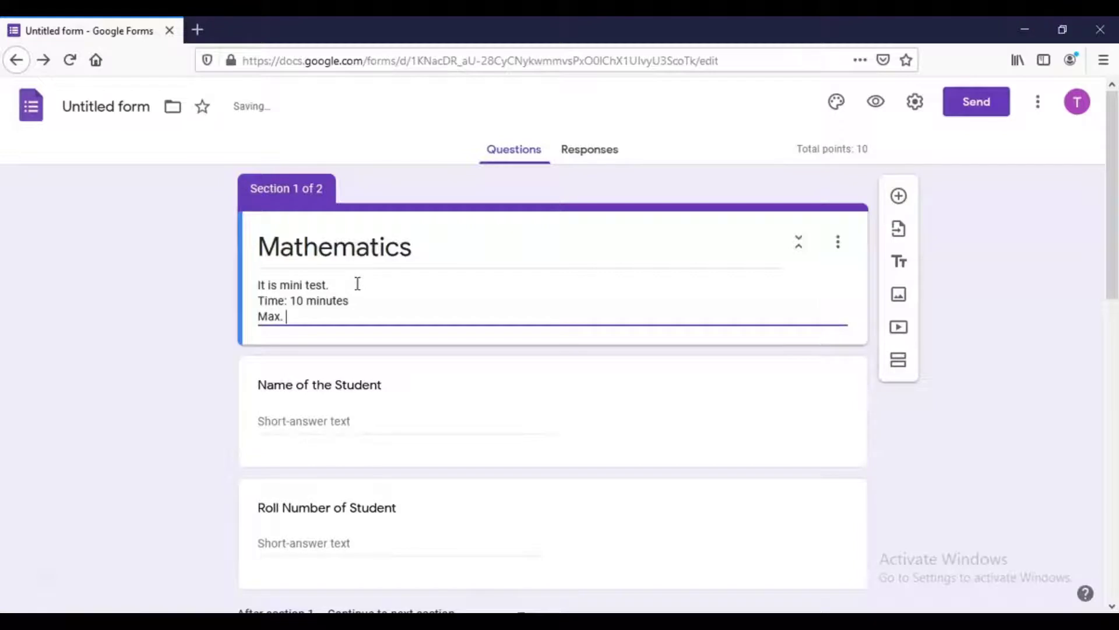
{"action": "type", "text": "Max. marks"}
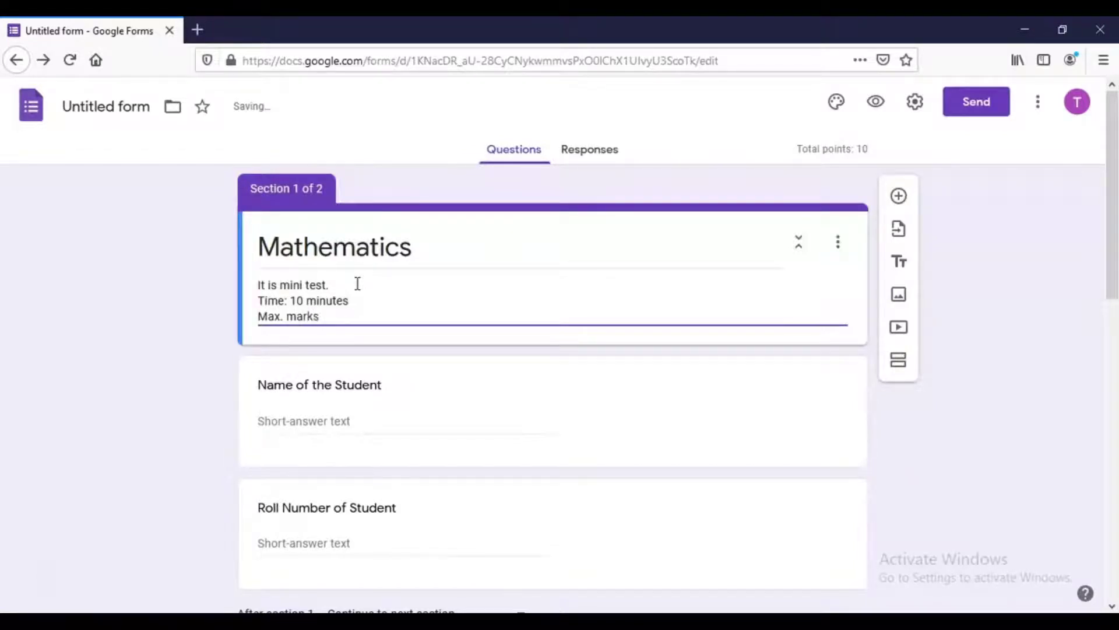
{"action": "type", "text": ".10"}
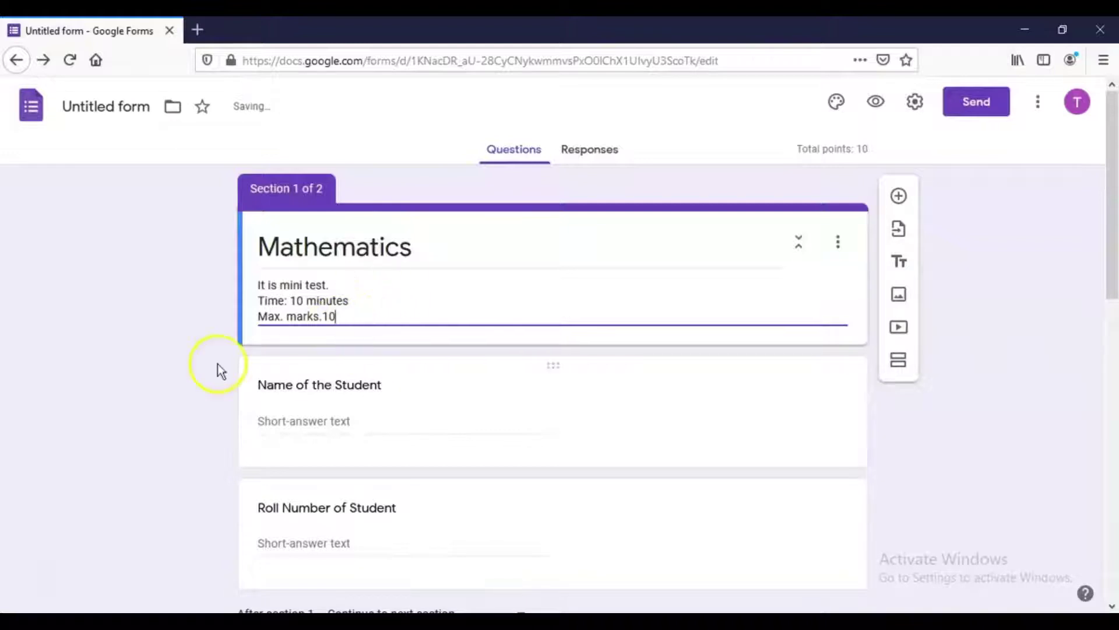
{"action": "left_click", "coordinate": [173, 280]}
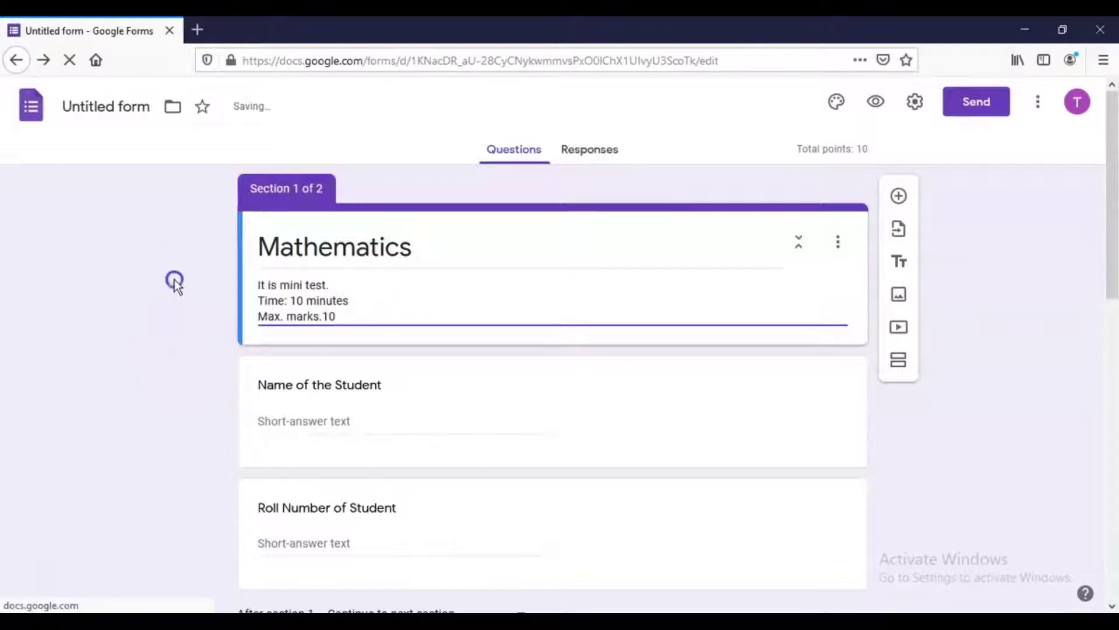
- Rename the form from Untitled form to 'mcq_paper'
{"action": "left_click", "coordinate": [107, 124]}
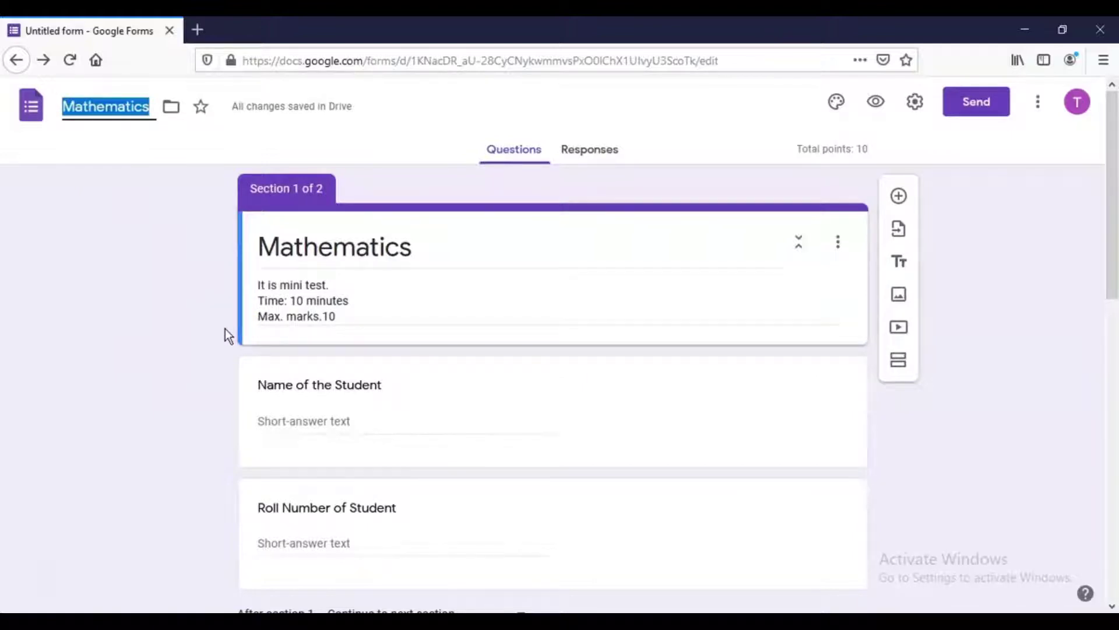
{"action": "type", "text": "mc"}
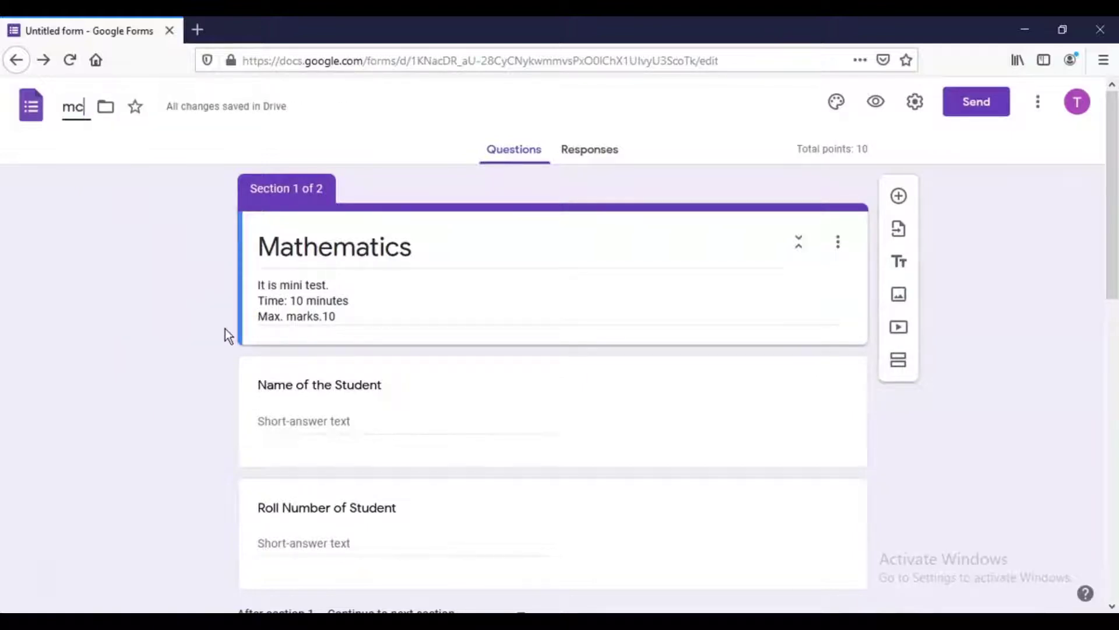
{"action": "type", "text": "q_paper"}
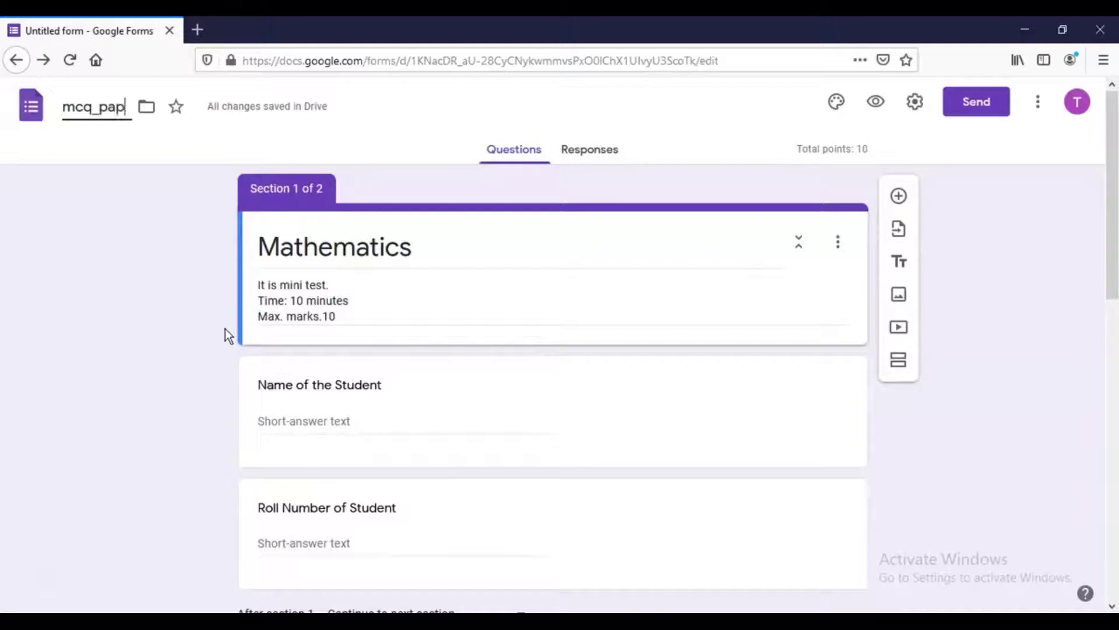
{"action": "left_click", "coordinate": [227, 330]}
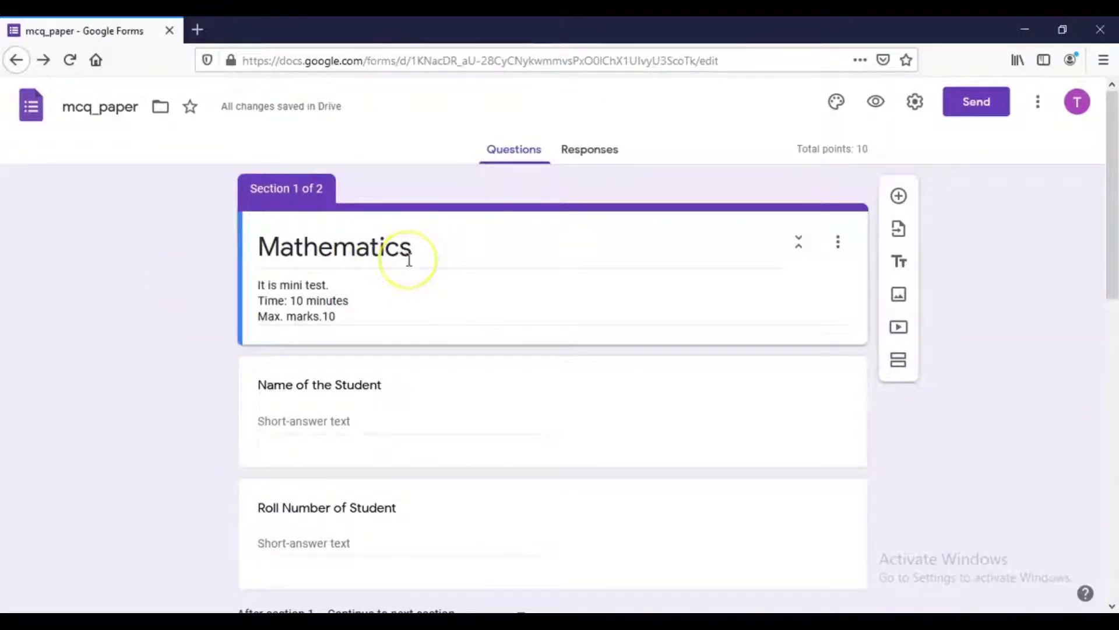
{"action": "scroll", "coordinate": [405, 322], "scroll_direction": "down", "scroll_amount": 10}
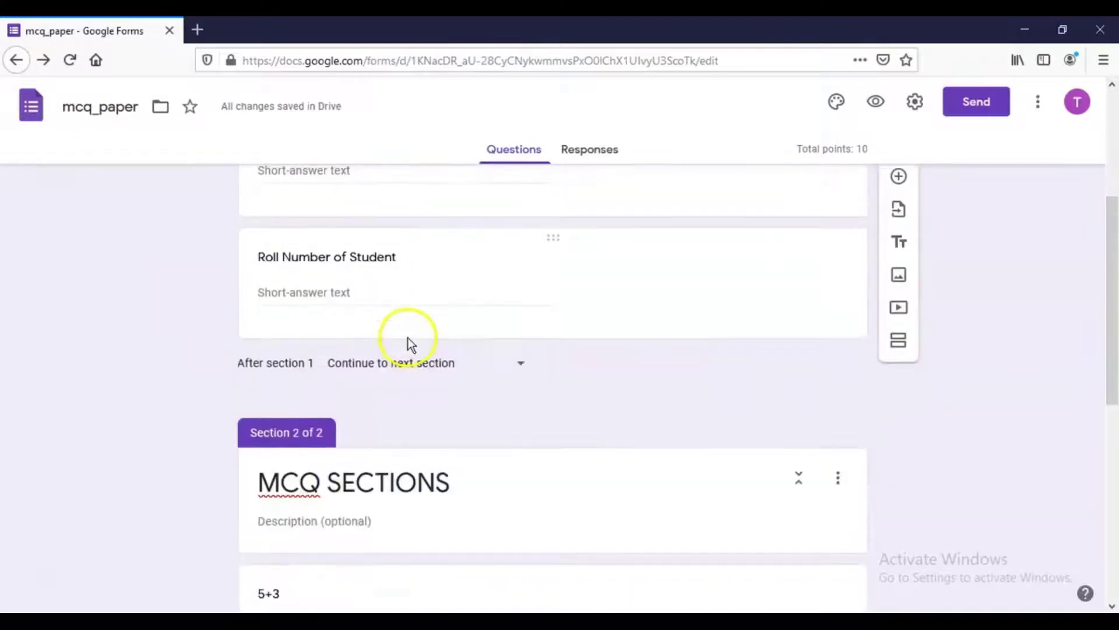
{"action": "left_click", "coordinate": [409, 342]}
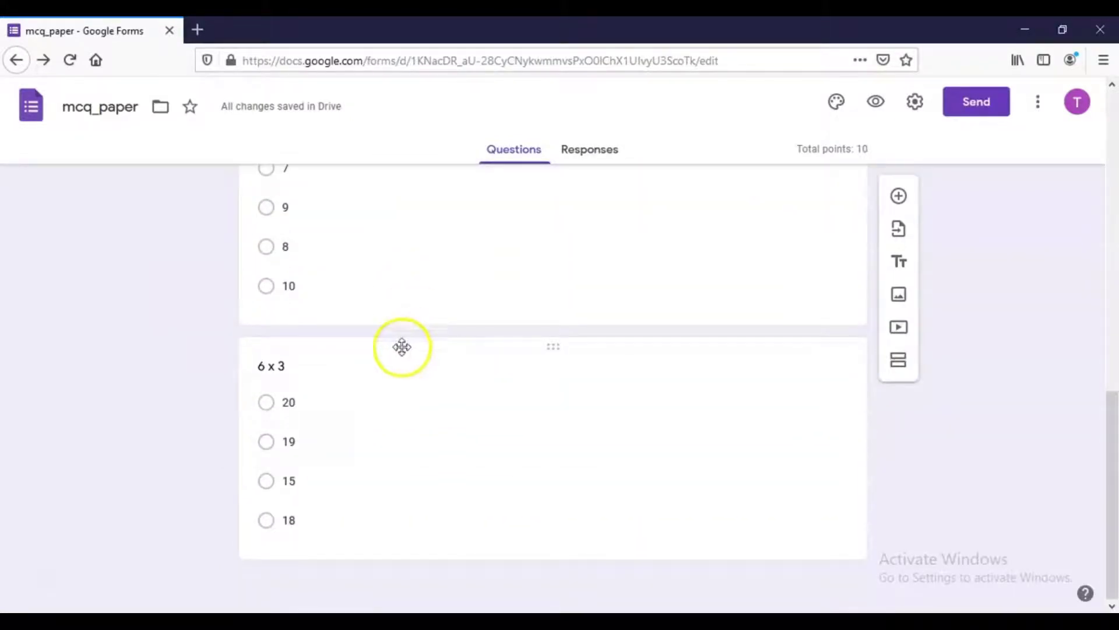
{"action": "left_click", "coordinate": [303, 431]}
{"action": "scroll", "coordinate": [307, 432], "scroll_direction": "up", "scroll_amount": 3}
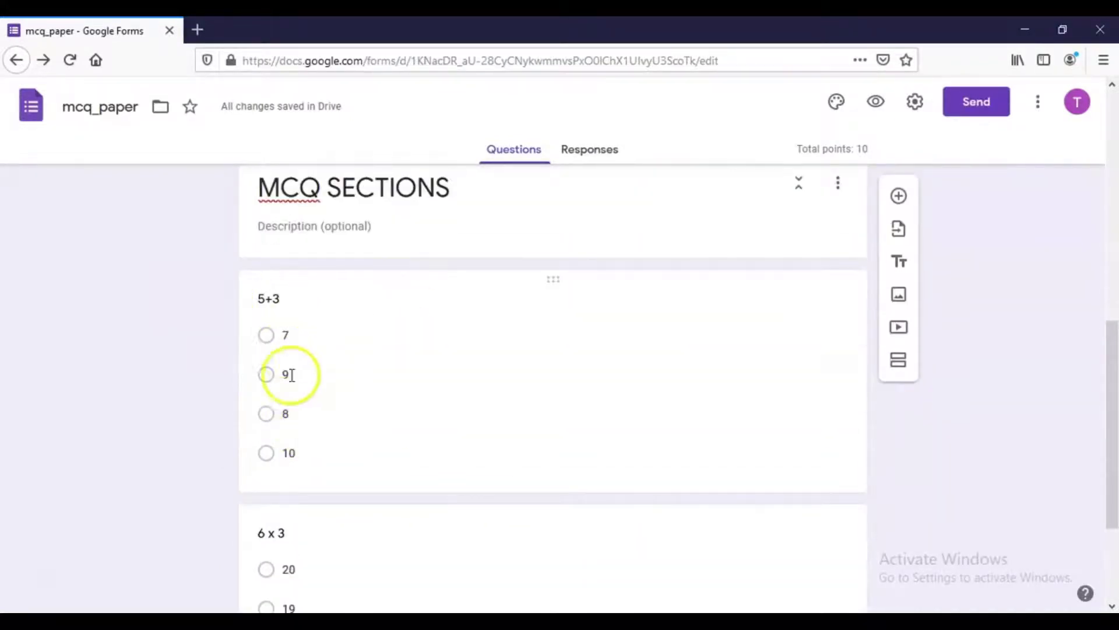
{"action": "scroll", "coordinate": [303, 393], "scroll_direction": "down", "scroll_amount": 3}
{"action": "scroll", "coordinate": [308, 391], "scroll_direction": "up", "scroll_amount": 2}
{"action": "scroll", "coordinate": [308, 391], "scroll_direction": "up", "scroll_amount": 3}
{"action": "scroll", "coordinate": [307, 393], "scroll_direction": "down", "scroll_amount": 4}
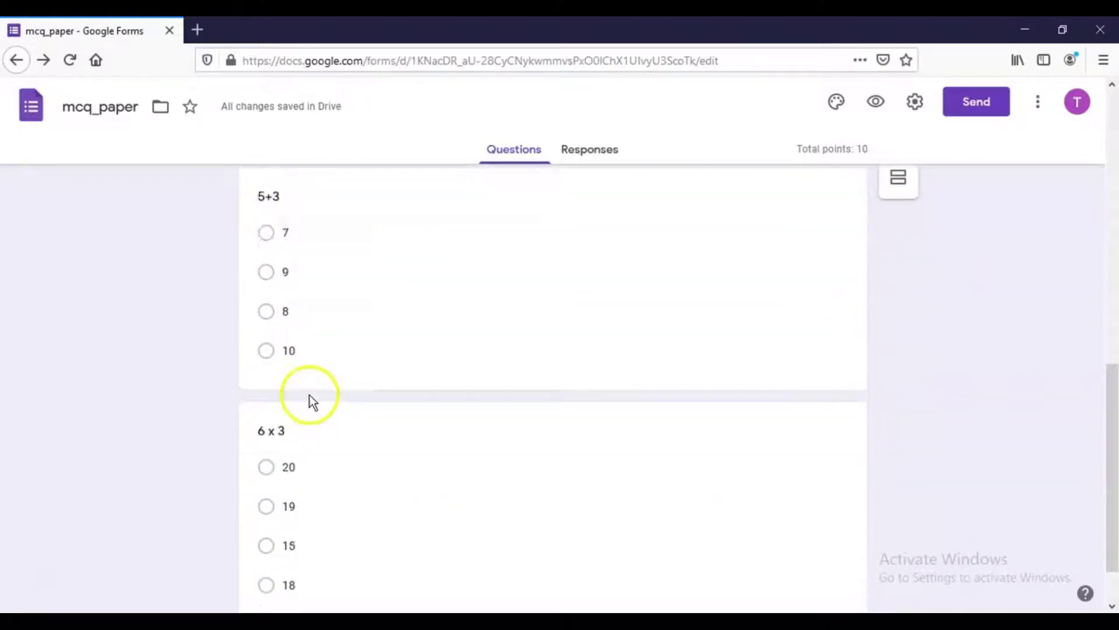
{"action": "scroll", "coordinate": [309, 394], "scroll_direction": "up", "scroll_amount": 3}
{"action": "scroll", "coordinate": [310, 394], "scroll_direction": "up", "scroll_amount": 3}
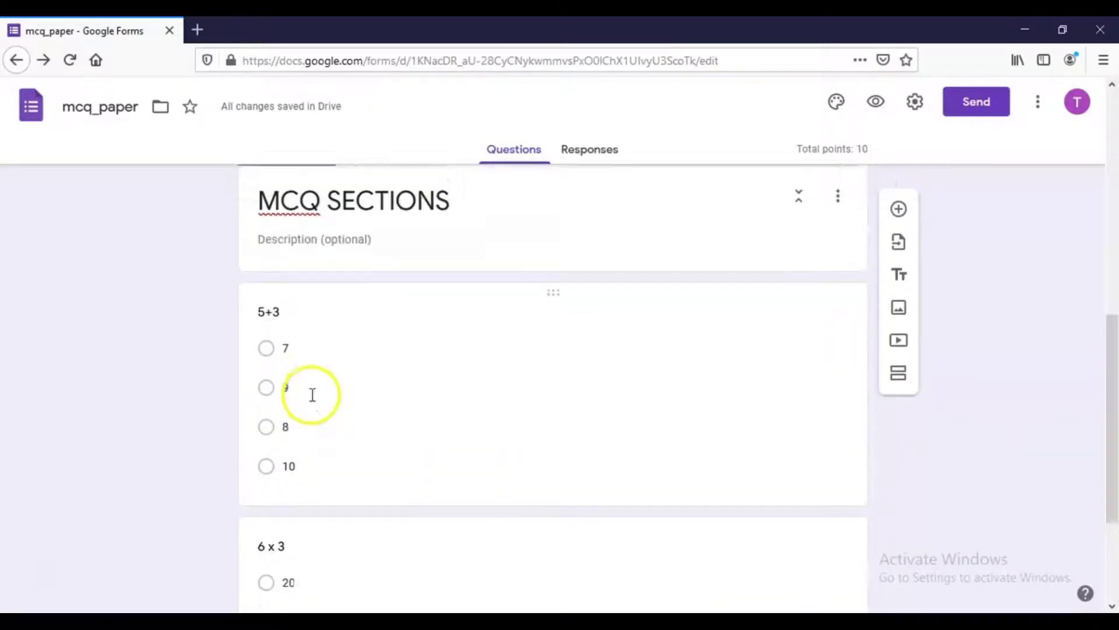
{"action": "scroll", "coordinate": [315, 402], "scroll_direction": "down", "scroll_amount": 4}
{"action": "scroll", "coordinate": [320, 410], "scroll_direction": "up", "scroll_amount": 3}
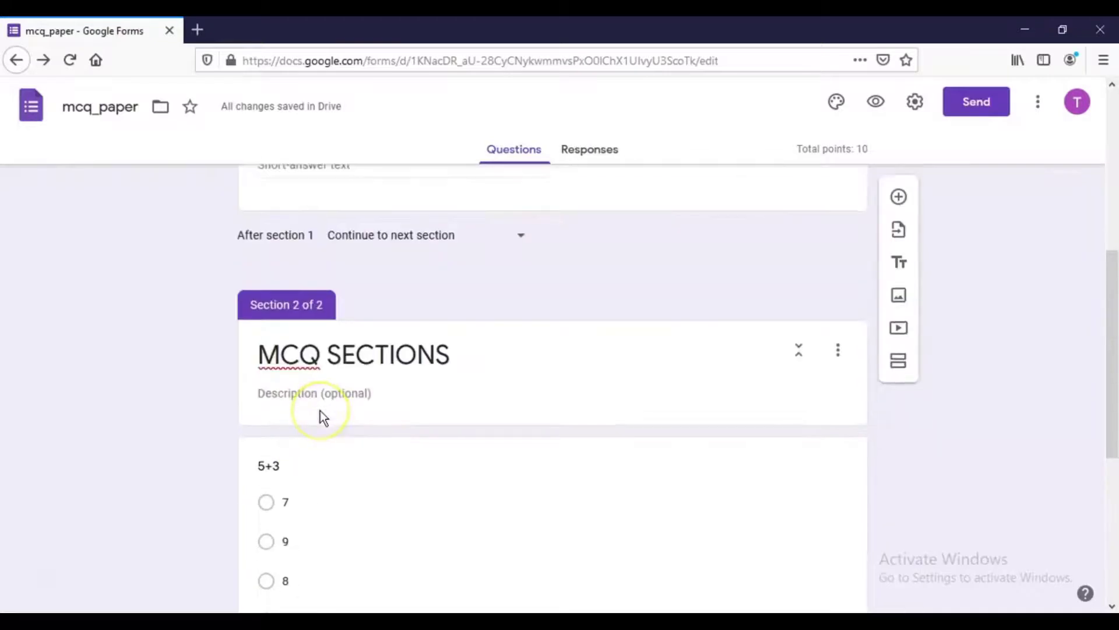
{"action": "scroll", "coordinate": [320, 411], "scroll_direction": "down", "scroll_amount": 3}
{"action": "scroll", "coordinate": [322, 413], "scroll_direction": "up", "scroll_amount": 5}
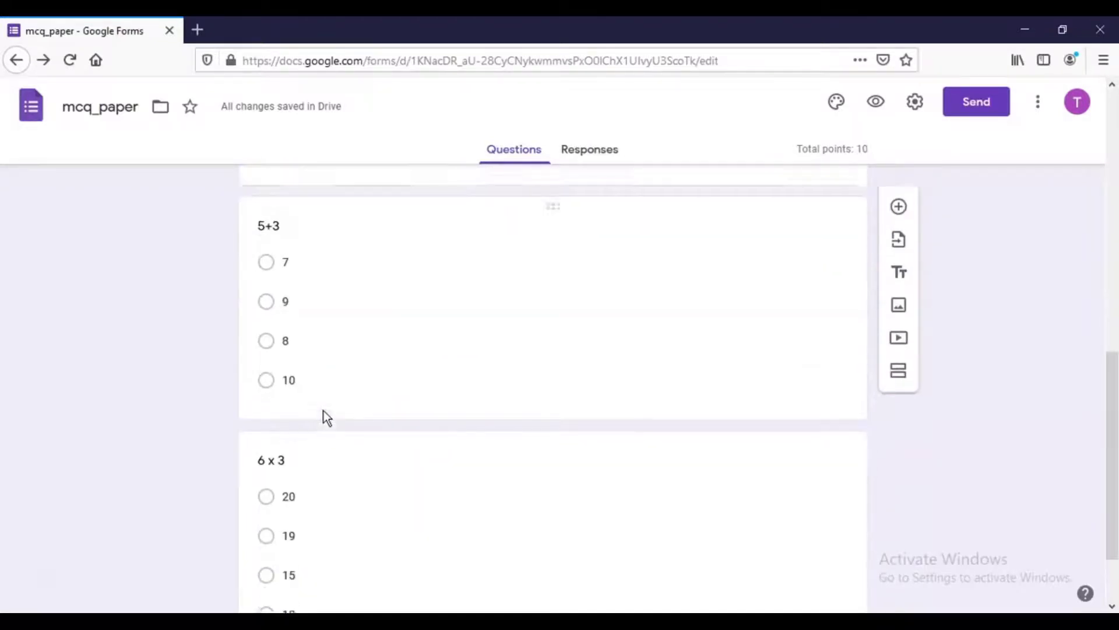
{"action": "scroll", "coordinate": [323, 414], "scroll_direction": "down", "scroll_amount": 3}
{"action": "scroll", "coordinate": [323, 412], "scroll_direction": "up", "scroll_amount": 5}
{"action": "scroll", "coordinate": [326, 419], "scroll_direction": "up", "scroll_amount": 2}
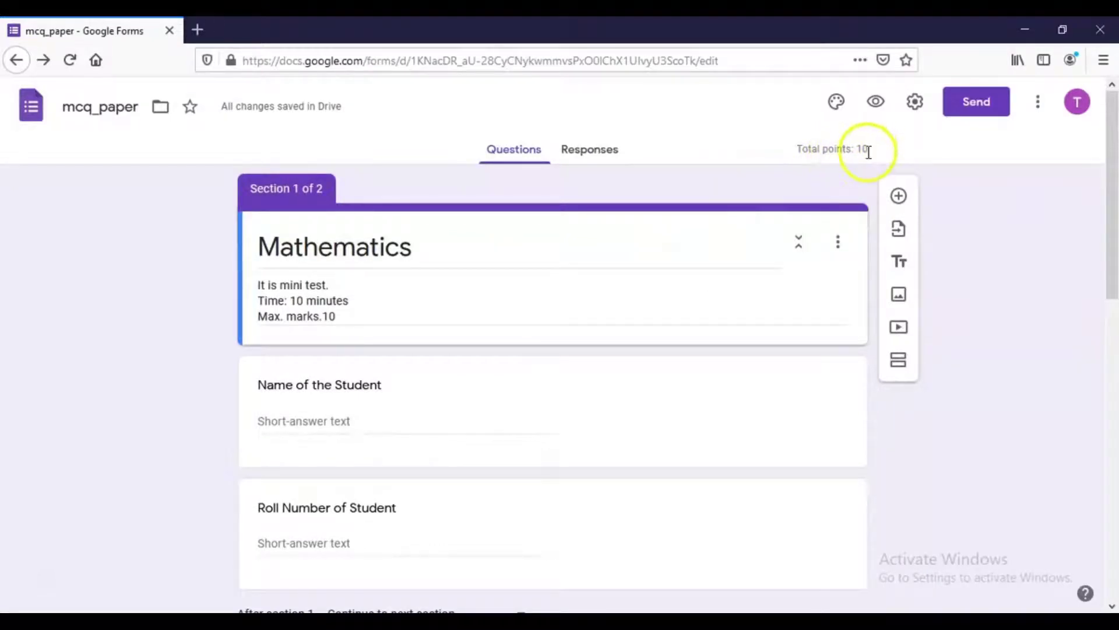
{"action": "scroll", "coordinate": [807, 200], "scroll_direction": "down", "scroll_amount": 4}
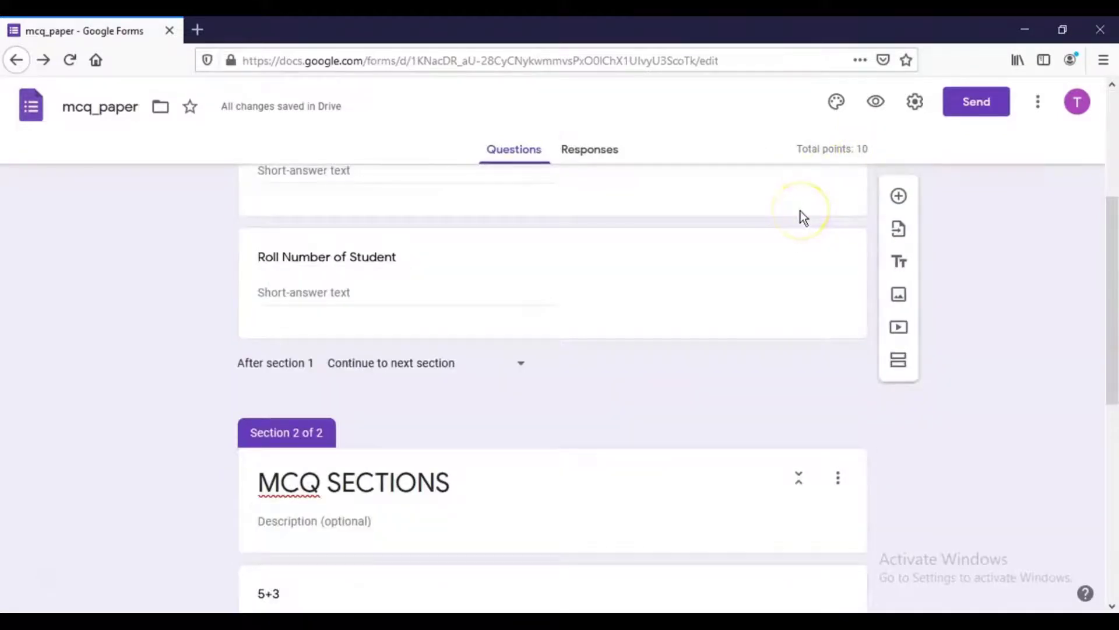
{"action": "scroll", "coordinate": [835, 191], "scroll_direction": "up", "scroll_amount": 4}
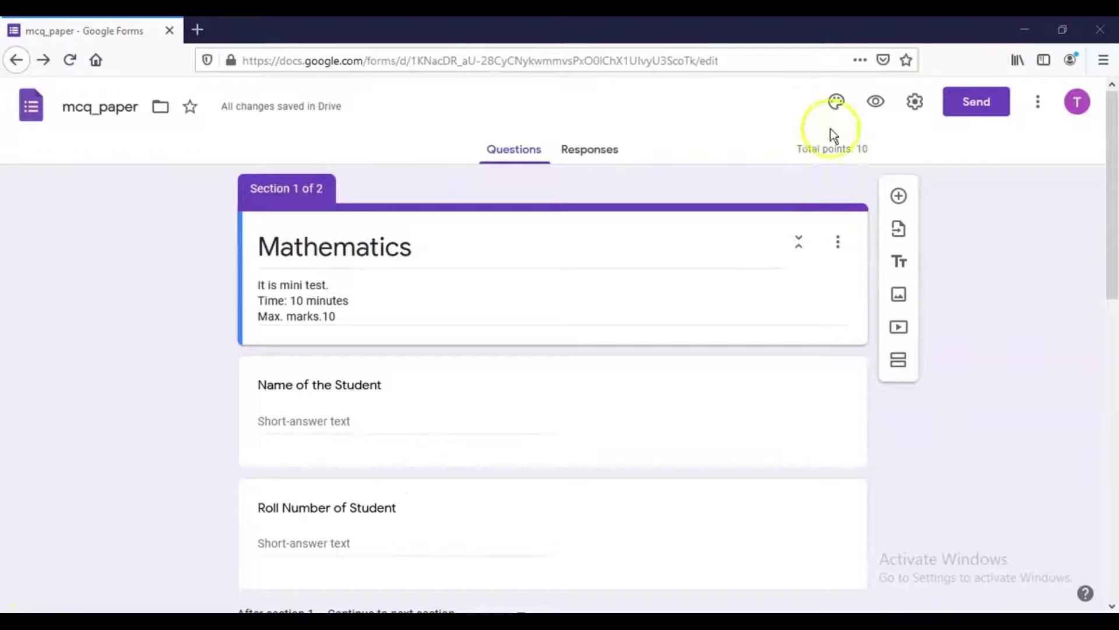
- Set the candy picture from the Themes gallery as the form's header image
{"action": "left_click", "coordinate": [836, 101]}
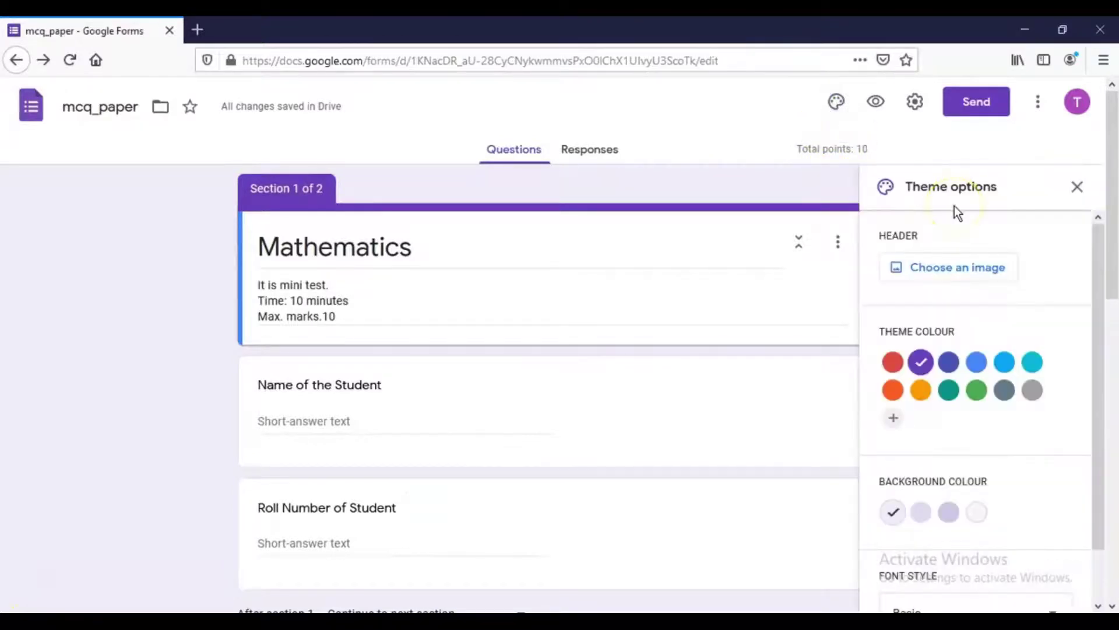
{"action": "left_click", "coordinate": [951, 269]}
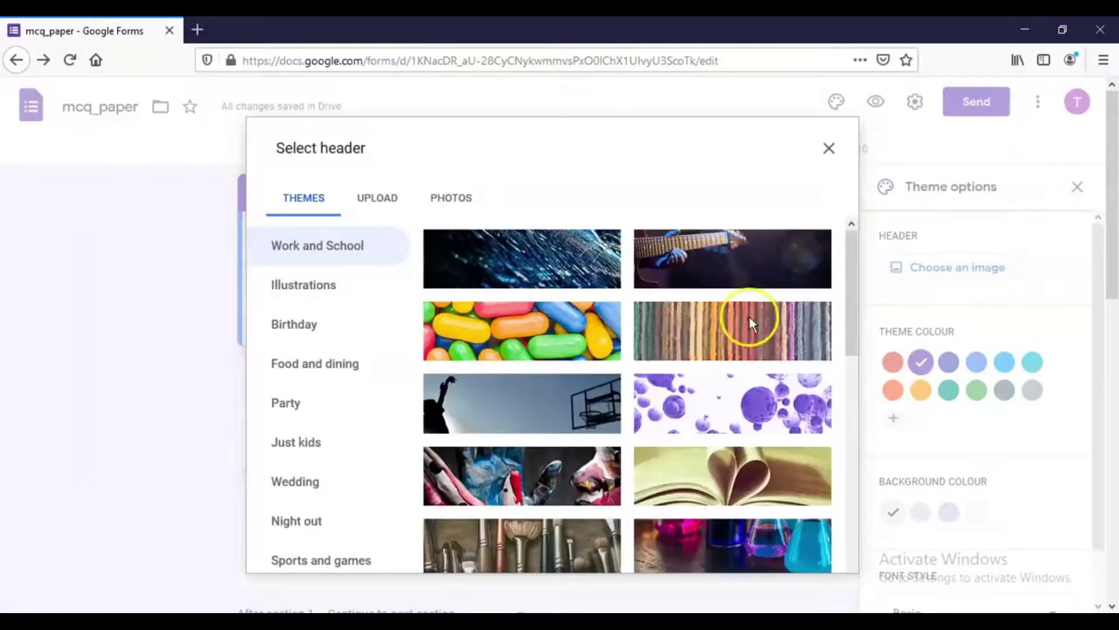
{"action": "scroll", "coordinate": [590, 363], "scroll_direction": "down", "scroll_amount": 2}
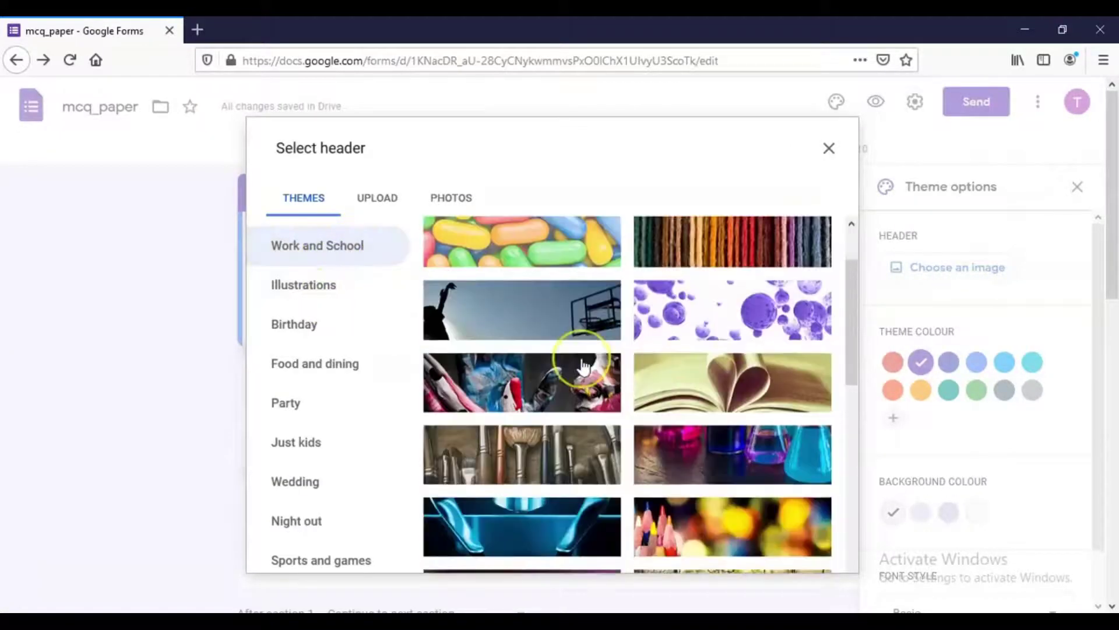
{"action": "scroll", "coordinate": [583, 364], "scroll_direction": "up", "scroll_amount": 2}
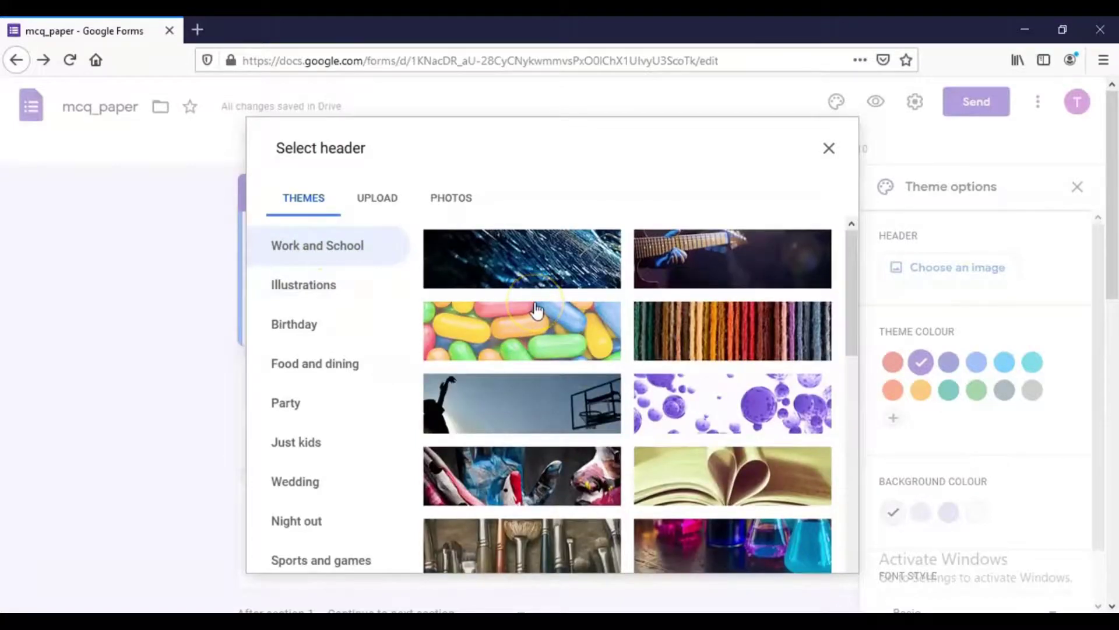
{"action": "scroll", "coordinate": [533, 315], "scroll_direction": "down", "scroll_amount": 10}
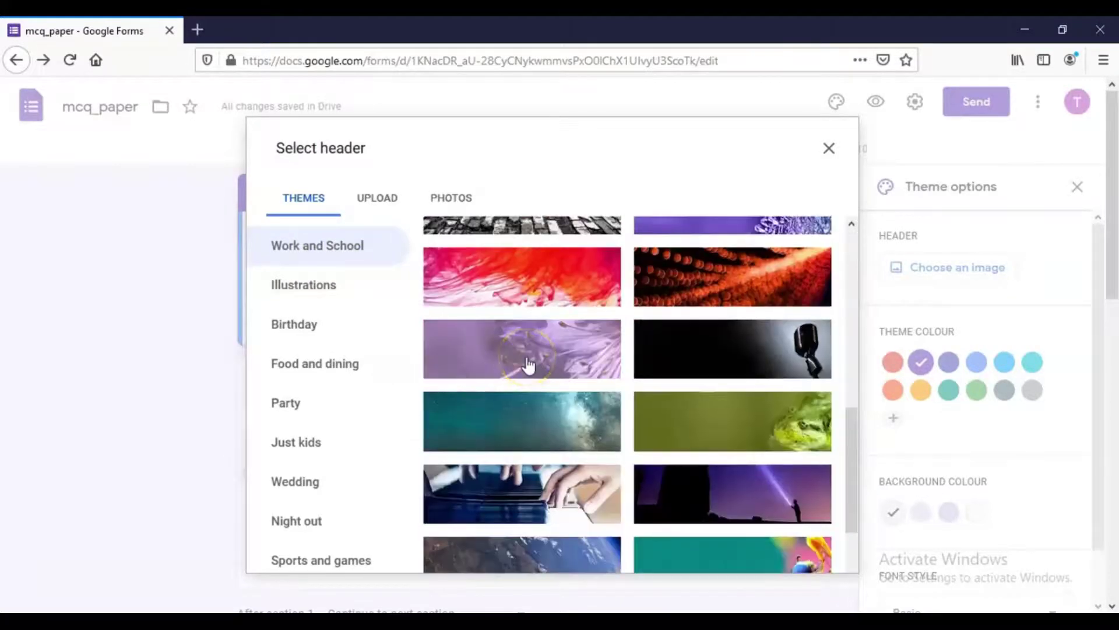
{"action": "scroll", "coordinate": [531, 411], "scroll_direction": "down", "scroll_amount": 3}
{"action": "scroll", "coordinate": [532, 414], "scroll_direction": "up", "scroll_amount": 6}
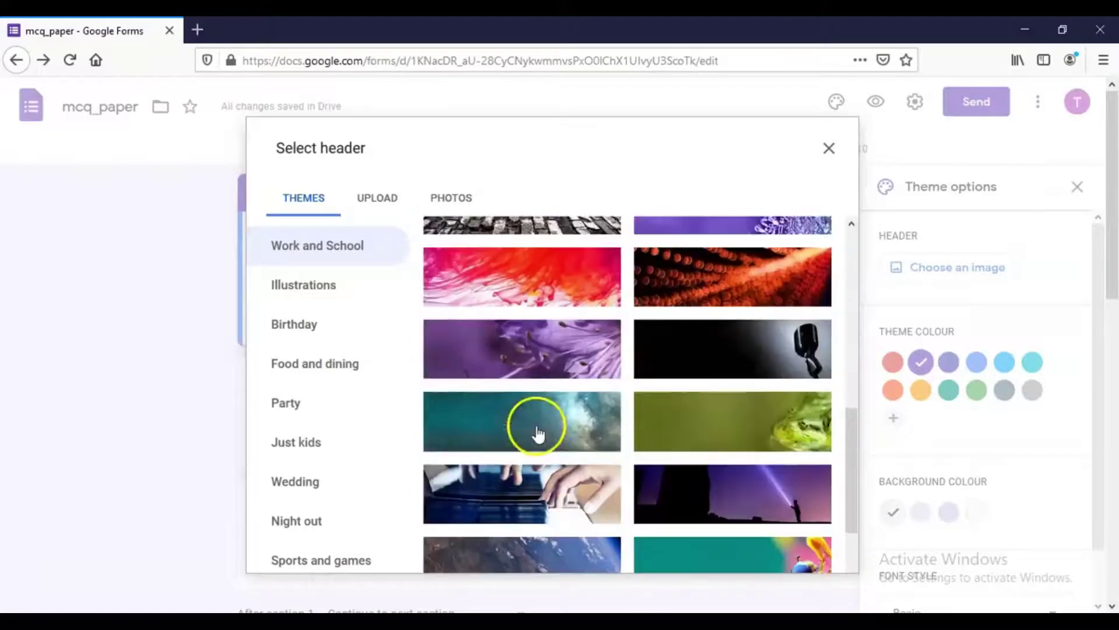
{"action": "scroll", "coordinate": [525, 379], "scroll_direction": "up", "scroll_amount": 5}
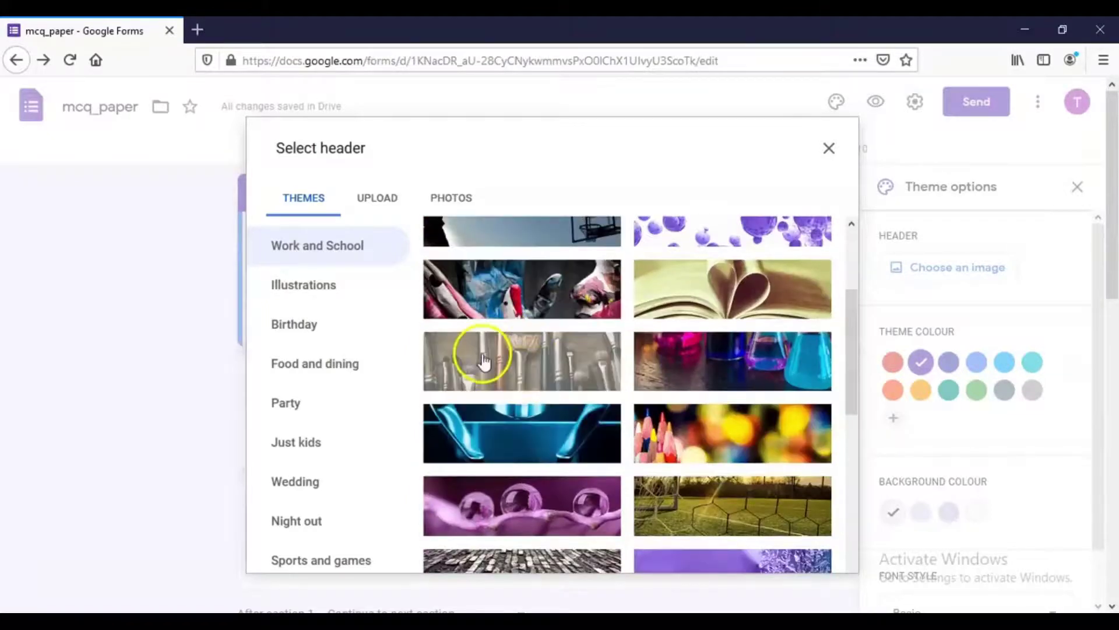
{"action": "left_click", "coordinate": [523, 323]}
{"action": "left_click", "coordinate": [812, 554]}
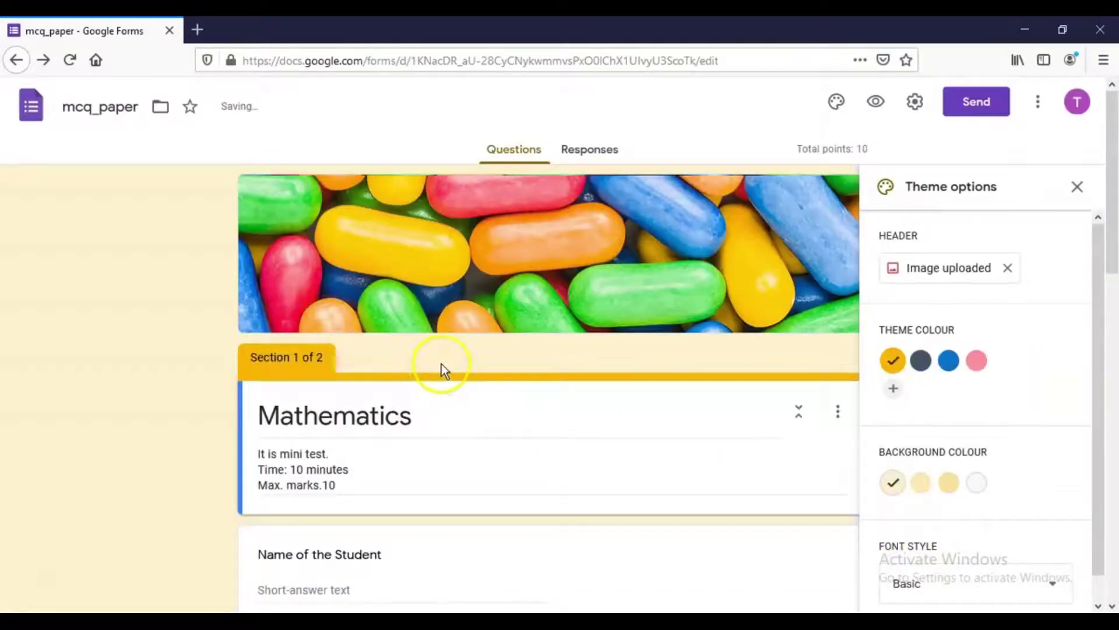
{"action": "left_click", "coordinate": [1077, 187]}
{"action": "scroll", "coordinate": [700, 359], "scroll_direction": "down", "scroll_amount": 12}
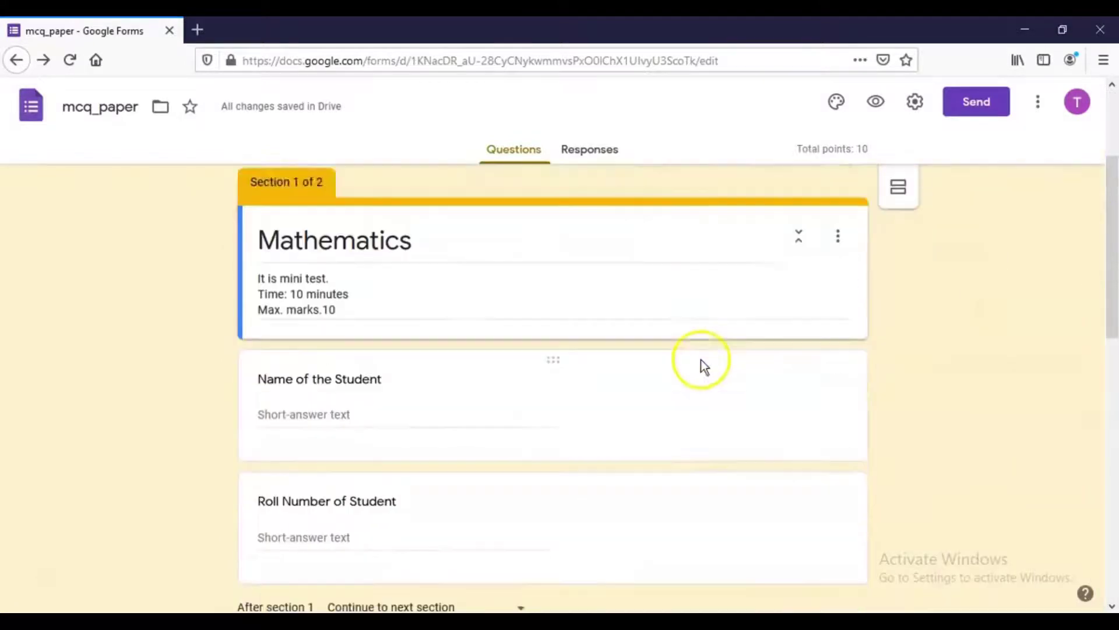
{"action": "scroll", "coordinate": [702, 360], "scroll_direction": "down", "scroll_amount": 2}
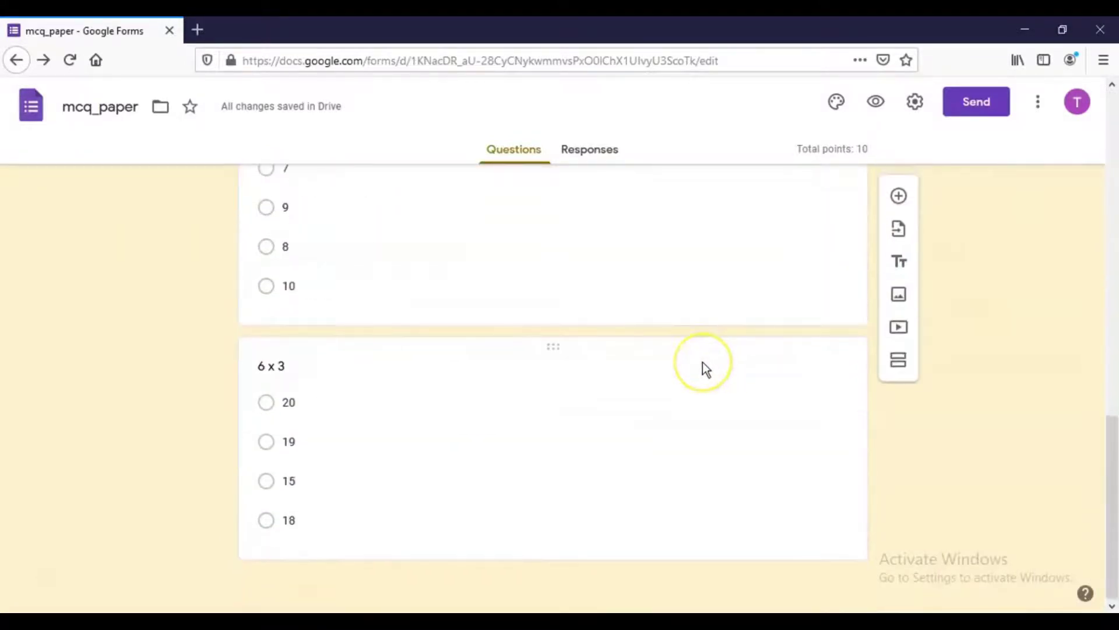
{"action": "scroll", "coordinate": [701, 362], "scroll_direction": "up", "scroll_amount": 9}
{"action": "scroll", "coordinate": [702, 362], "scroll_direction": "up", "scroll_amount": 5}
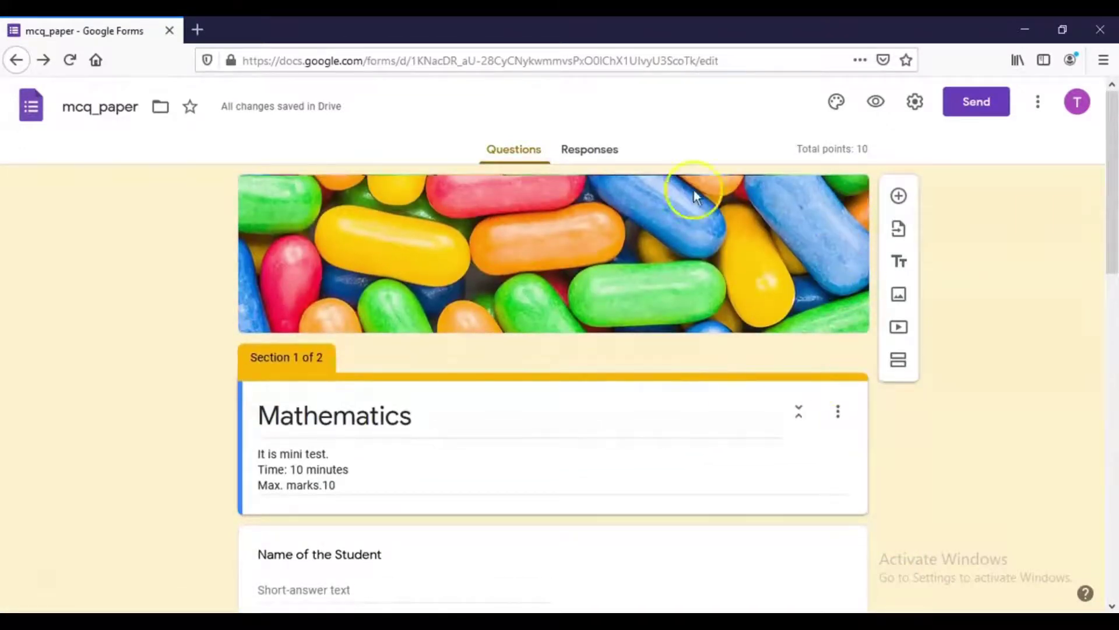
- In the Send form dialog, toggle Shorten URL on and off and view the Embed HTML code
{"action": "left_click", "coordinate": [982, 110]}
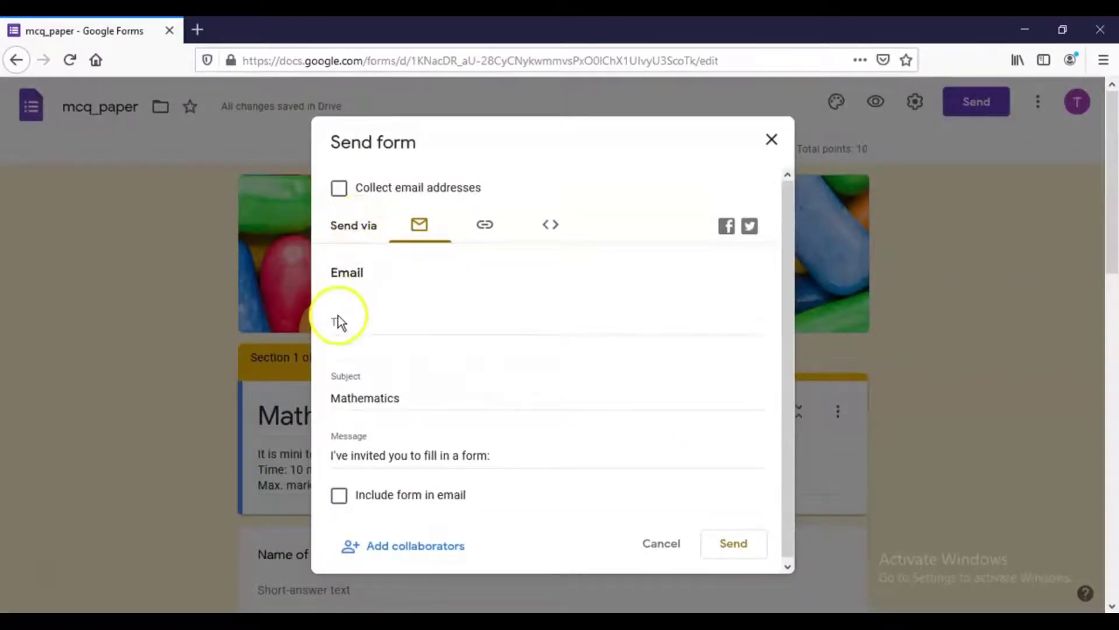
{"action": "left_click", "coordinate": [481, 230]}
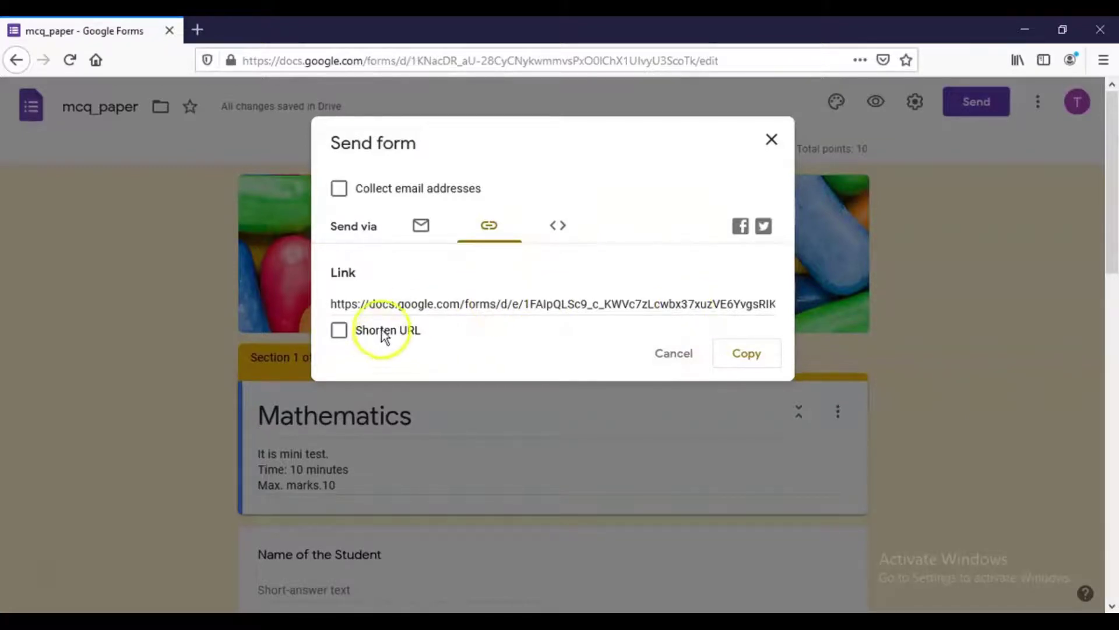
{"action": "left_click", "coordinate": [340, 332]}
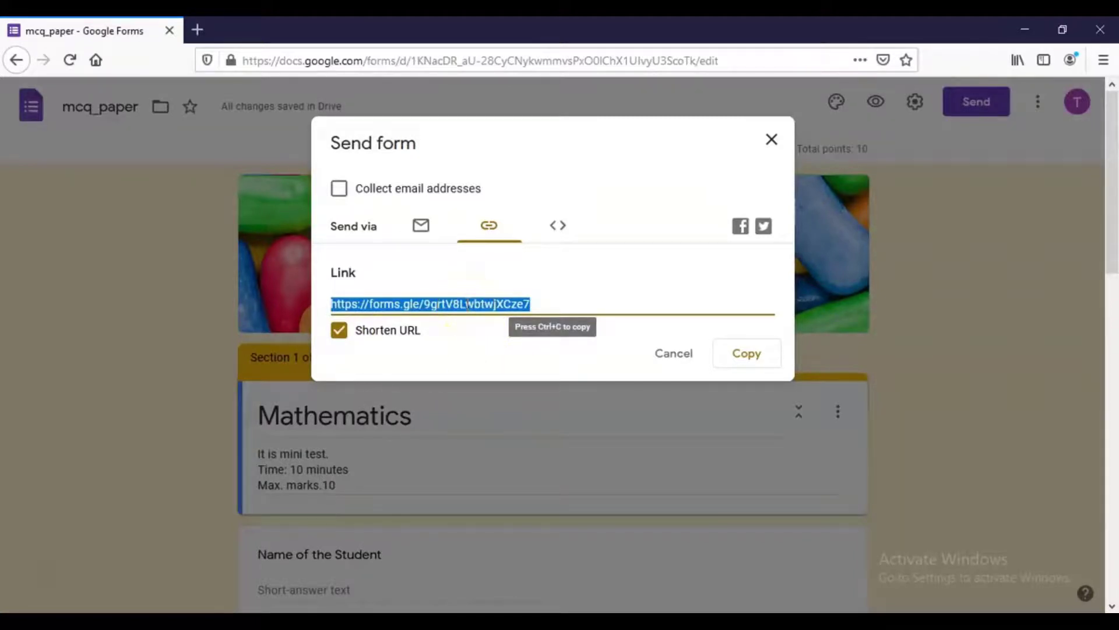
{"action": "left_click", "coordinate": [343, 331]}
{"action": "left_click", "coordinate": [559, 224]}
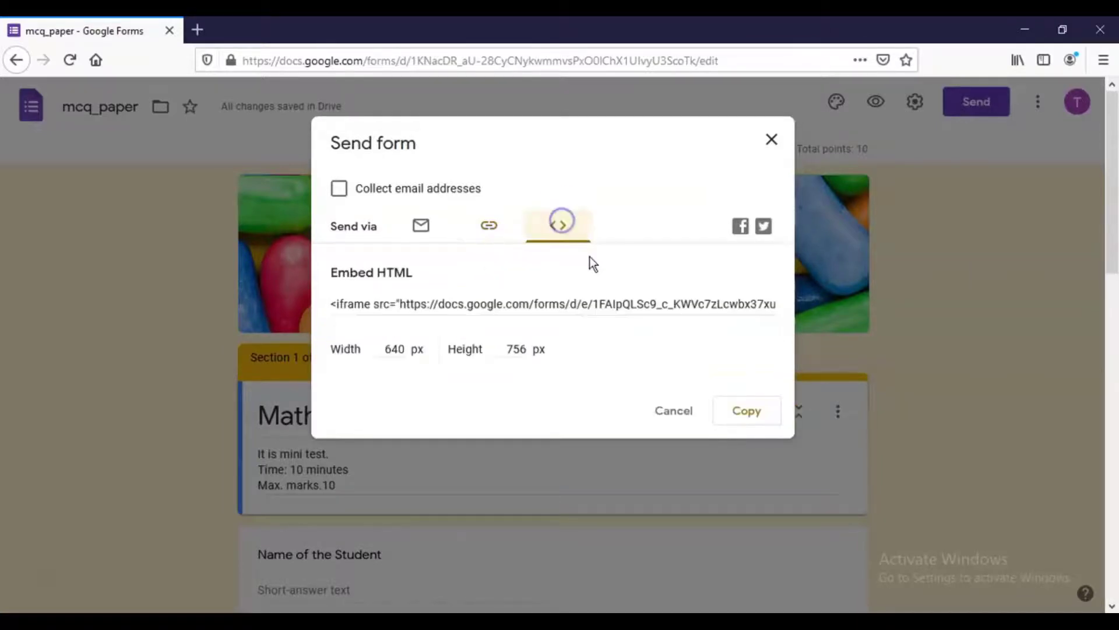
{"action": "left_click", "coordinate": [474, 300]}
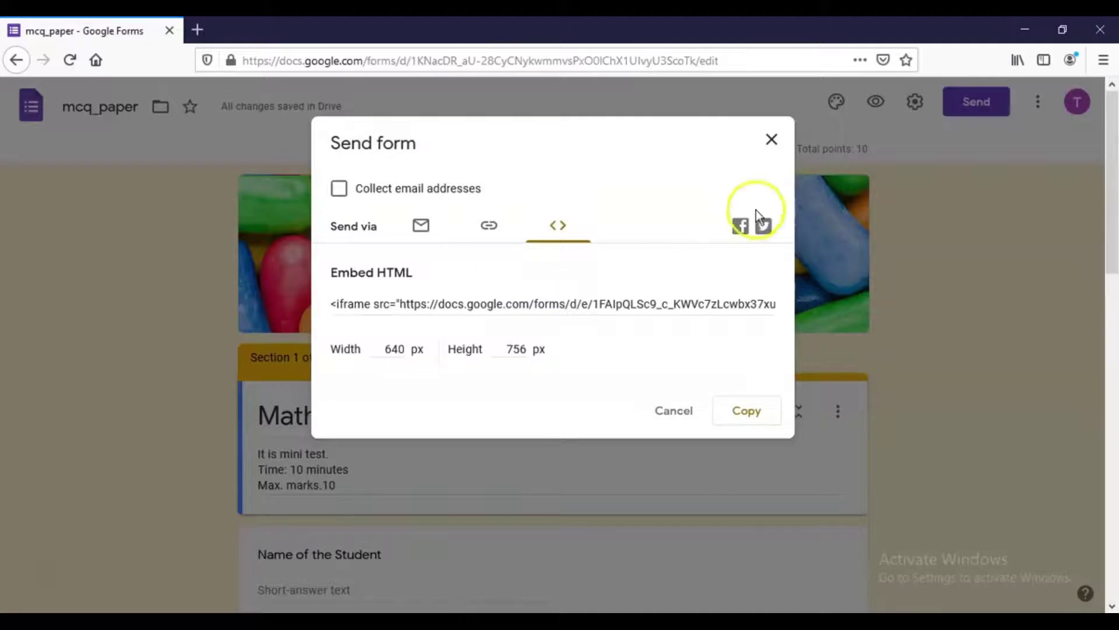
{"action": "left_click", "coordinate": [771, 140]}
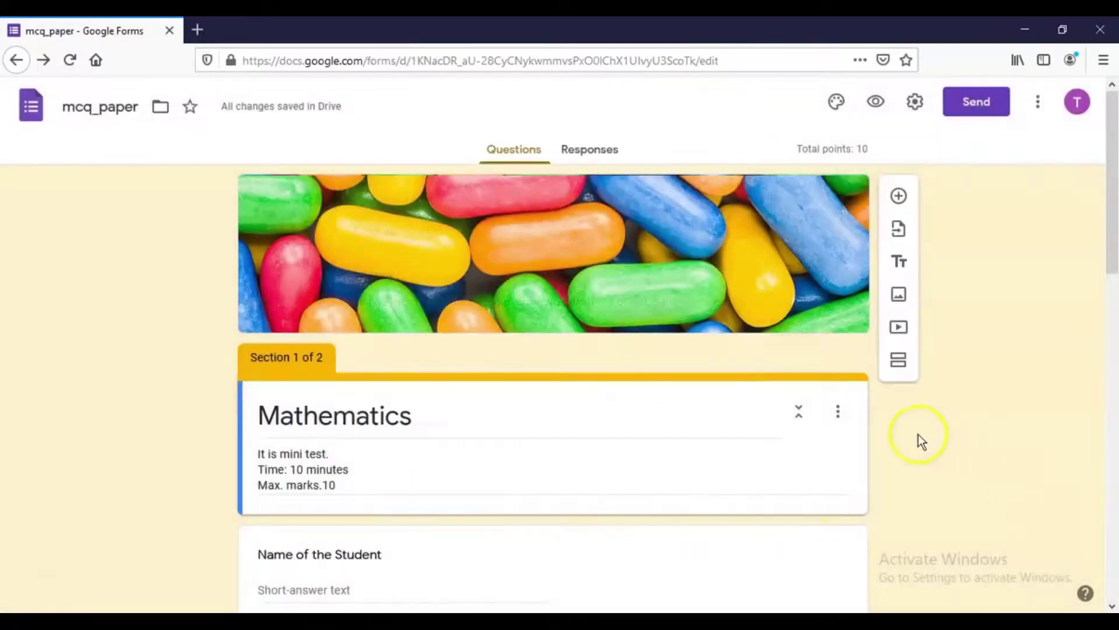
- Preview the Mathematics quiz in a new tab as respondents see it
{"action": "left_click", "coordinate": [876, 103]}
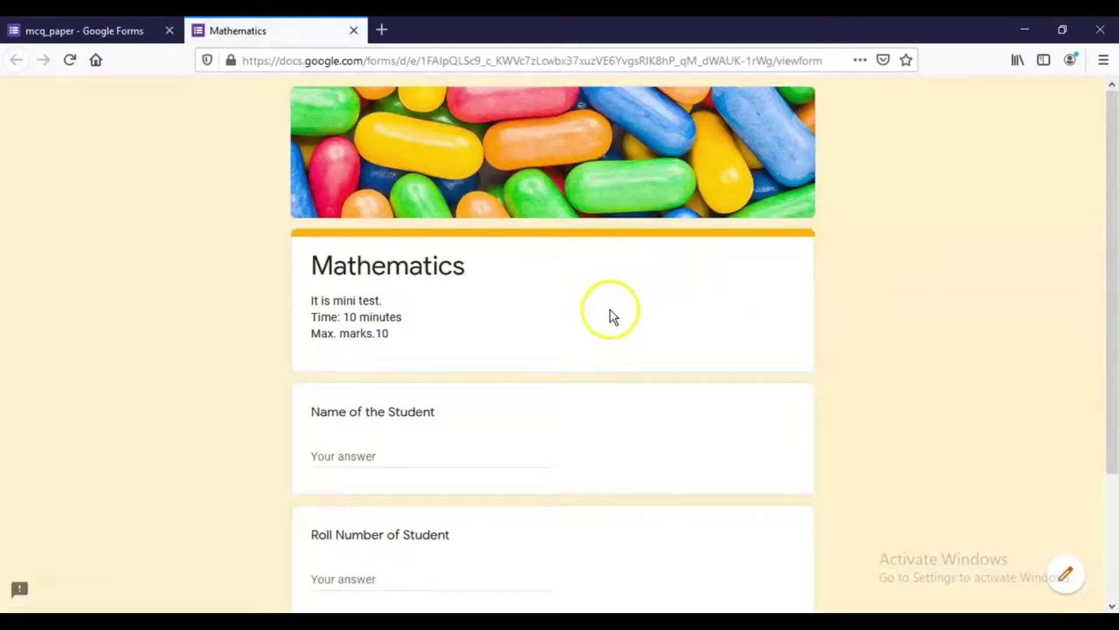
{"action": "scroll", "coordinate": [610, 310], "scroll_direction": "down", "scroll_amount": 3}
{"action": "scroll", "coordinate": [614, 310], "scroll_direction": "up", "scroll_amount": 3}
{"action": "scroll", "coordinate": [613, 309], "scroll_direction": "down", "scroll_amount": 3}
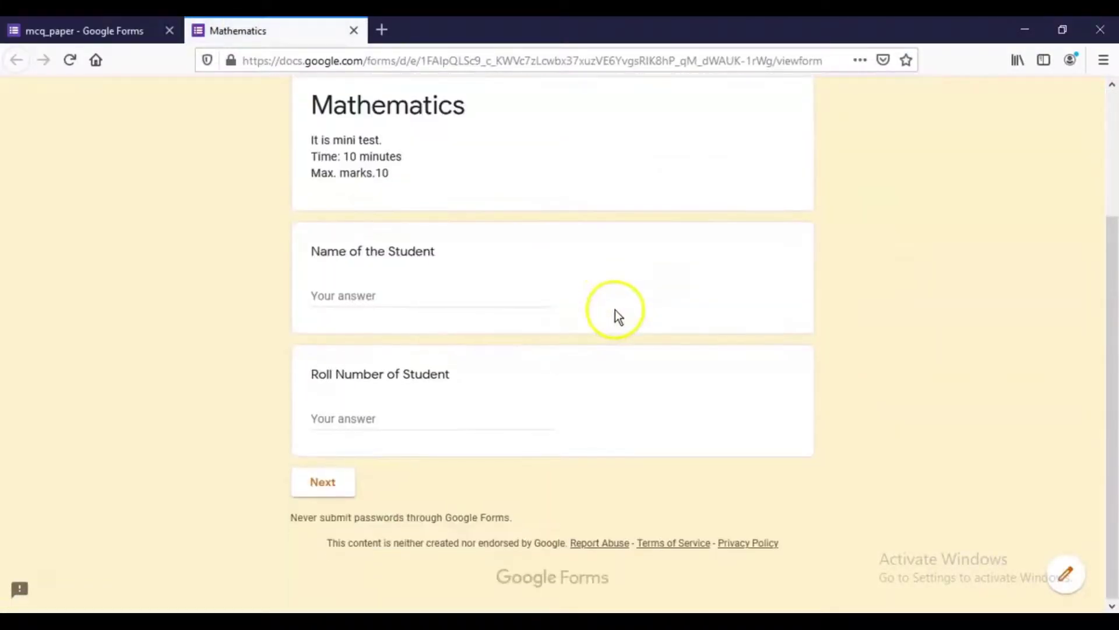
{"action": "left_click", "coordinate": [110, 35]}
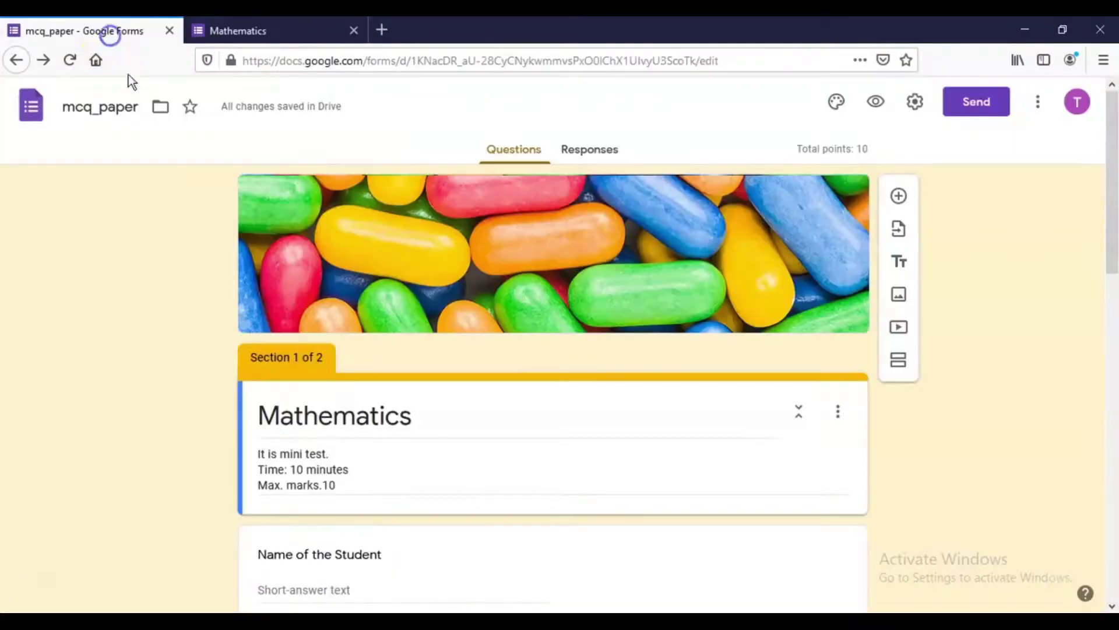
{"action": "left_click", "coordinate": [1042, 101]}
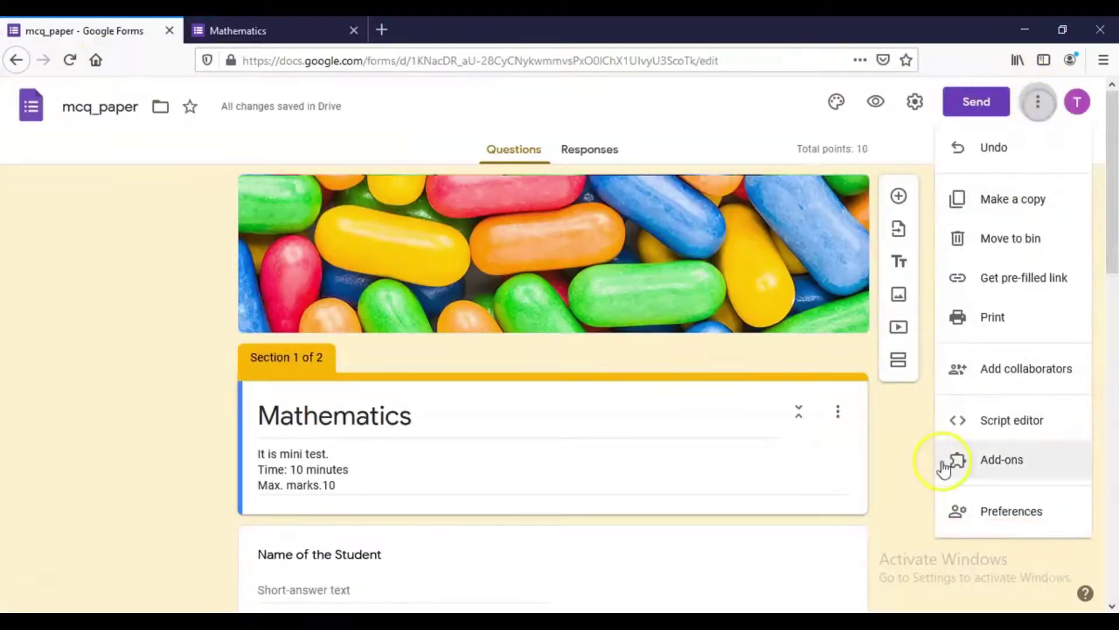
{"action": "left_click", "coordinate": [762, 104]}
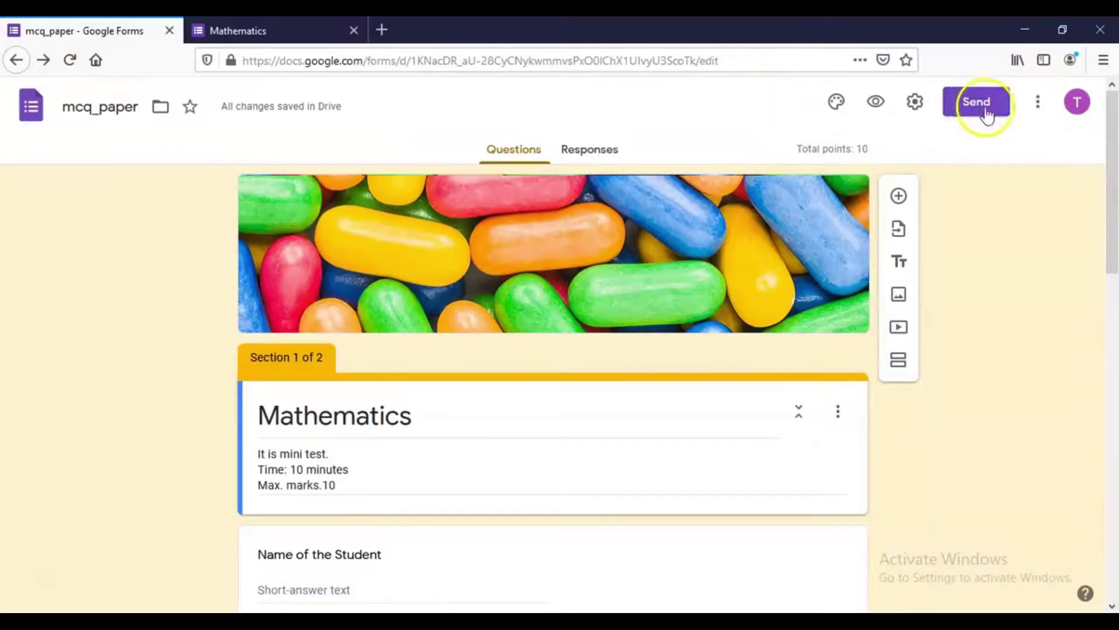
{"action": "left_click", "coordinate": [1039, 102]}
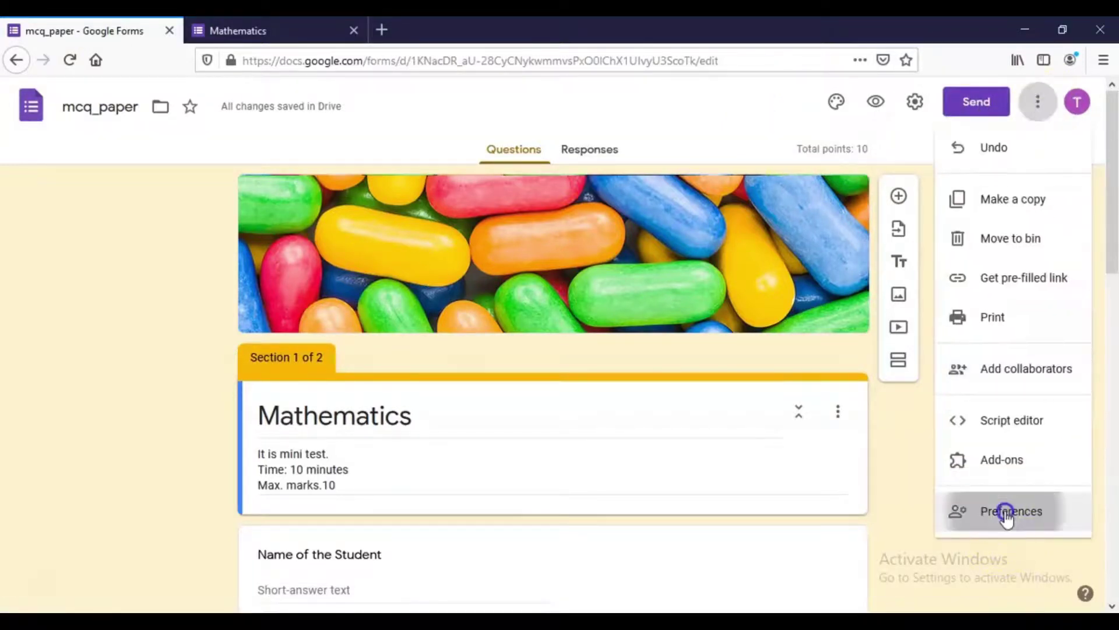
{"action": "left_click", "coordinate": [1005, 514]}
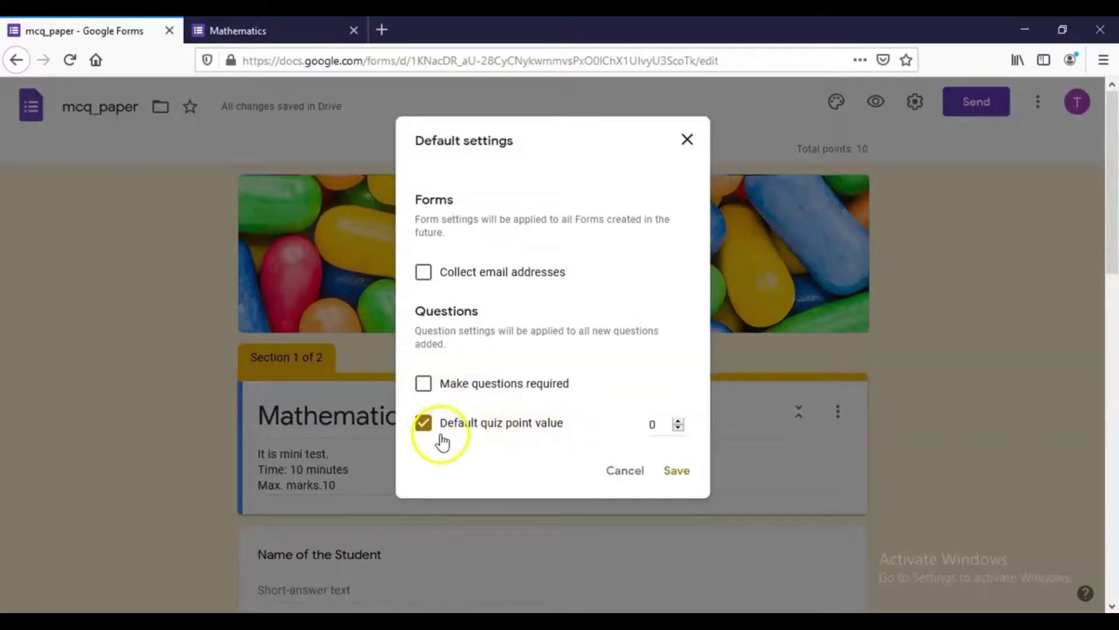
{"action": "left_click", "coordinate": [686, 138]}
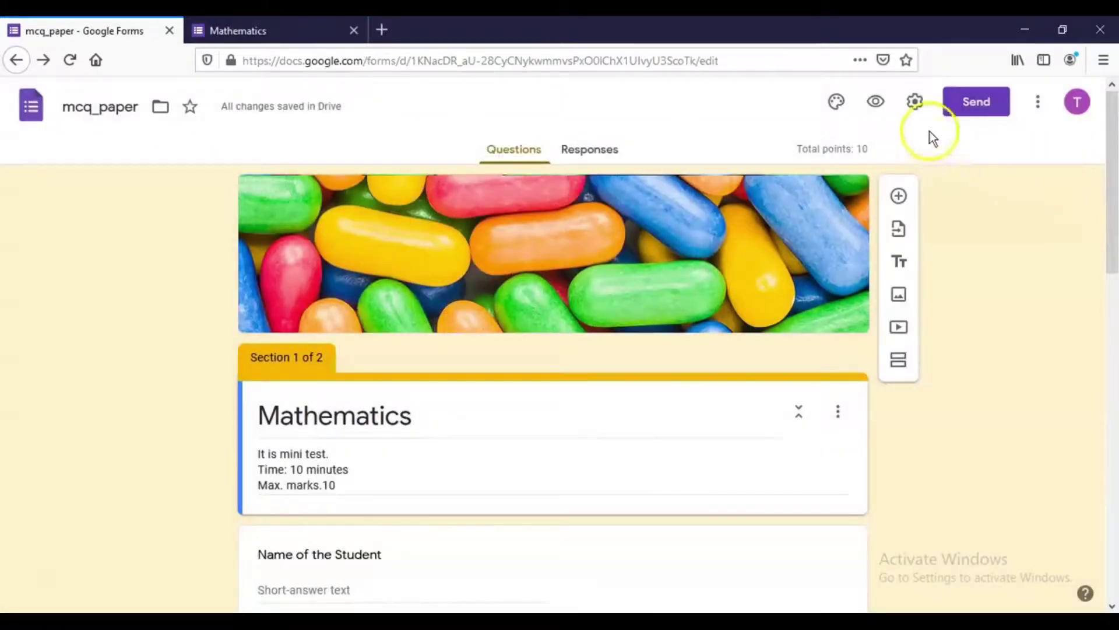
- Enable progress bar and shuffled questions, hide the another-response link, and set confirmation 'Thank you for submitting response.'
{"action": "left_click", "coordinate": [916, 102]}
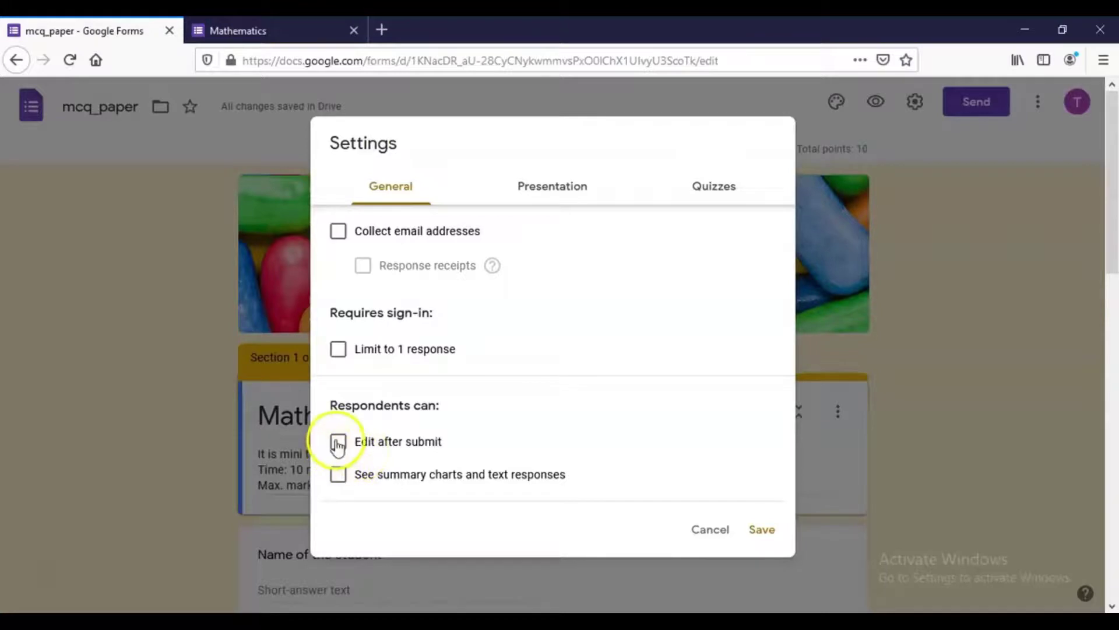
{"action": "scroll", "coordinate": [401, 420], "scroll_direction": "down", "scroll_amount": 3}
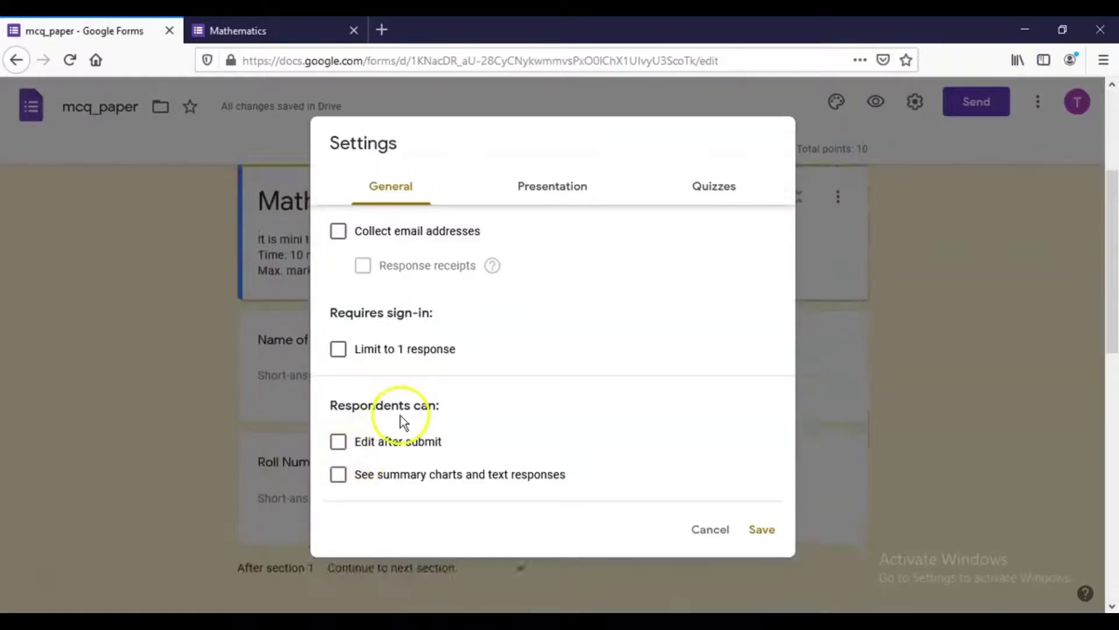
{"action": "scroll", "coordinate": [402, 419], "scroll_direction": "up", "scroll_amount": 2}
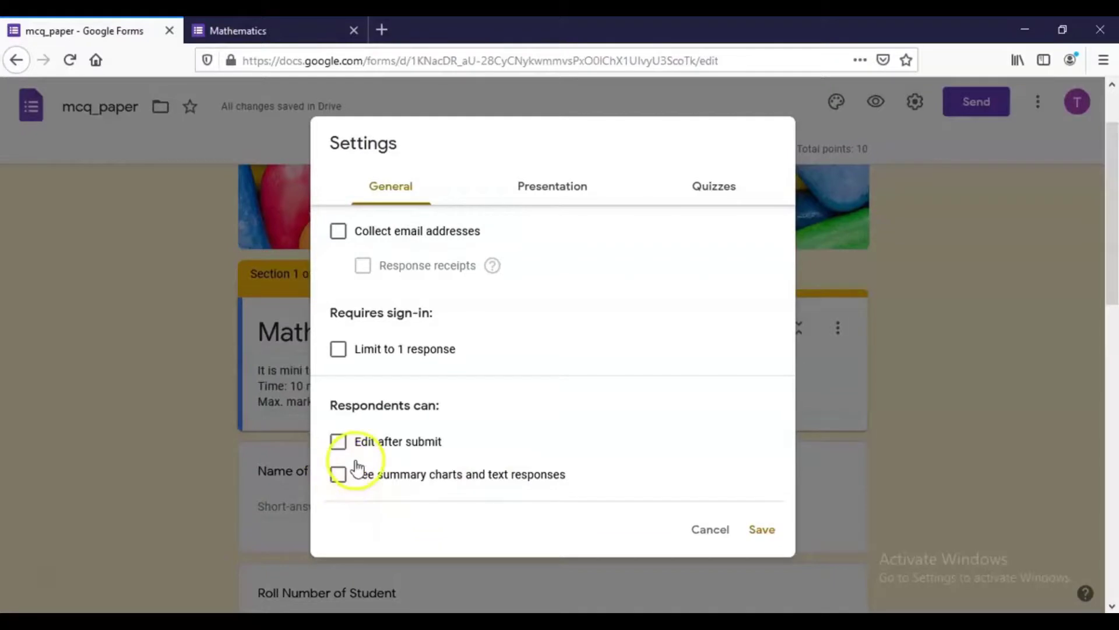
{"action": "left_click", "coordinate": [550, 191]}
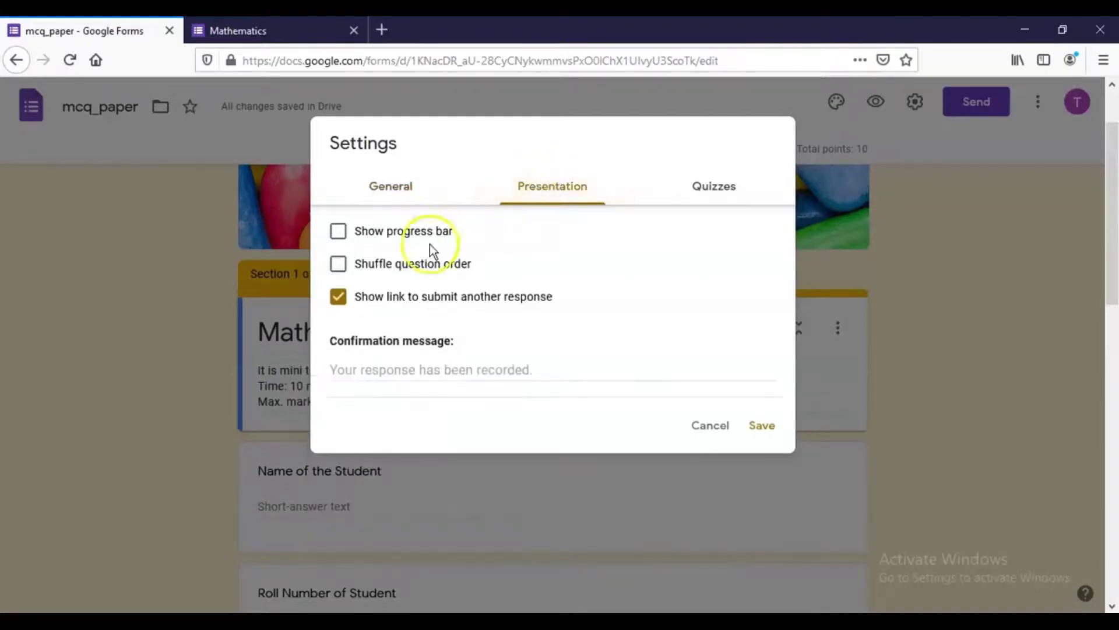
{"action": "left_click", "coordinate": [342, 231]}
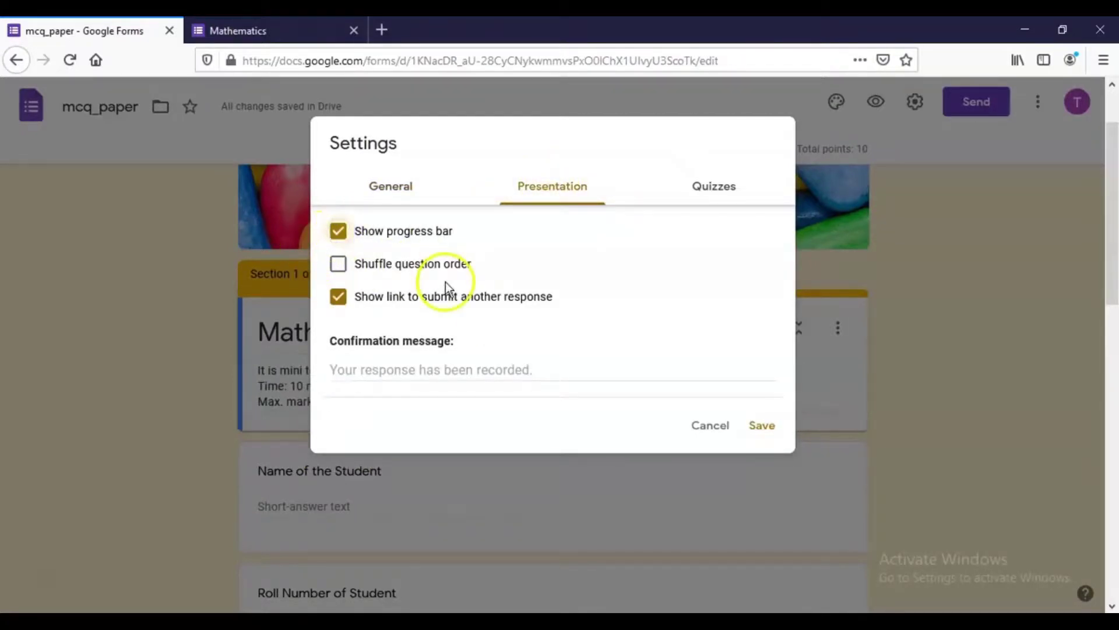
{"action": "left_click", "coordinate": [340, 266]}
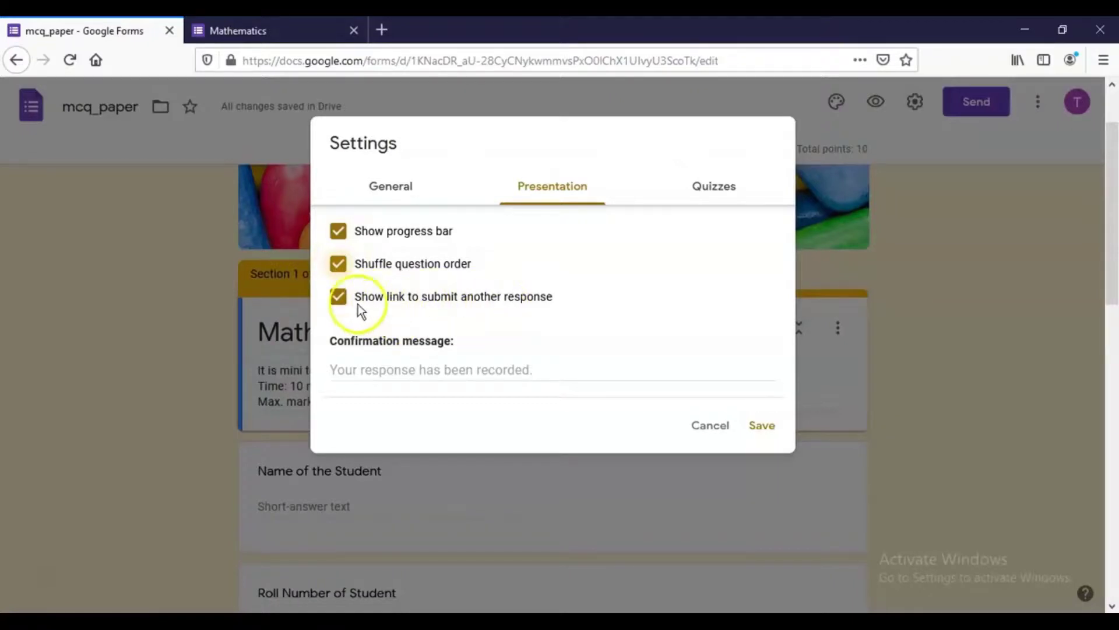
{"action": "left_click", "coordinate": [336, 300]}
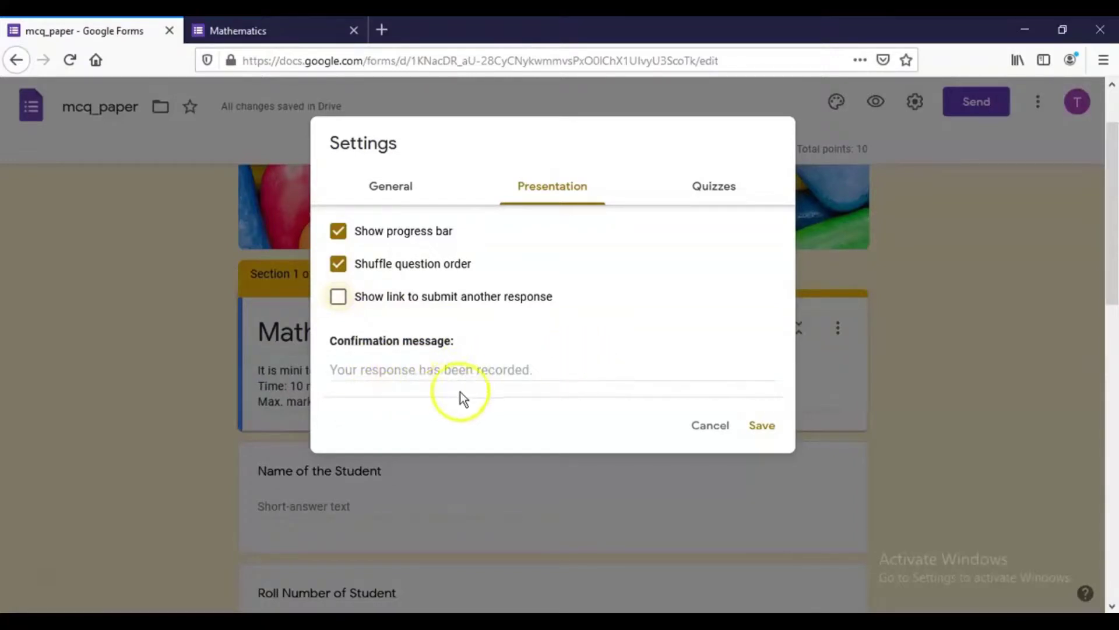
{"action": "left_click", "coordinate": [548, 370]}
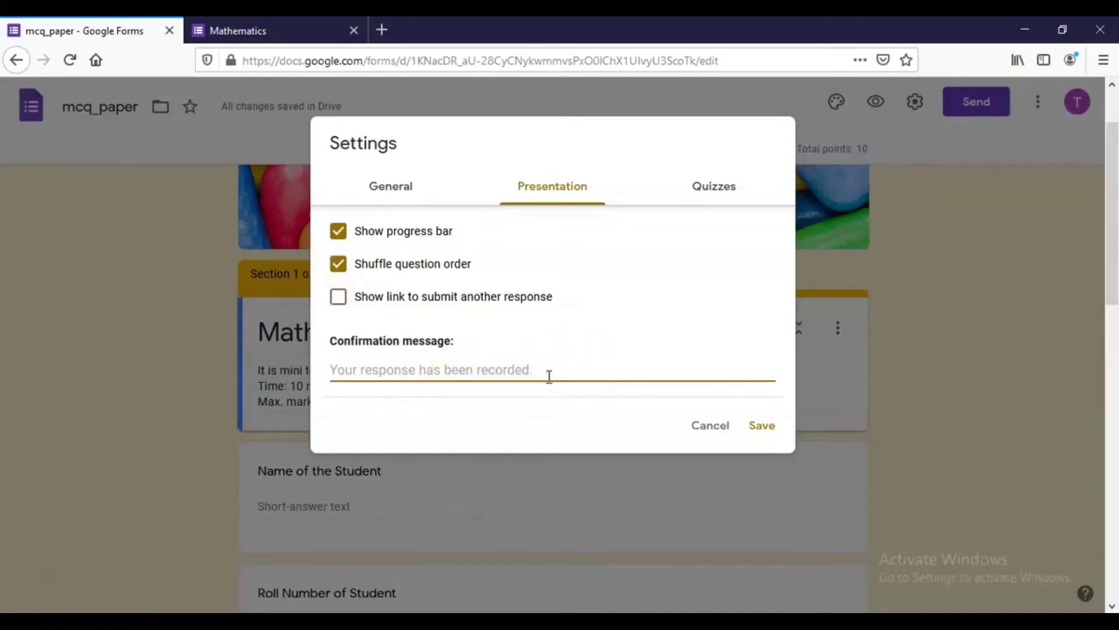
{"action": "type", "text": "Th"}
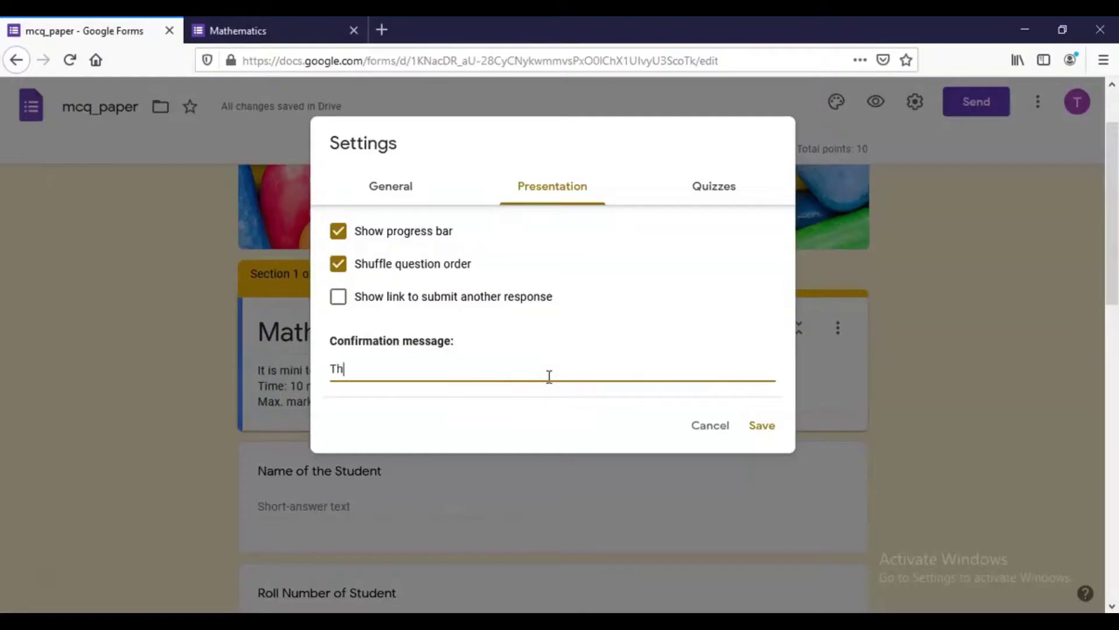
{"action": "type", "text": "ank you for submitting "}
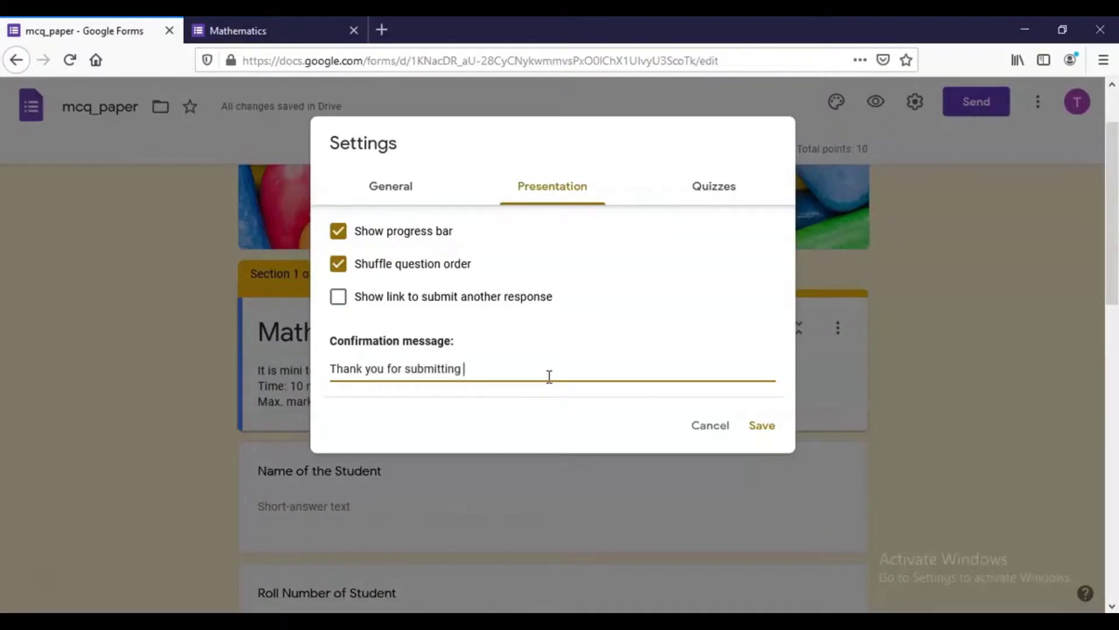
{"action": "type", "text": "response."}
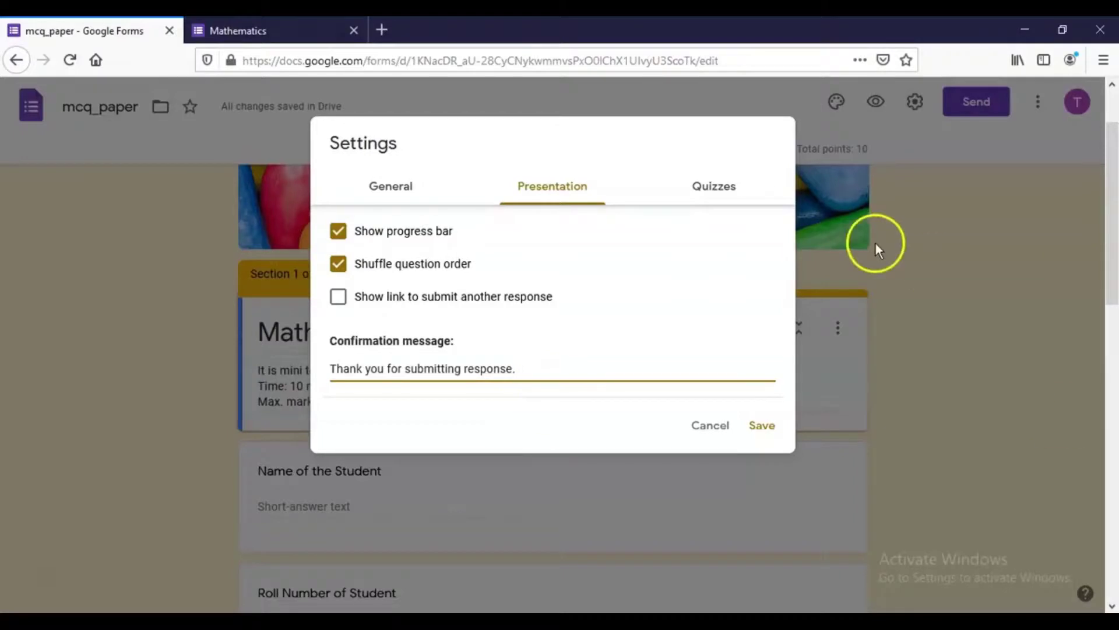
- Hide missed questions and correct answers in Quiz settings, keep point values, and save
{"action": "left_click", "coordinate": [705, 193]}
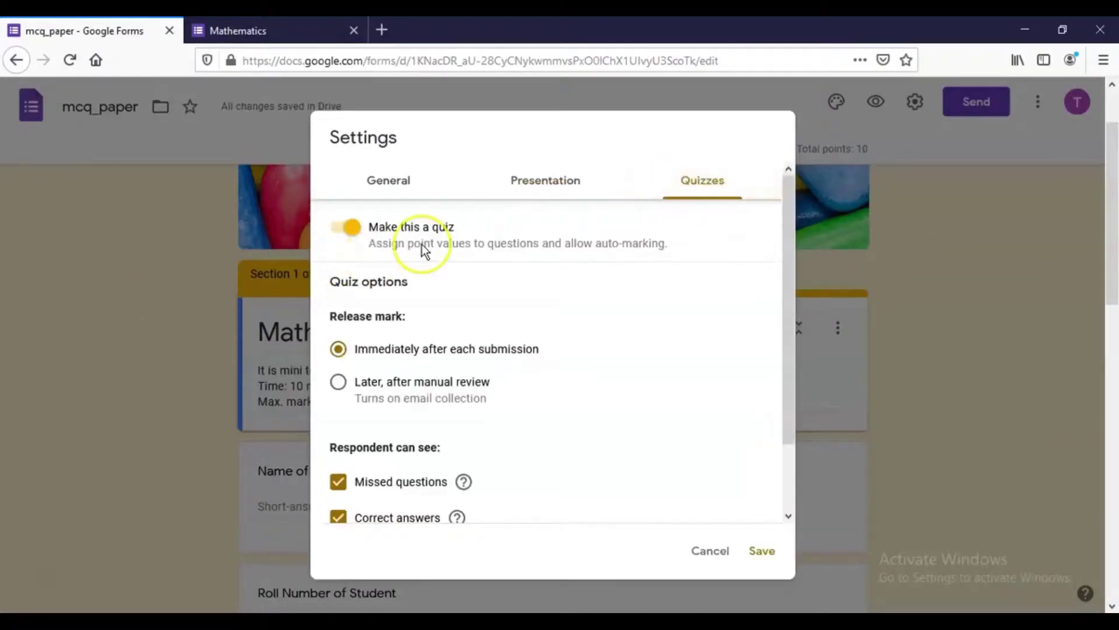
{"action": "scroll", "coordinate": [422, 248], "scroll_direction": "down", "scroll_amount": 2}
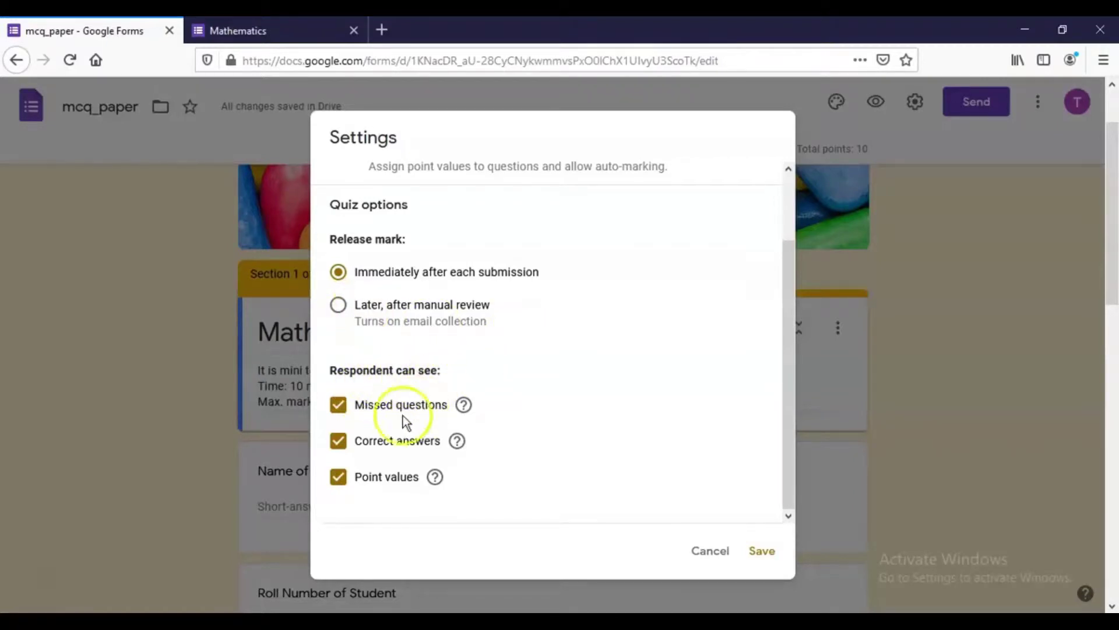
{"action": "left_click", "coordinate": [339, 405]}
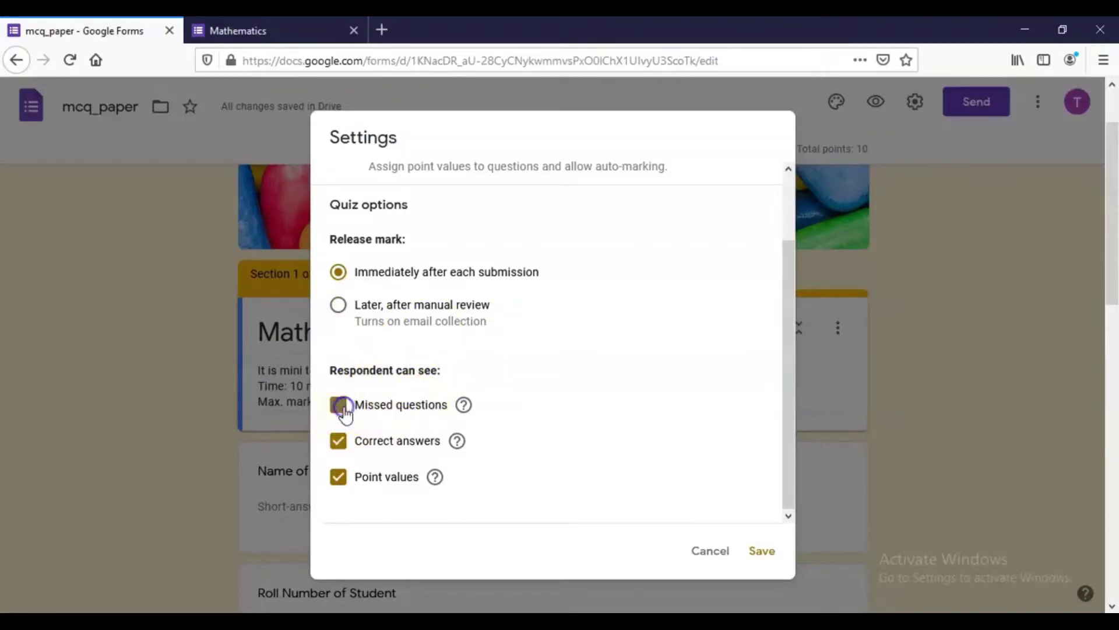
{"action": "left_click", "coordinate": [337, 444]}
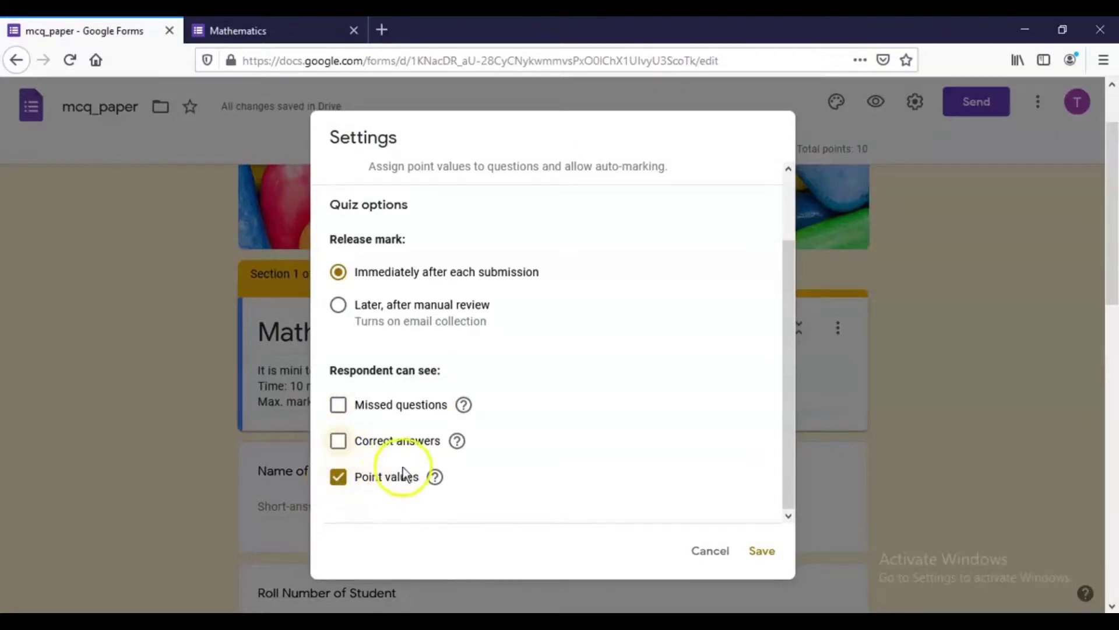
{"action": "left_click", "coordinate": [759, 558]}
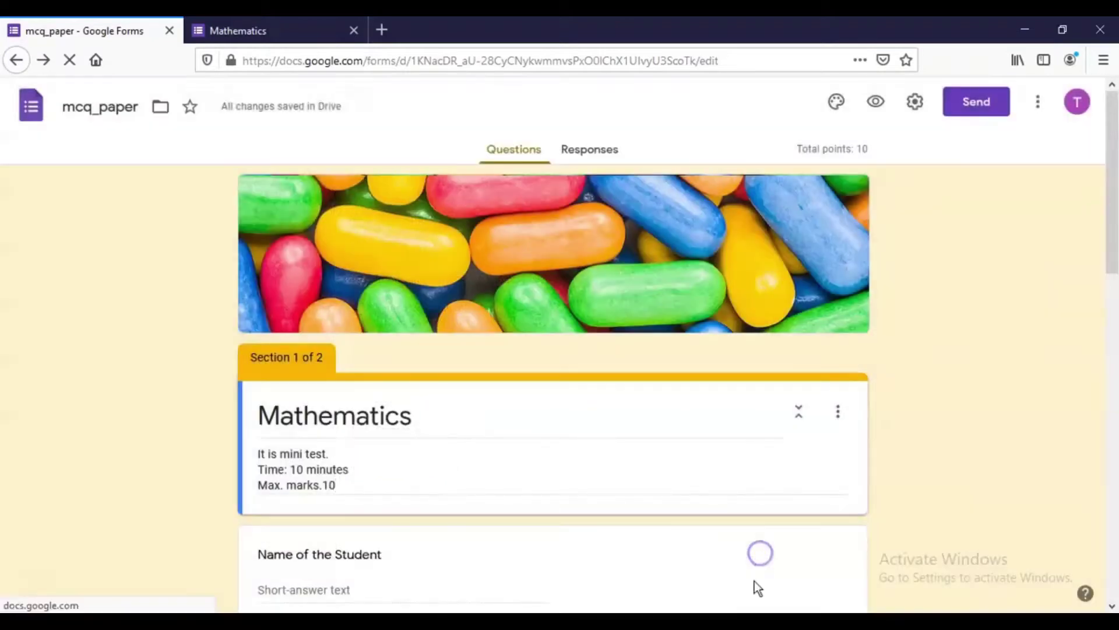
- In the preview, enter the student's name and roll number and go to the next section
{"action": "left_click", "coordinate": [272, 27]}
{"action": "left_click", "coordinate": [365, 295]}
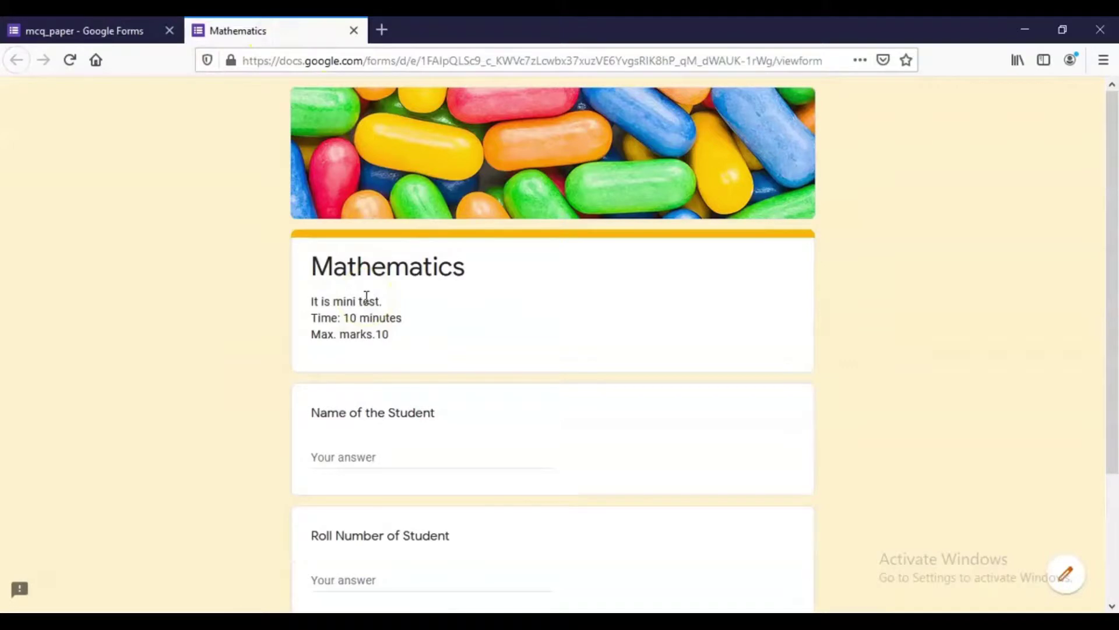
{"action": "scroll", "coordinate": [365, 296], "scroll_direction": "down", "scroll_amount": 3}
{"action": "left_click", "coordinate": [373, 295]}
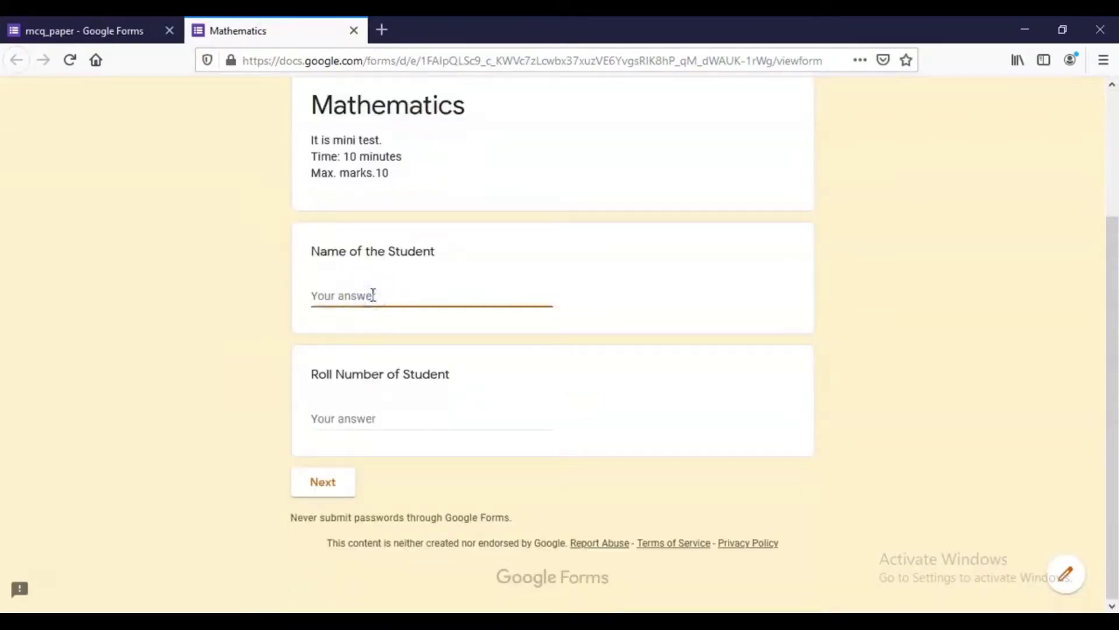
{"action": "type", "text": "xyz"}
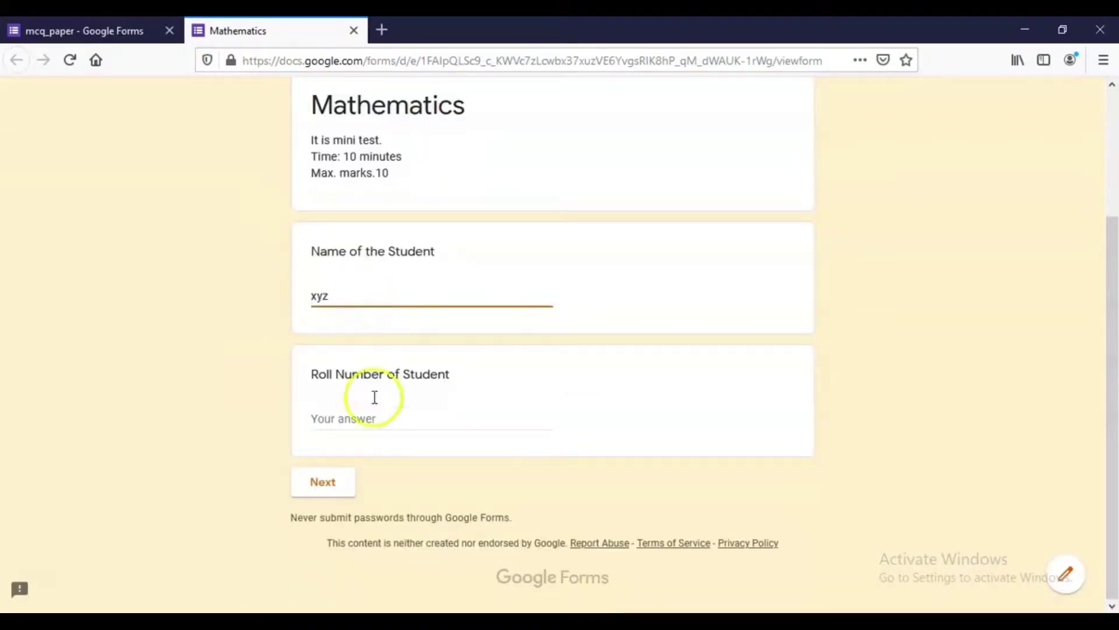
{"action": "left_click", "coordinate": [358, 410]}
{"action": "type", "text": "33"}
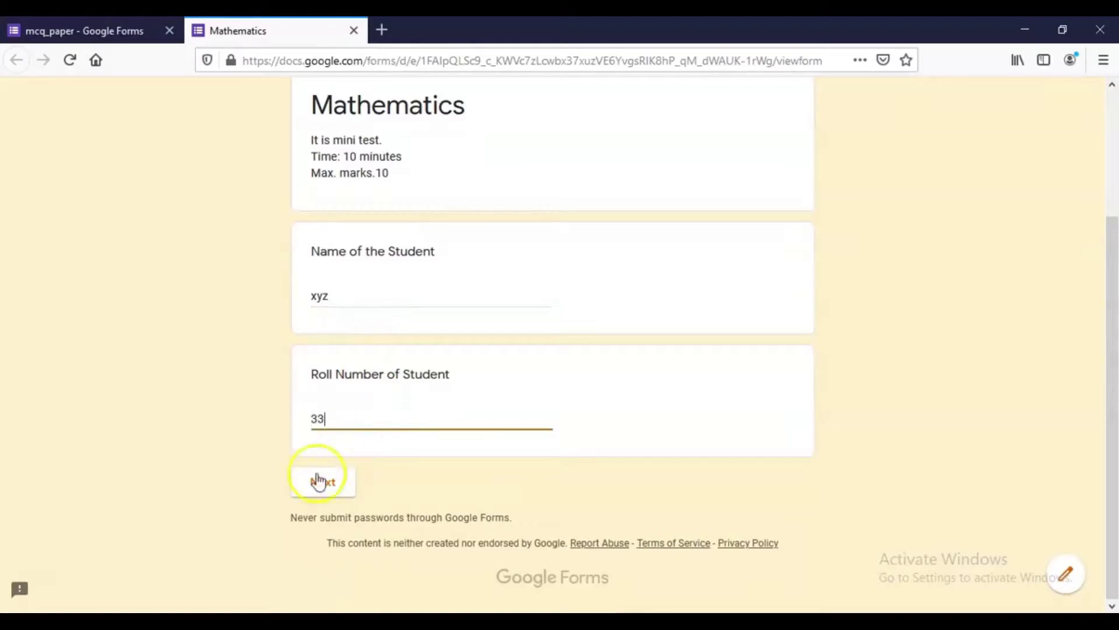
{"action": "left_click", "coordinate": [324, 489]}
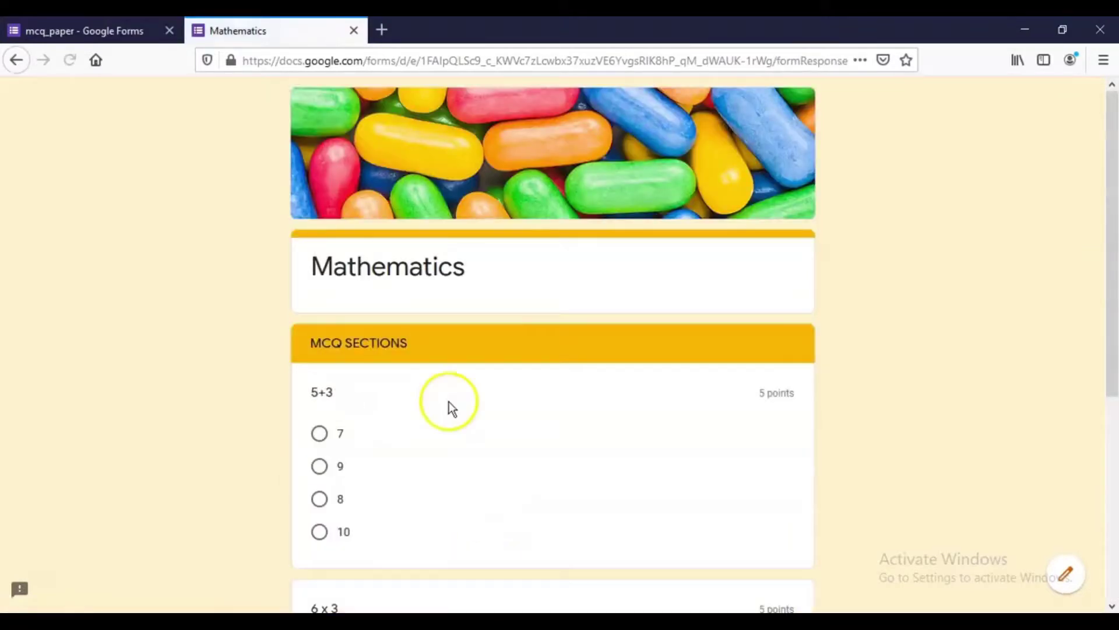
- Answer 8 for 5+3 and 18 for 6 x 3
{"action": "scroll", "coordinate": [437, 345], "scroll_direction": "down", "scroll_amount": 3}
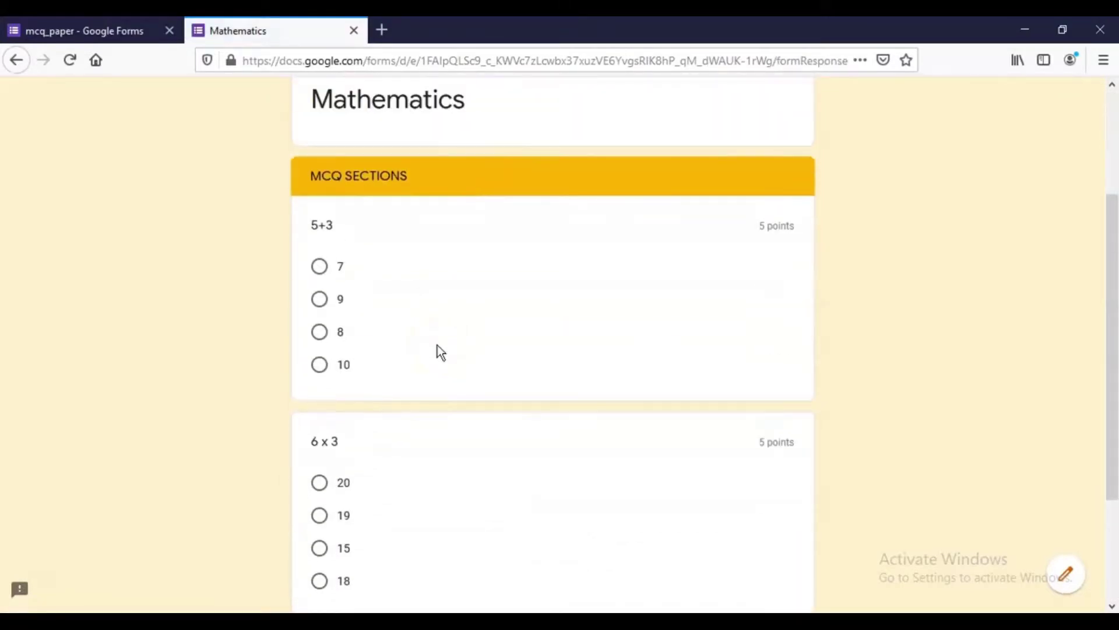
{"action": "left_click", "coordinate": [320, 333]}
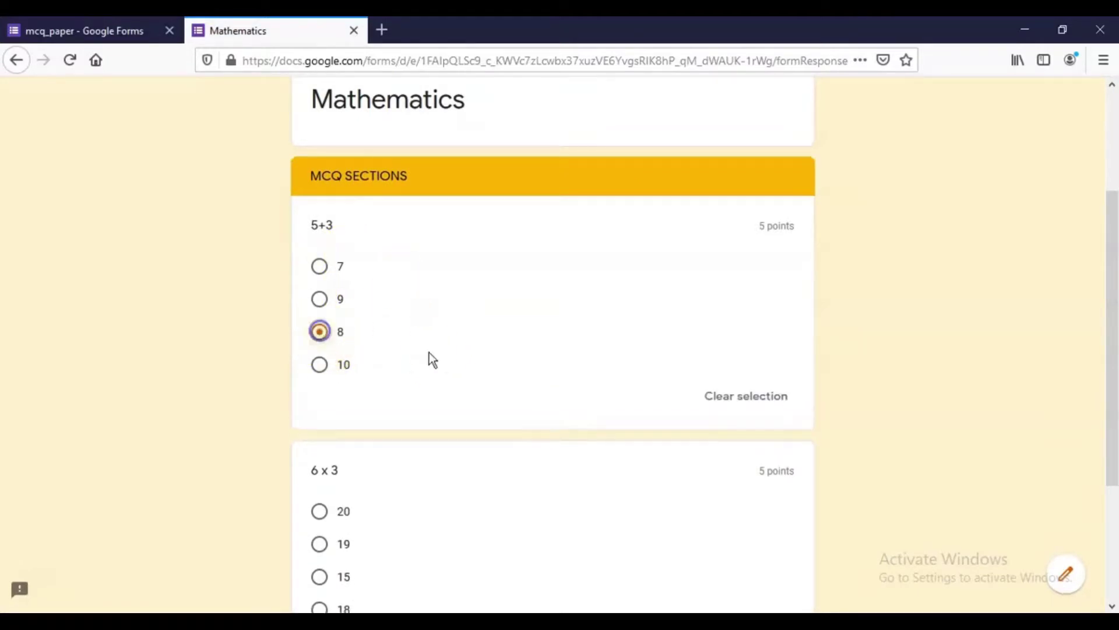
{"action": "scroll", "coordinate": [431, 353], "scroll_direction": "down", "scroll_amount": 3}
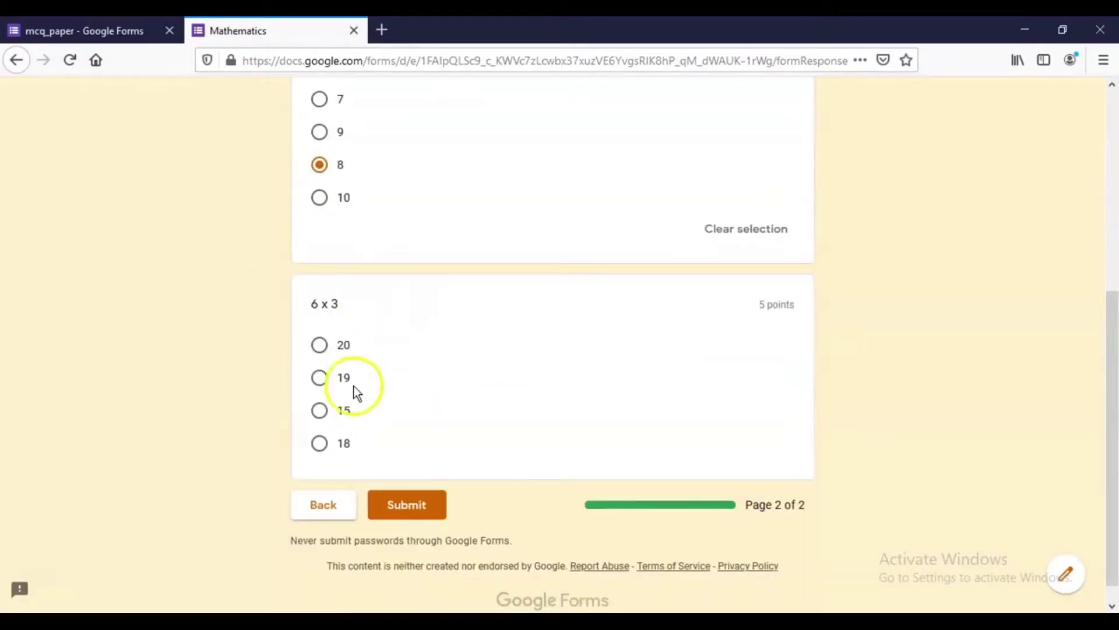
{"action": "left_click", "coordinate": [320, 445]}
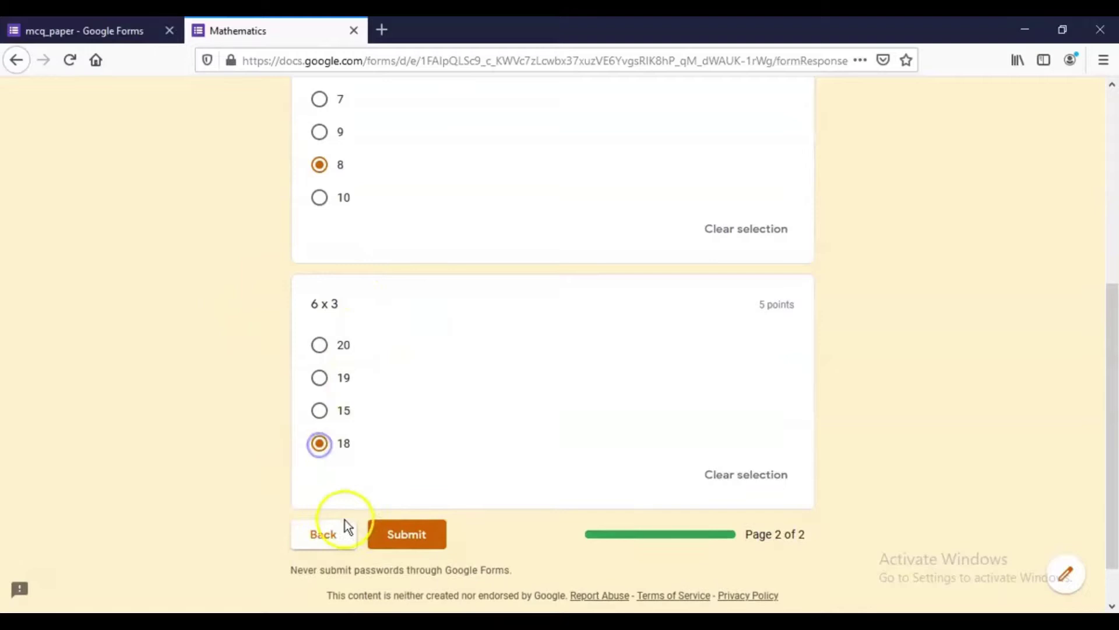
- Submit the quiz, check its 10/10 score, and go back to the mcq_paper editor
{"action": "left_click", "coordinate": [407, 535]}
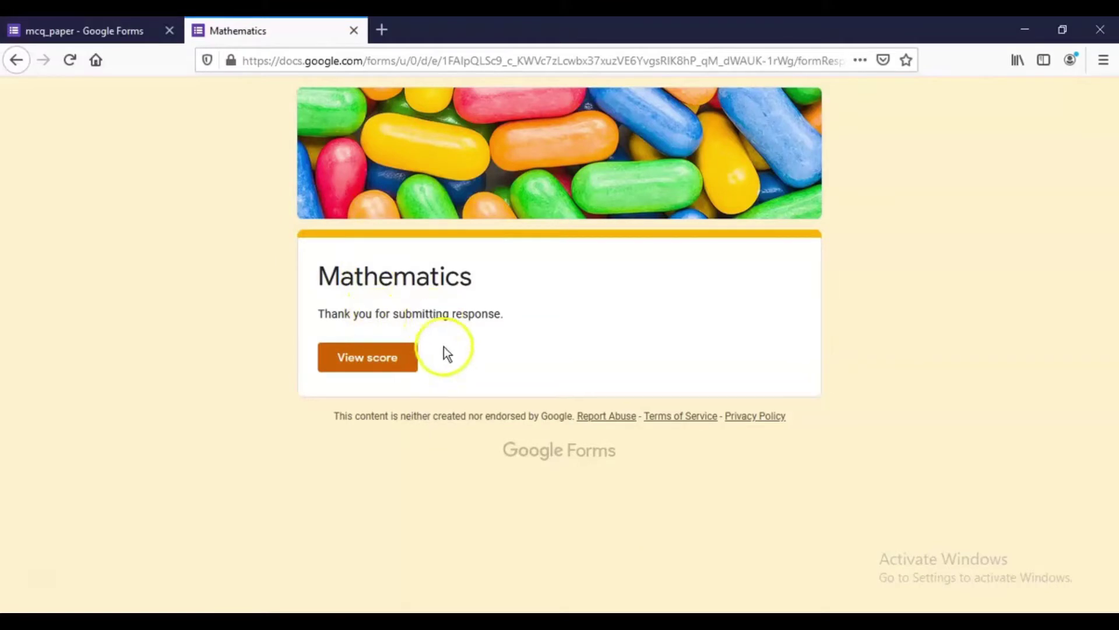
{"action": "left_click", "coordinate": [370, 366]}
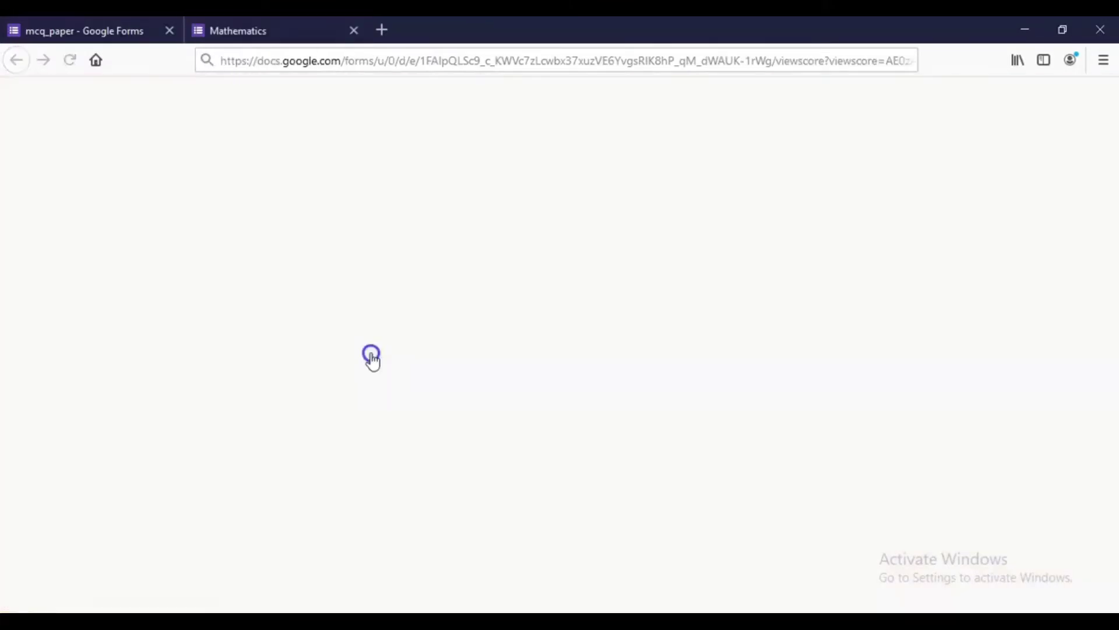
{"action": "scroll", "coordinate": [510, 303], "scroll_direction": "down", "scroll_amount": 3}
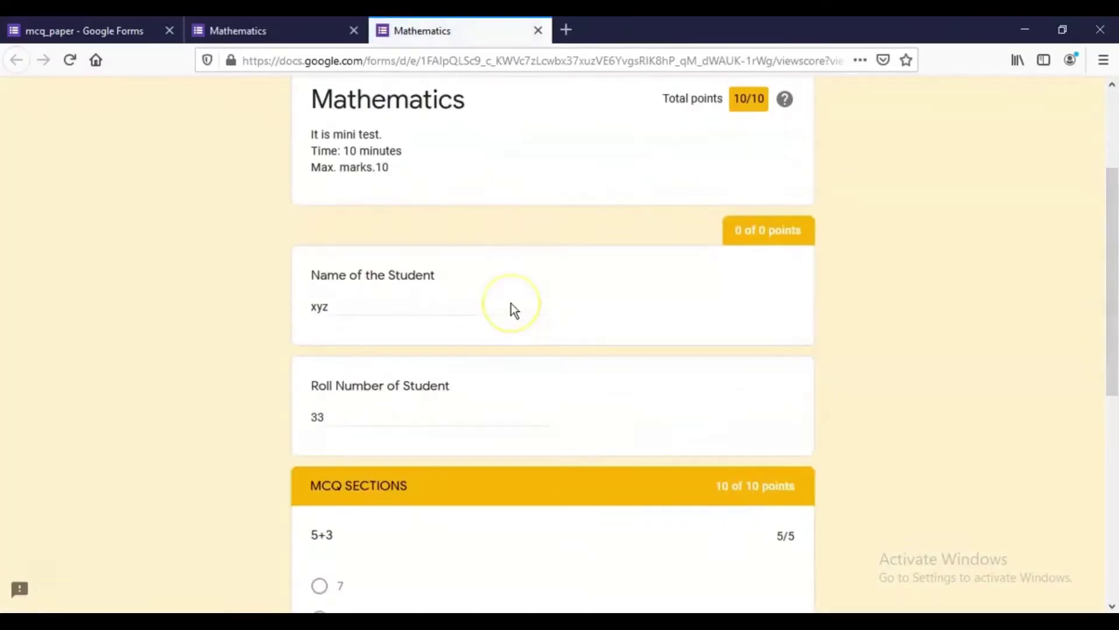
{"action": "scroll", "coordinate": [511, 303], "scroll_direction": "up", "scroll_amount": 3}
{"action": "scroll", "coordinate": [488, 364], "scroll_direction": "down", "scroll_amount": 8}
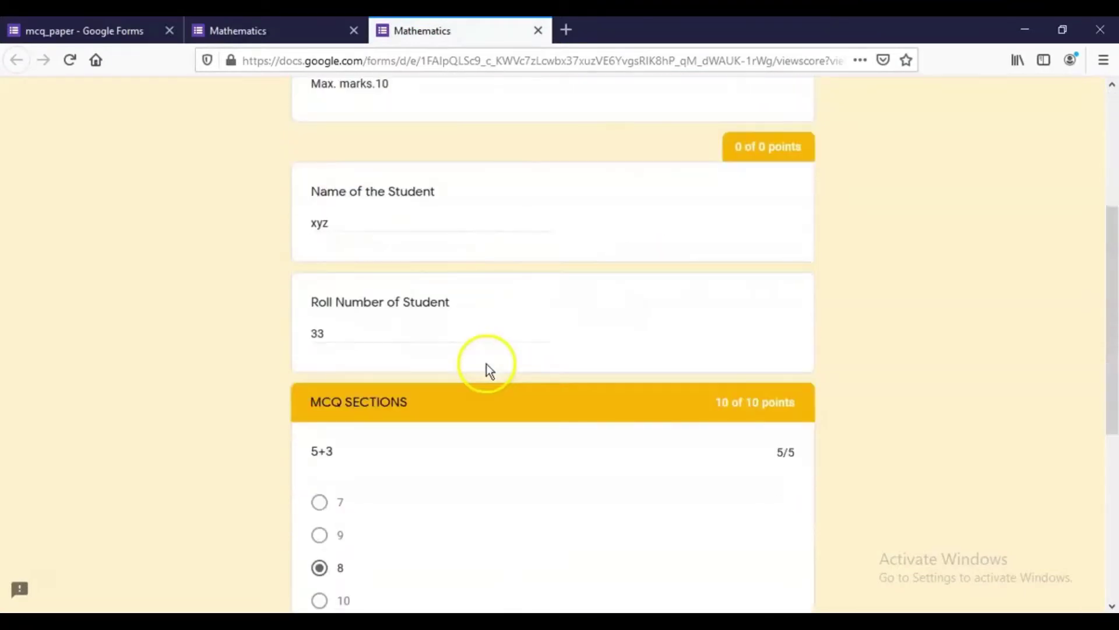
{"action": "scroll", "coordinate": [488, 365], "scroll_direction": "down", "scroll_amount": 2}
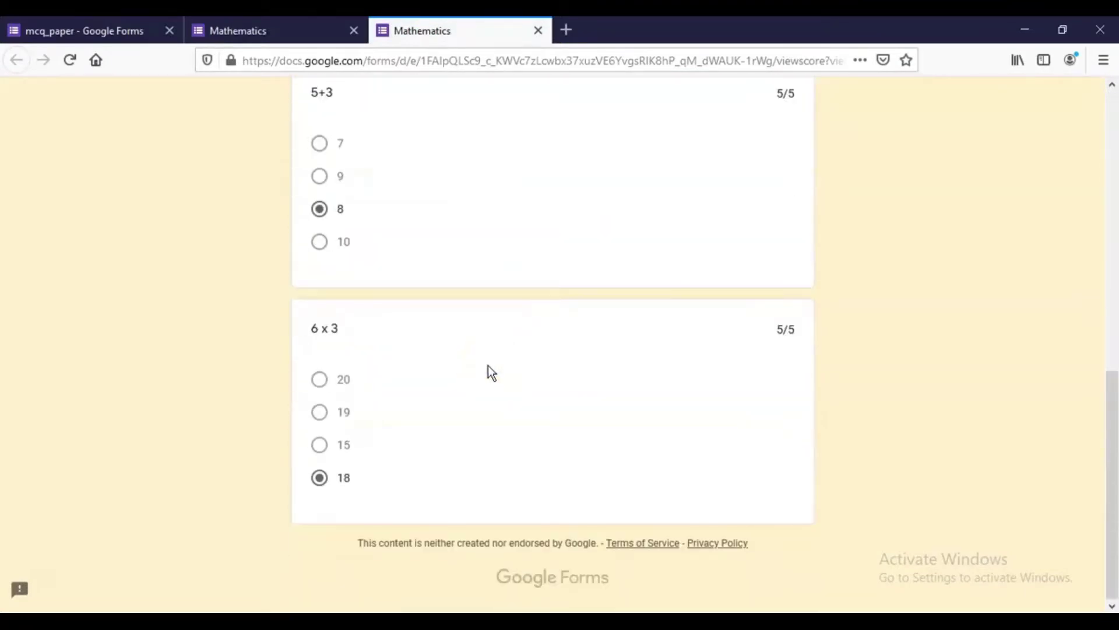
{"action": "scroll", "coordinate": [488, 365], "scroll_direction": "up", "scroll_amount": 8}
{"action": "scroll", "coordinate": [491, 373], "scroll_direction": "up", "scroll_amount": 2}
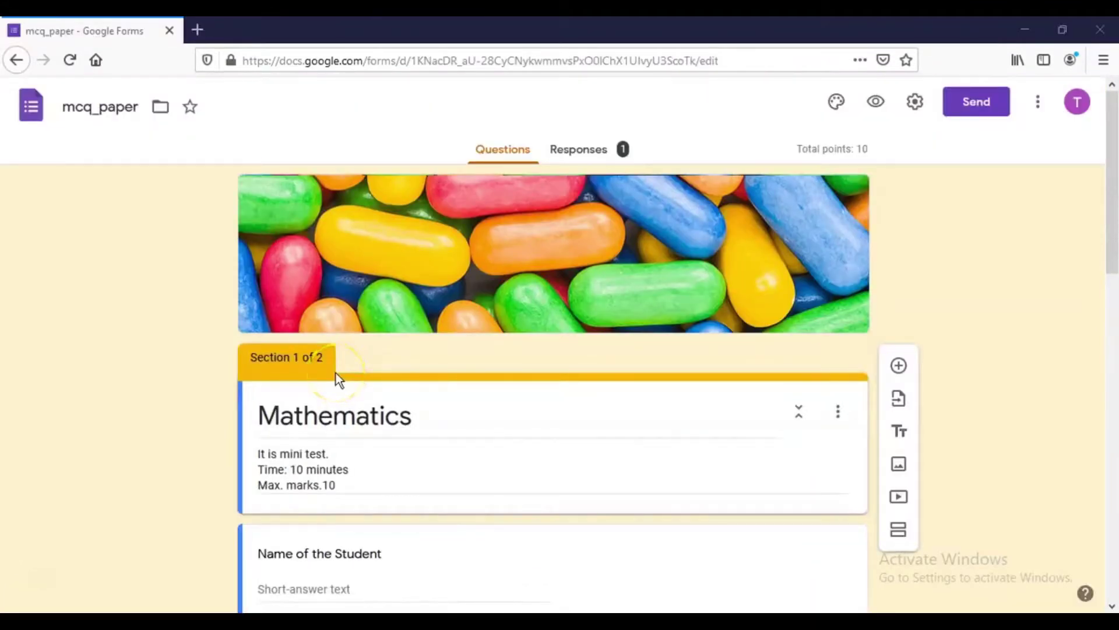
{"action": "left_click", "coordinate": [527, 330]}
- Review the Responses summary: 1 response with average, median and range all 10/10 points
{"action": "left_click", "coordinate": [595, 151]}
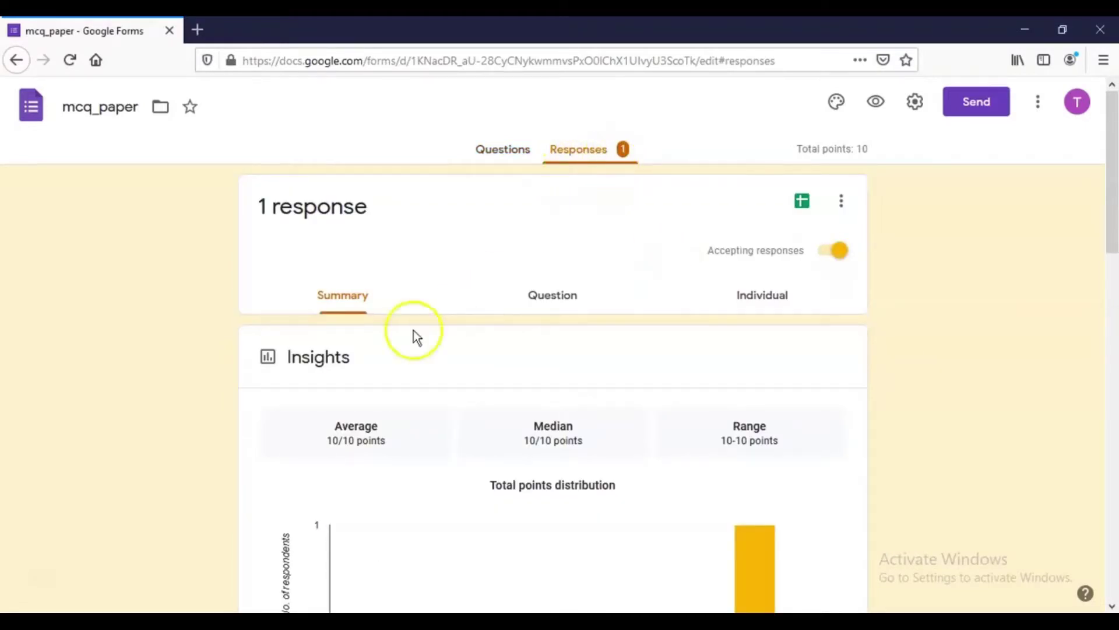
{"action": "scroll", "coordinate": [359, 338], "scroll_direction": "down", "scroll_amount": 3}
{"action": "scroll", "coordinate": [362, 322], "scroll_direction": "up", "scroll_amount": 2}
{"action": "scroll", "coordinate": [363, 316], "scroll_direction": "down", "scroll_amount": 4}
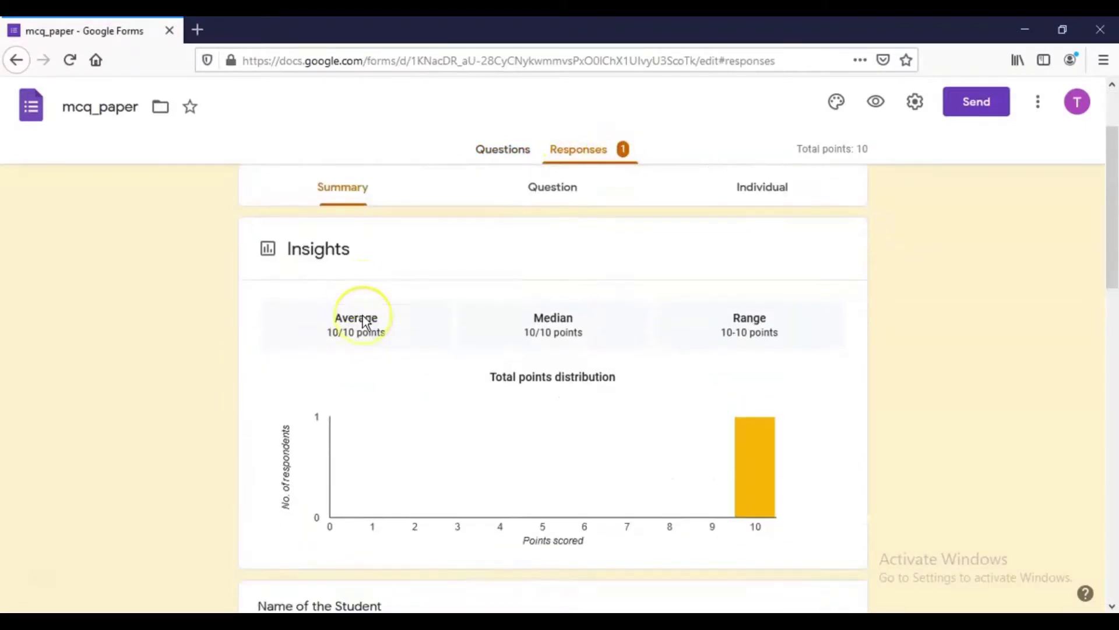
{"action": "scroll", "coordinate": [365, 316], "scroll_direction": "down", "scroll_amount": 3}
{"action": "scroll", "coordinate": [369, 316], "scroll_direction": "up", "scroll_amount": 7}
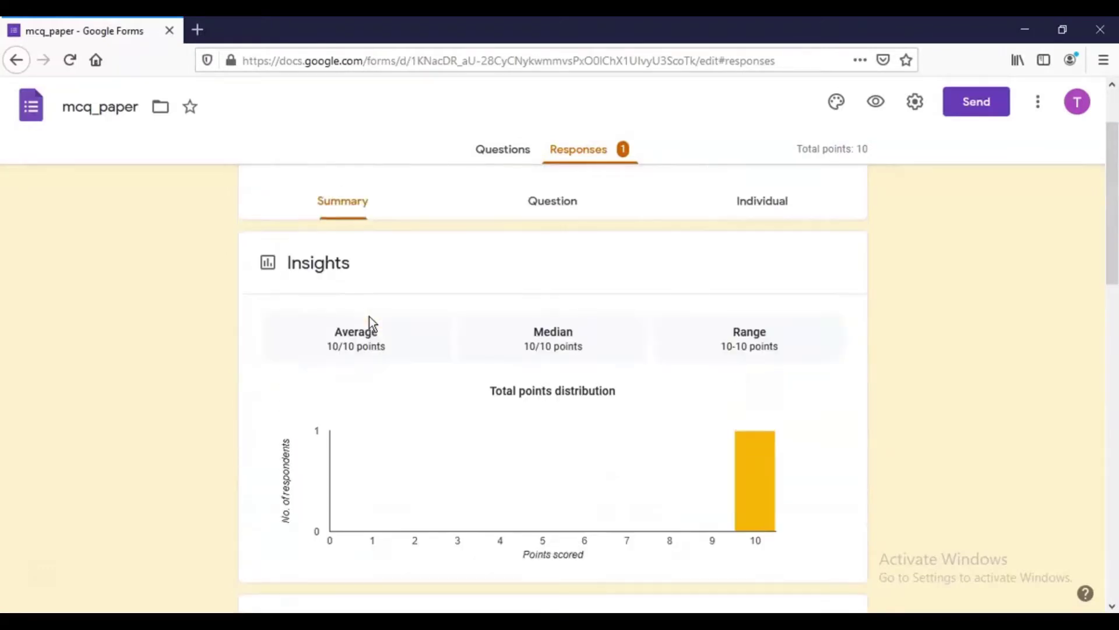
{"action": "scroll", "coordinate": [369, 316], "scroll_direction": "down", "scroll_amount": 6}
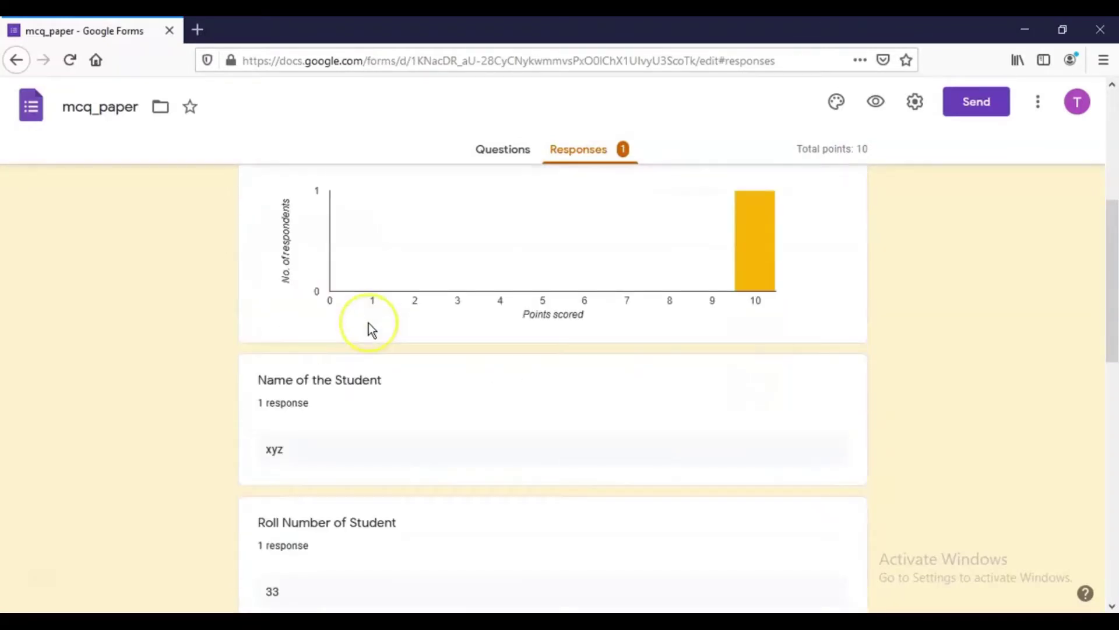
{"action": "scroll", "coordinate": [368, 323], "scroll_direction": "down", "scroll_amount": 6}
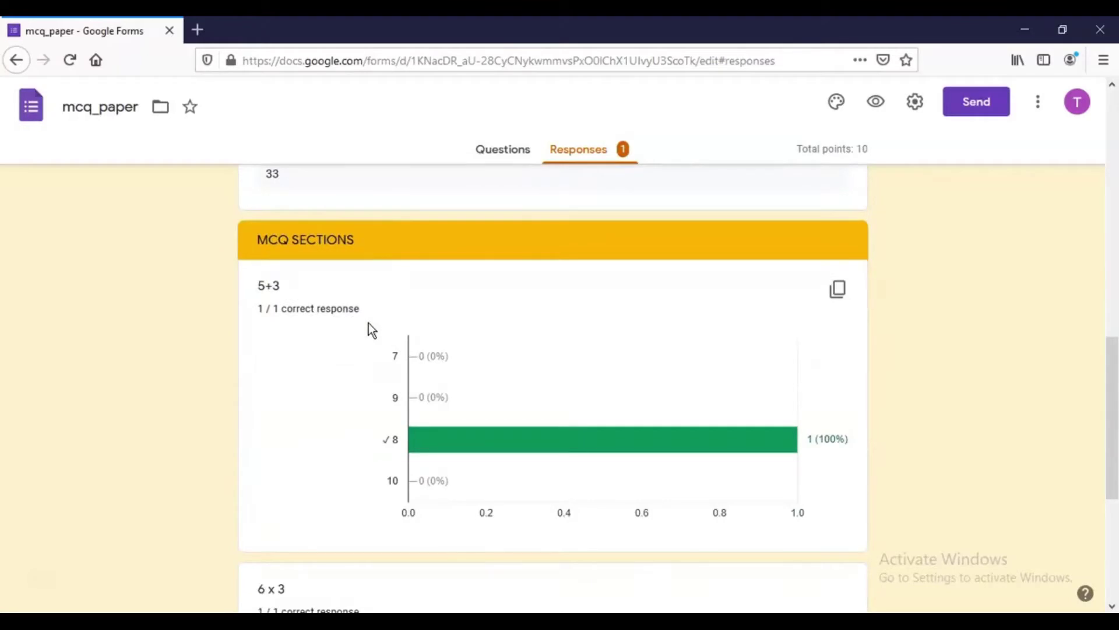
{"action": "scroll", "coordinate": [369, 323], "scroll_direction": "down", "scroll_amount": 4}
{"action": "scroll", "coordinate": [368, 323], "scroll_direction": "down", "scroll_amount": 1}
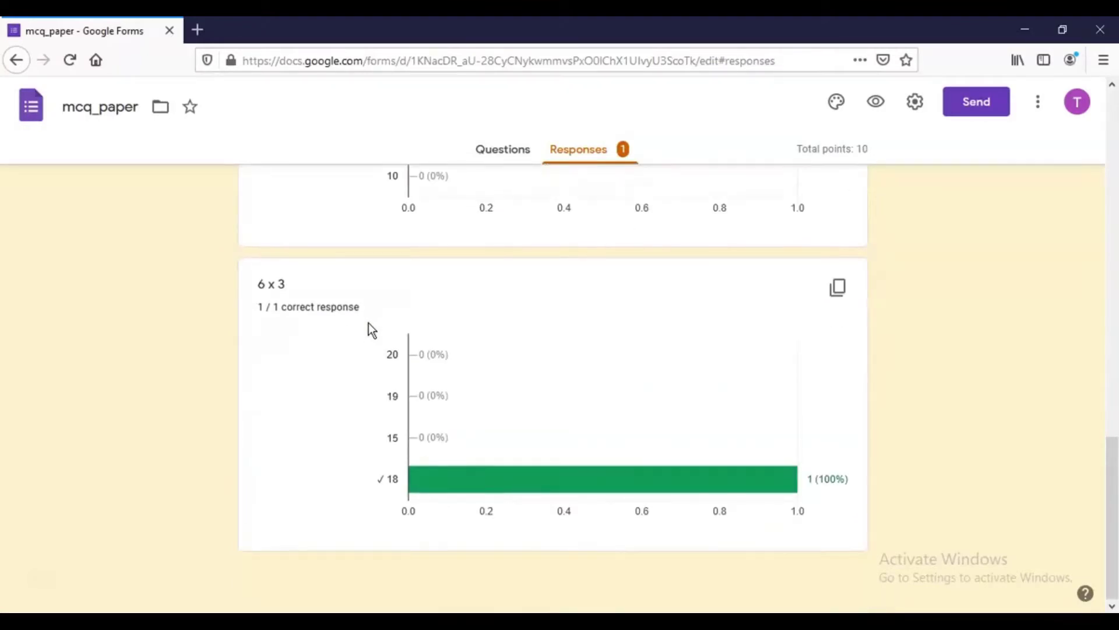
{"action": "scroll", "coordinate": [369, 323], "scroll_direction": "up", "scroll_amount": 6}
{"action": "scroll", "coordinate": [369, 323], "scroll_direction": "up", "scroll_amount": 7}
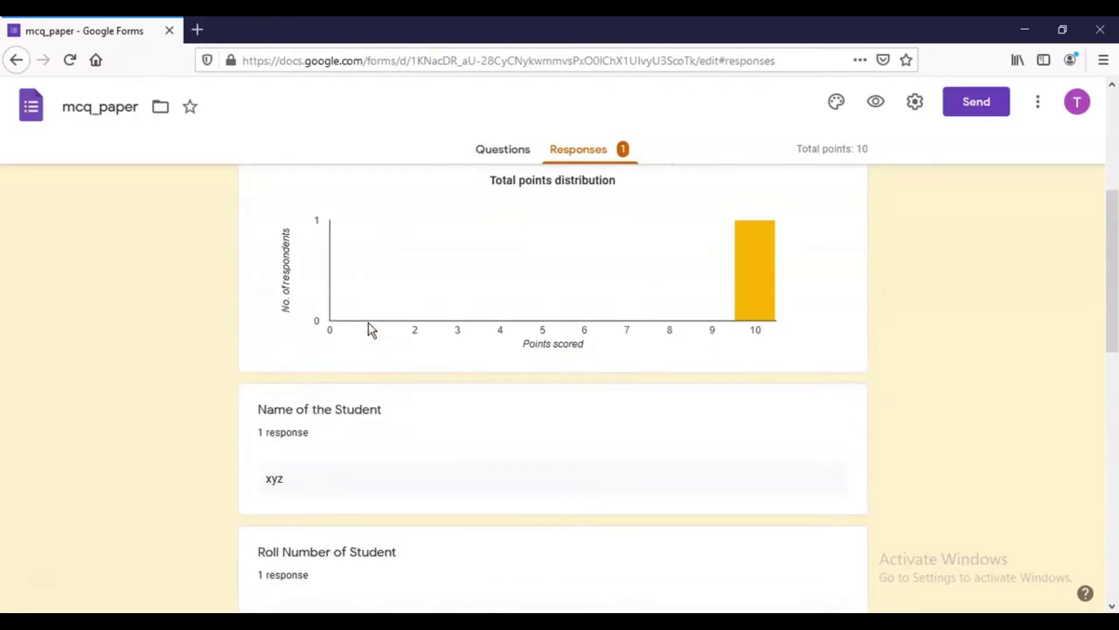
{"action": "scroll", "coordinate": [368, 323], "scroll_direction": "up", "scroll_amount": 5}
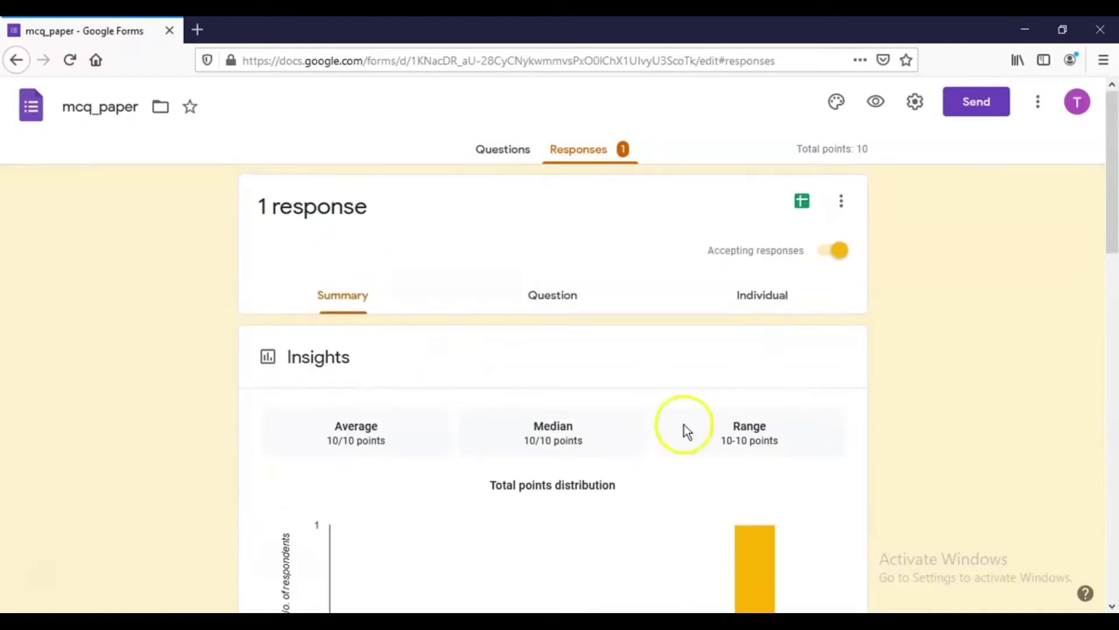
- Review response 1 of 1 individually, scored 10/10 with both answers marked correct
{"action": "left_click", "coordinate": [768, 302]}
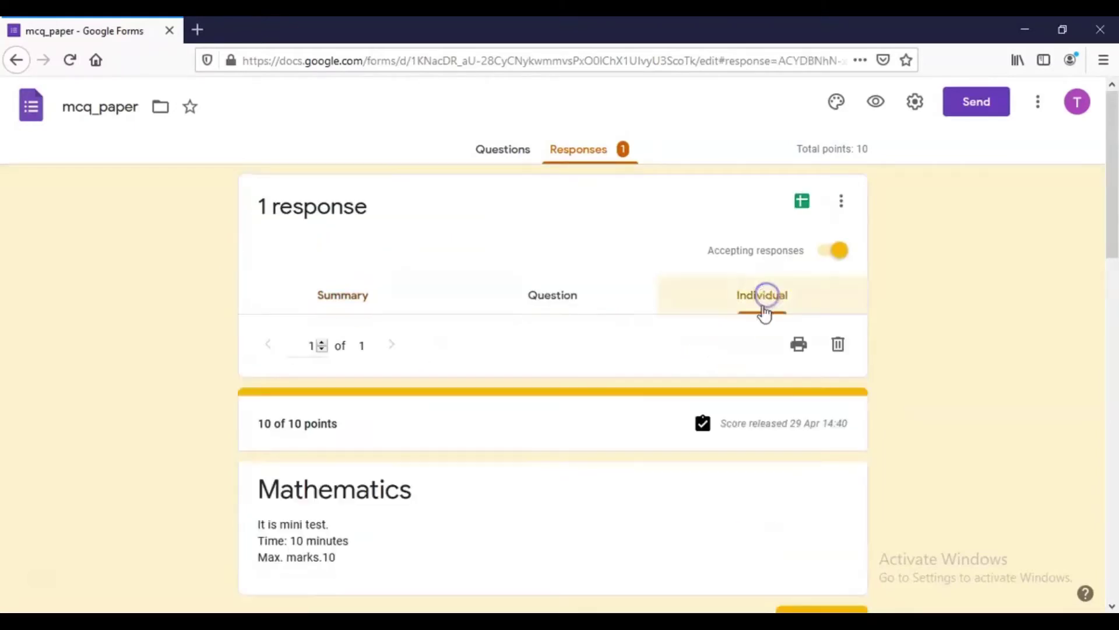
{"action": "scroll", "coordinate": [628, 381], "scroll_direction": "down", "scroll_amount": 3}
{"action": "scroll", "coordinate": [629, 380], "scroll_direction": "down", "scroll_amount": 3}
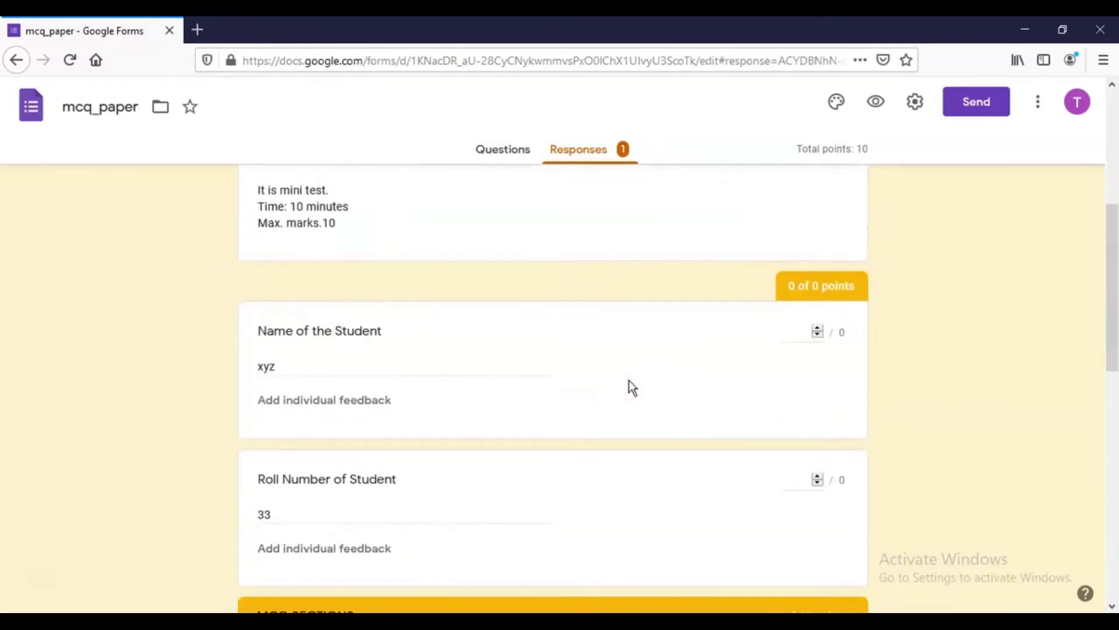
{"action": "scroll", "coordinate": [628, 380], "scroll_direction": "down", "scroll_amount": 6}
{"action": "scroll", "coordinate": [628, 381], "scroll_direction": "down", "scroll_amount": 5}
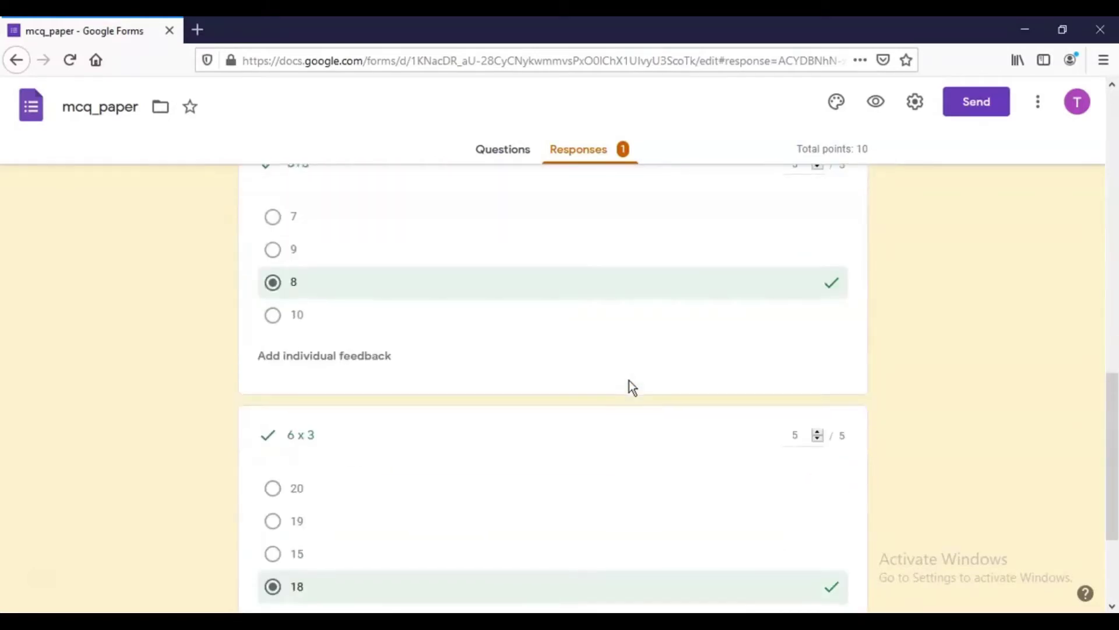
{"action": "scroll", "coordinate": [628, 380], "scroll_direction": "up", "scroll_amount": 20}
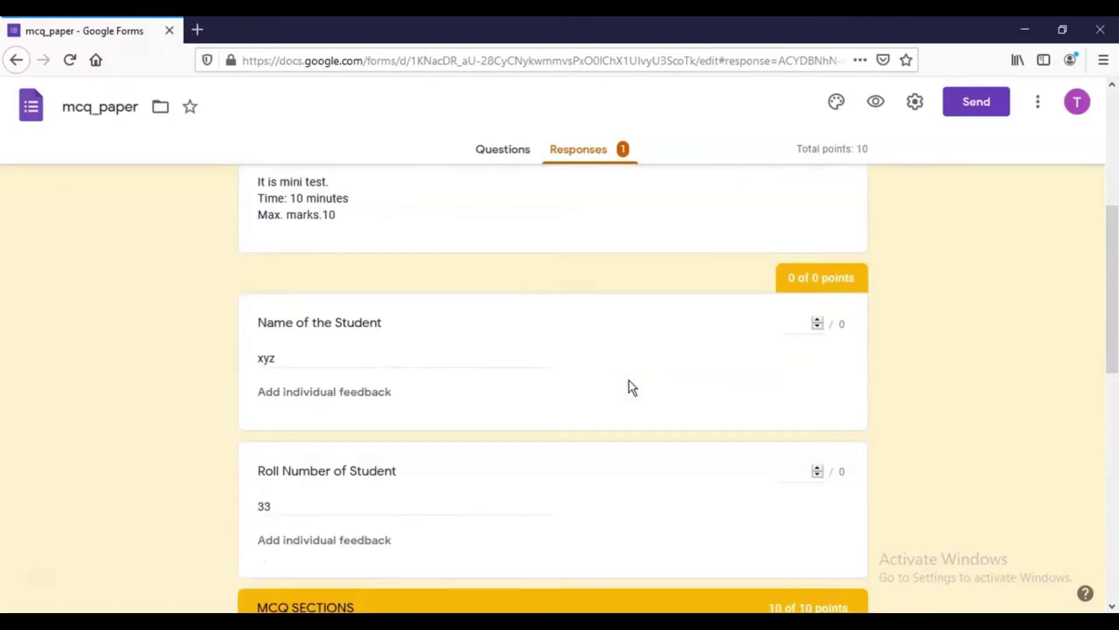
{"action": "left_click", "coordinate": [542, 419]}
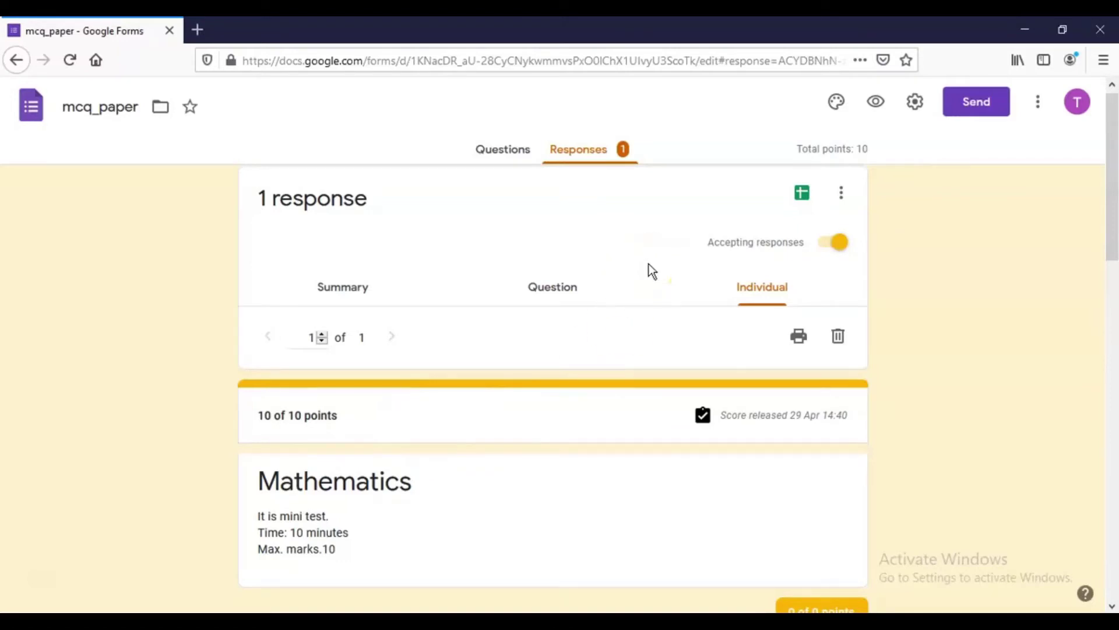
- Switch Accepting responses off and then back on, leaving the form open to responses
{"action": "left_click", "coordinate": [828, 250]}
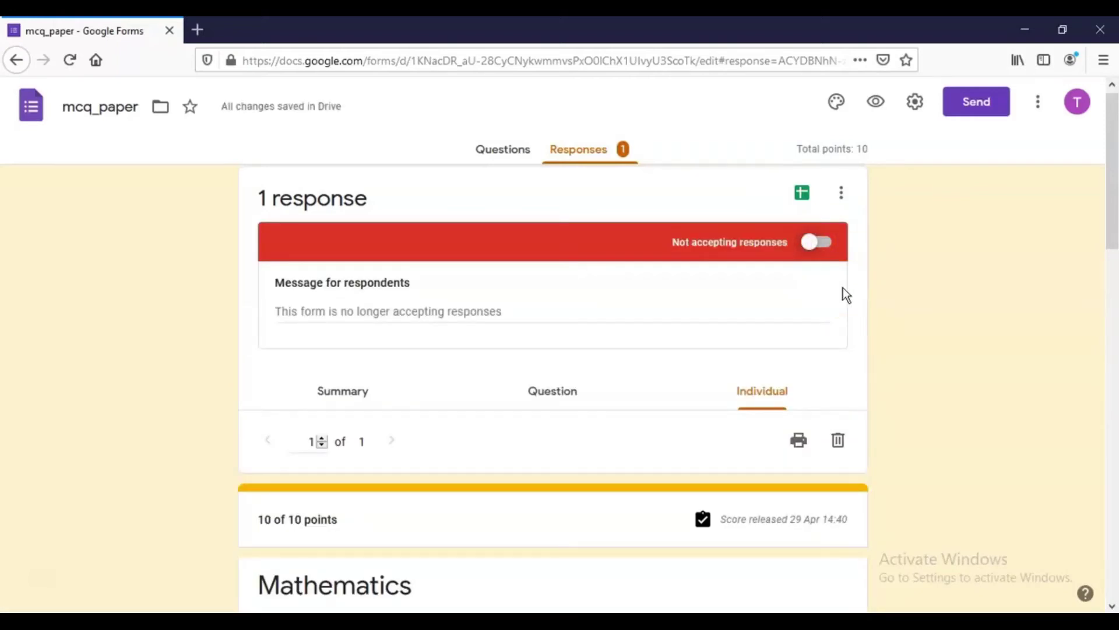
{"action": "left_click", "coordinate": [828, 248]}
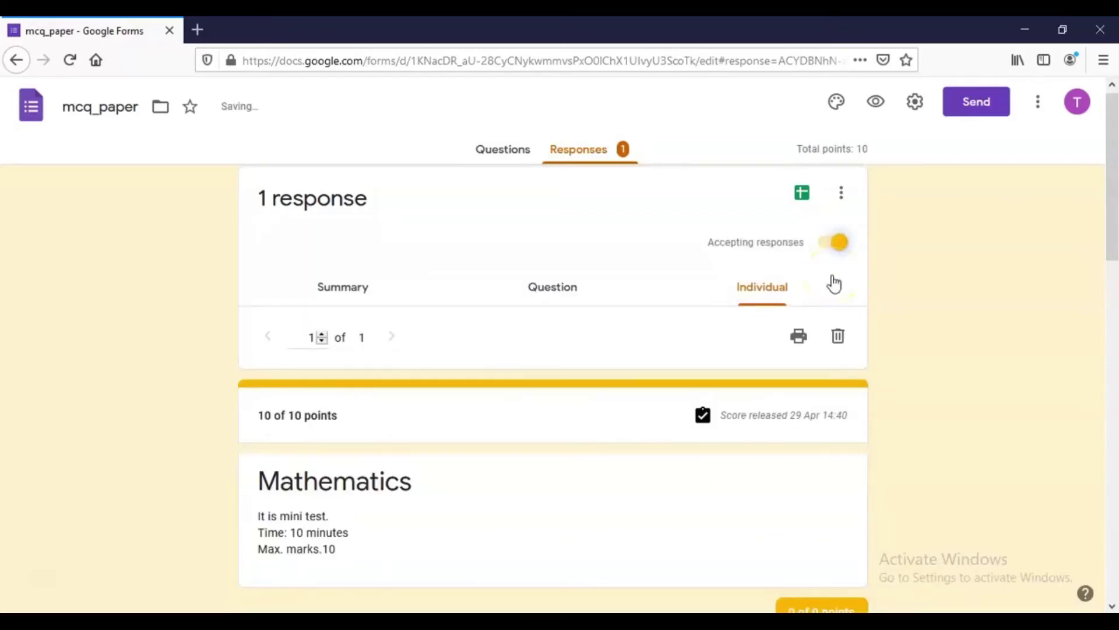